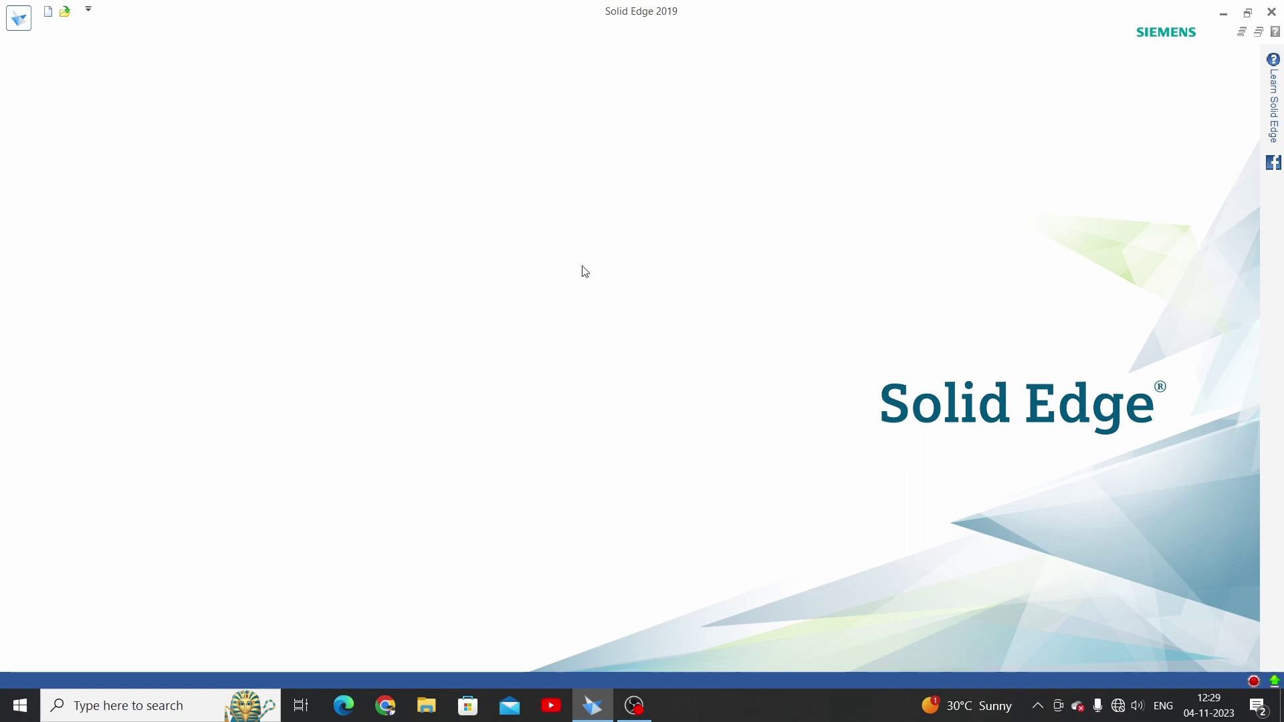
Step: Open BASE.par from the Recent Files list
click(19, 18)
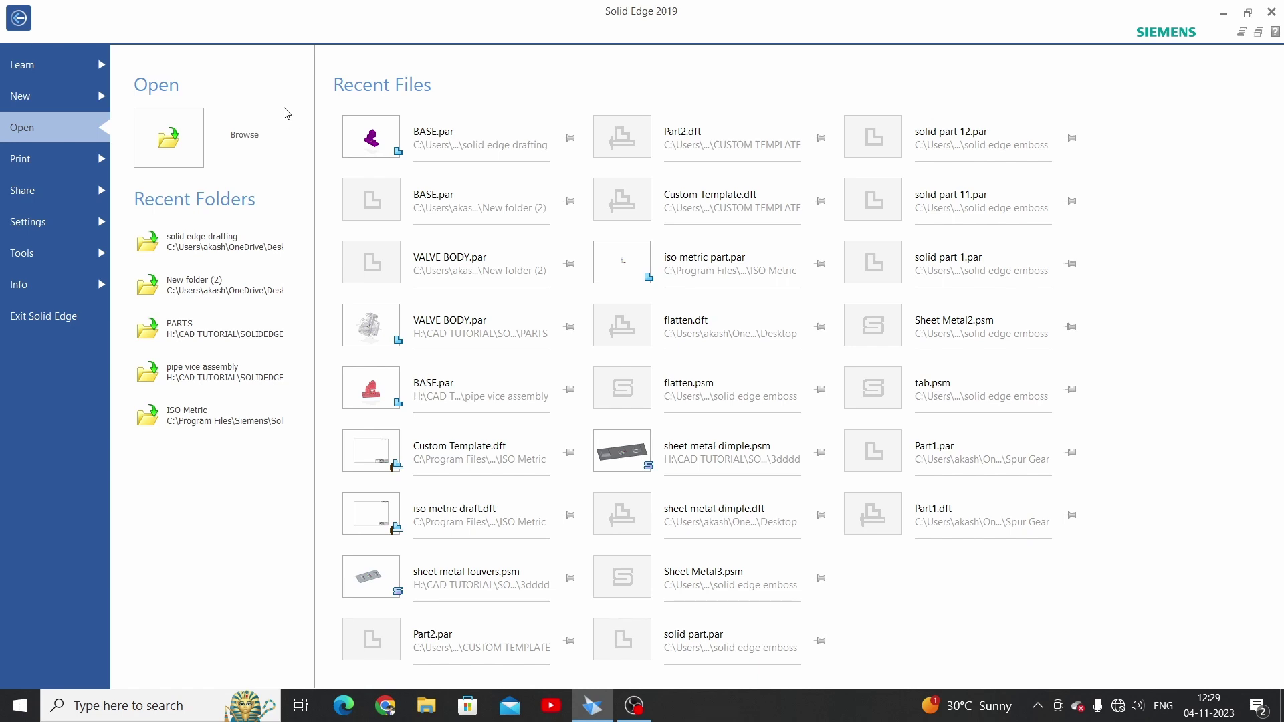
click(435, 139)
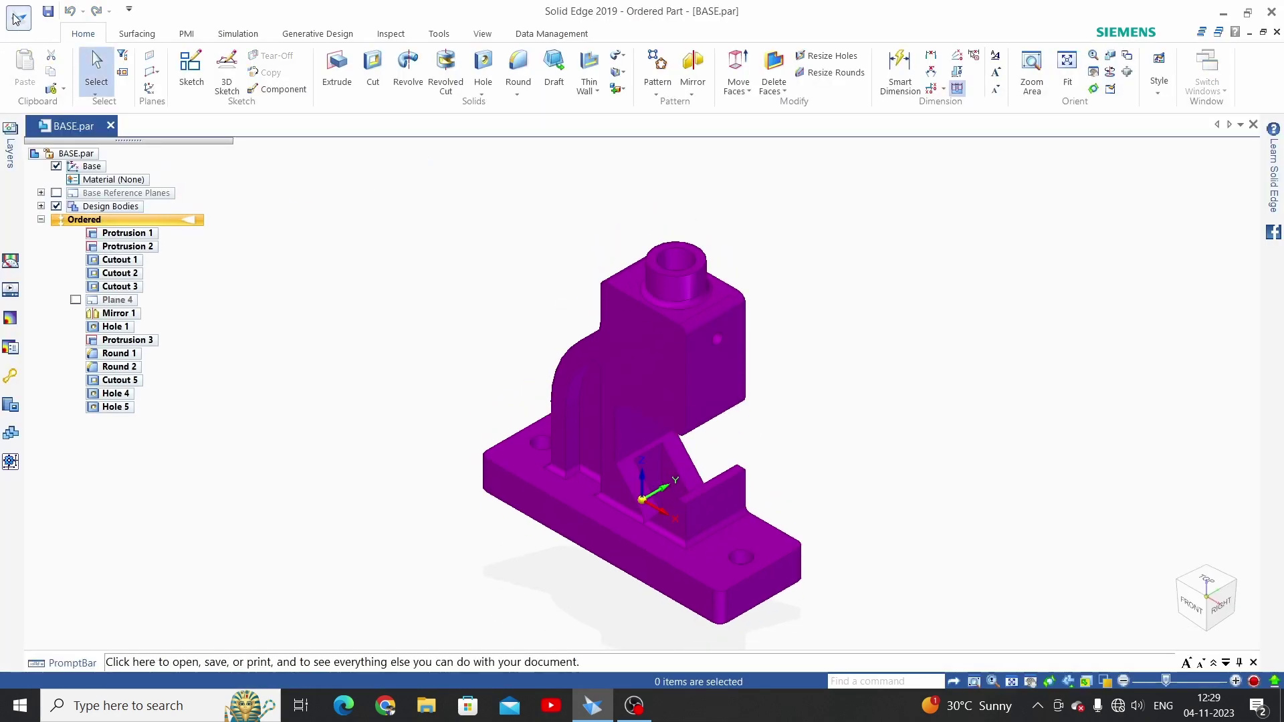
Step: Start a new Drawing of Active Model for the BASE part
click(15, 18)
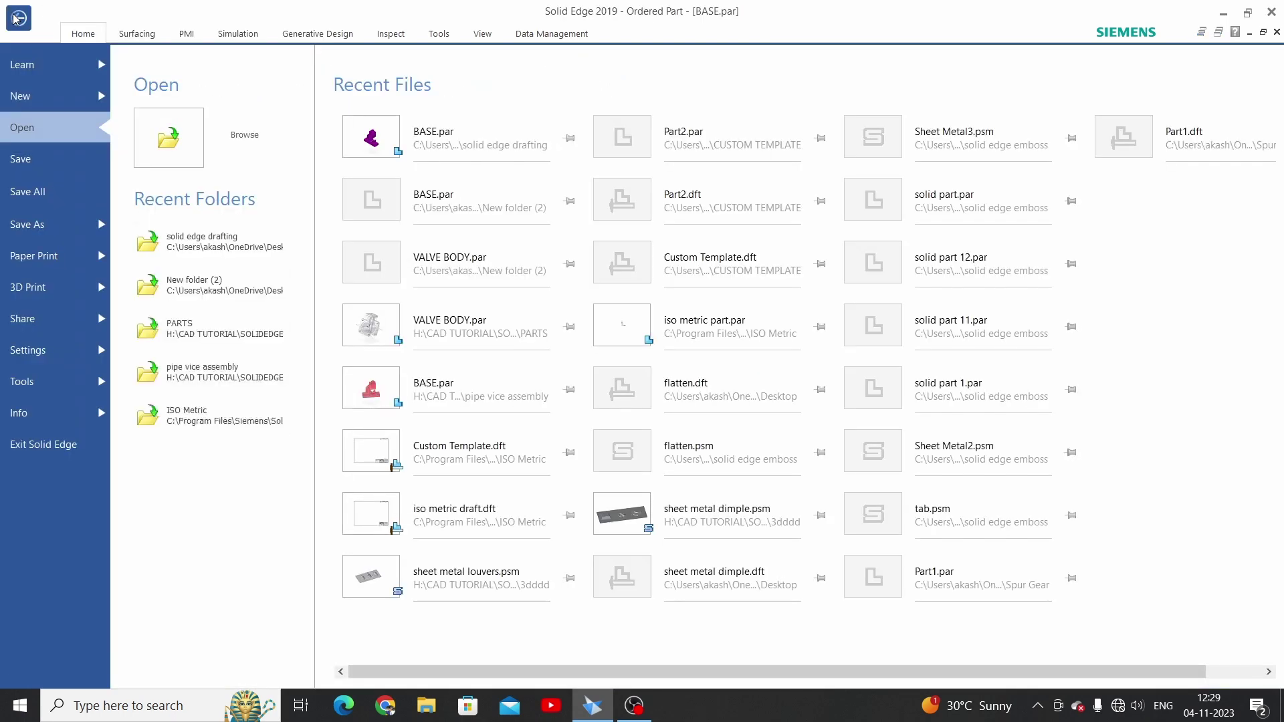
click(39, 106)
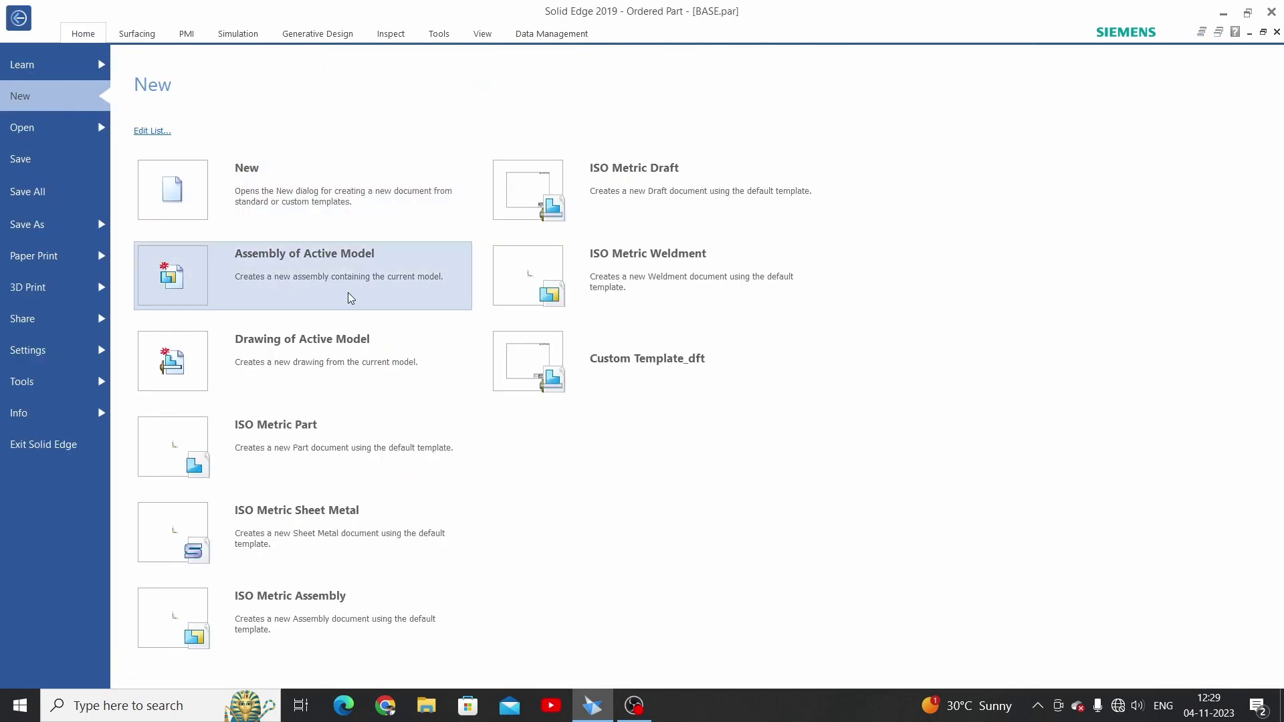
click(281, 349)
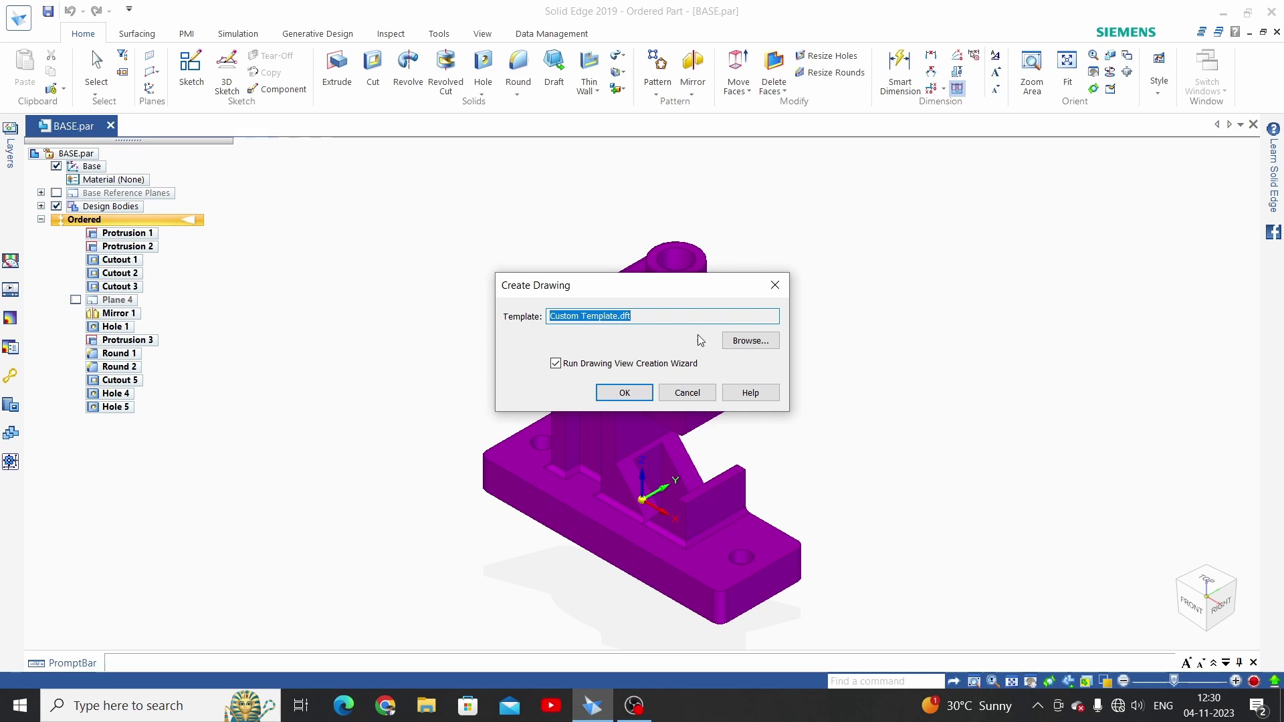
Step: Browse the ISO Metric templates and select Custom Template.dft for the drawing
click(743, 342)
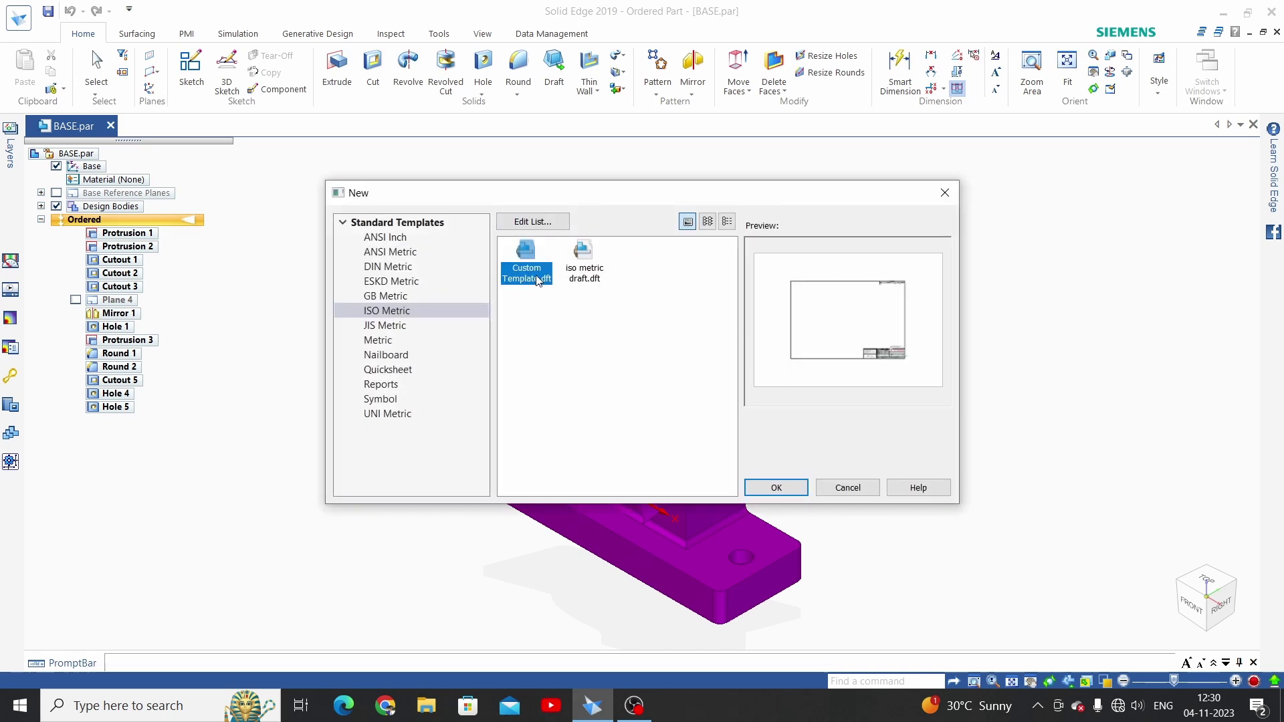
click(574, 306)
click(584, 278)
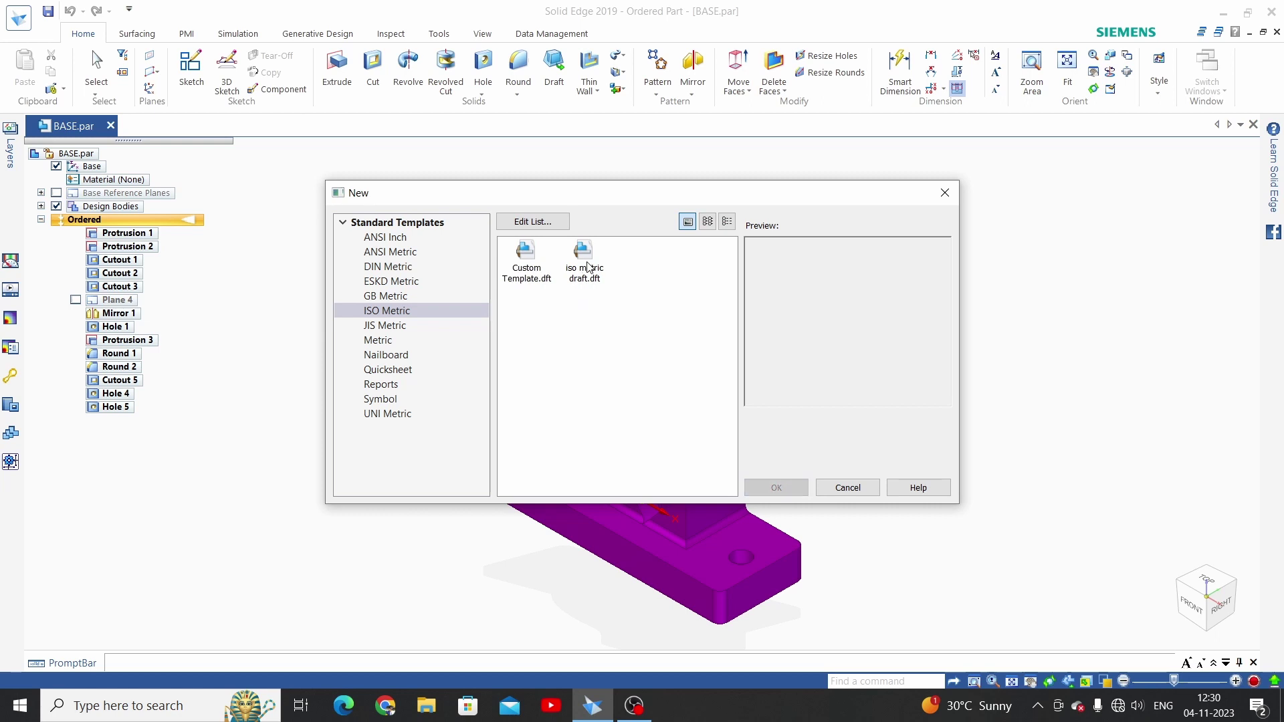
click(575, 348)
click(526, 266)
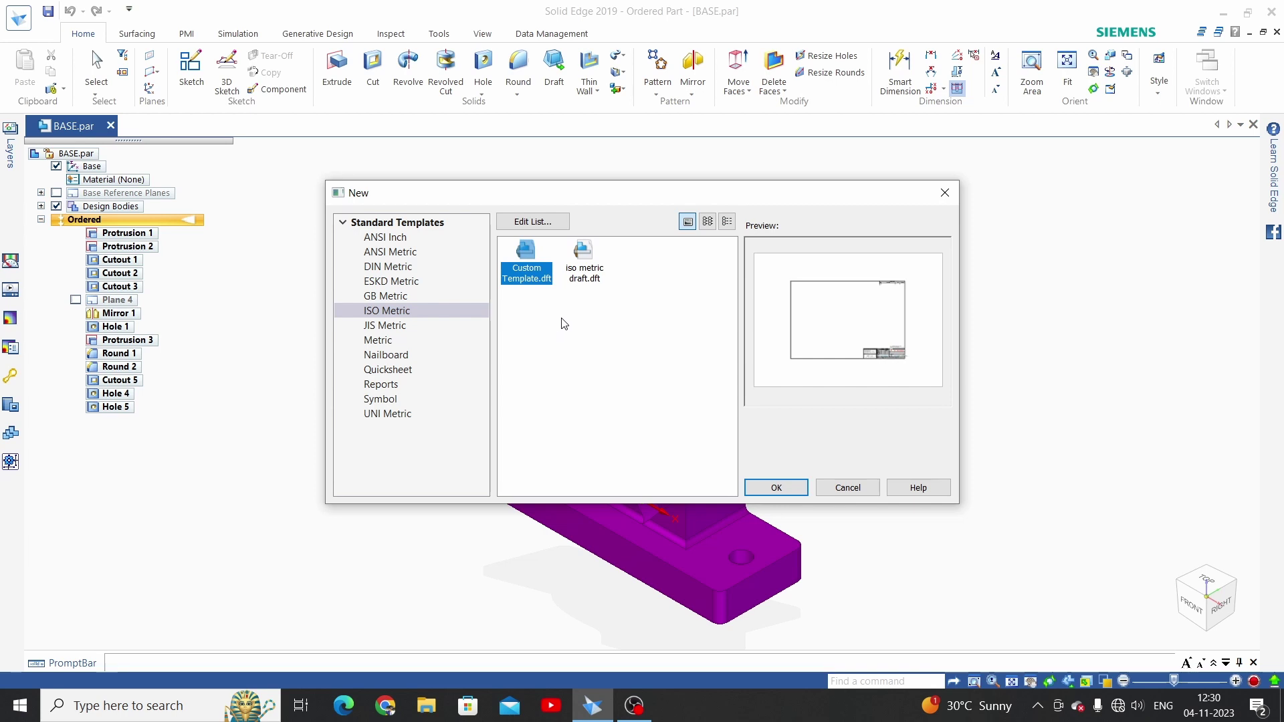
click(793, 489)
Step: Create the drawing and place the front, right and top views of BASE
click(636, 394)
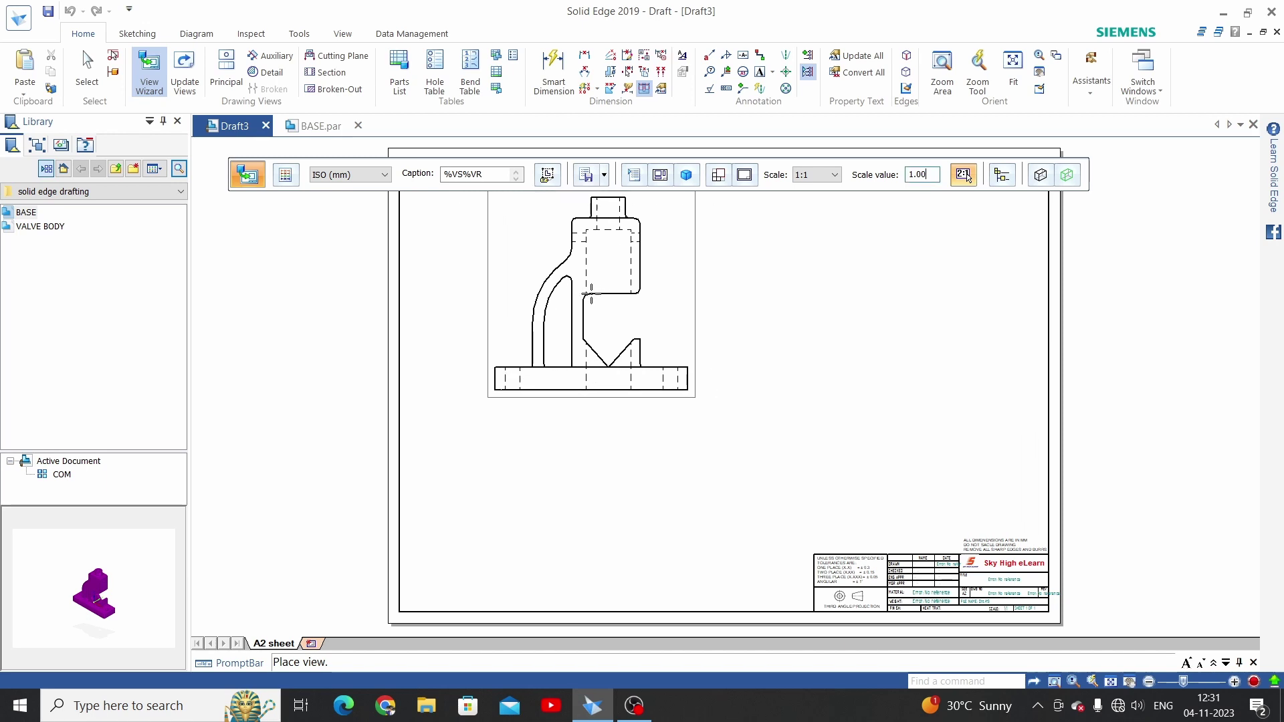
click(590, 289)
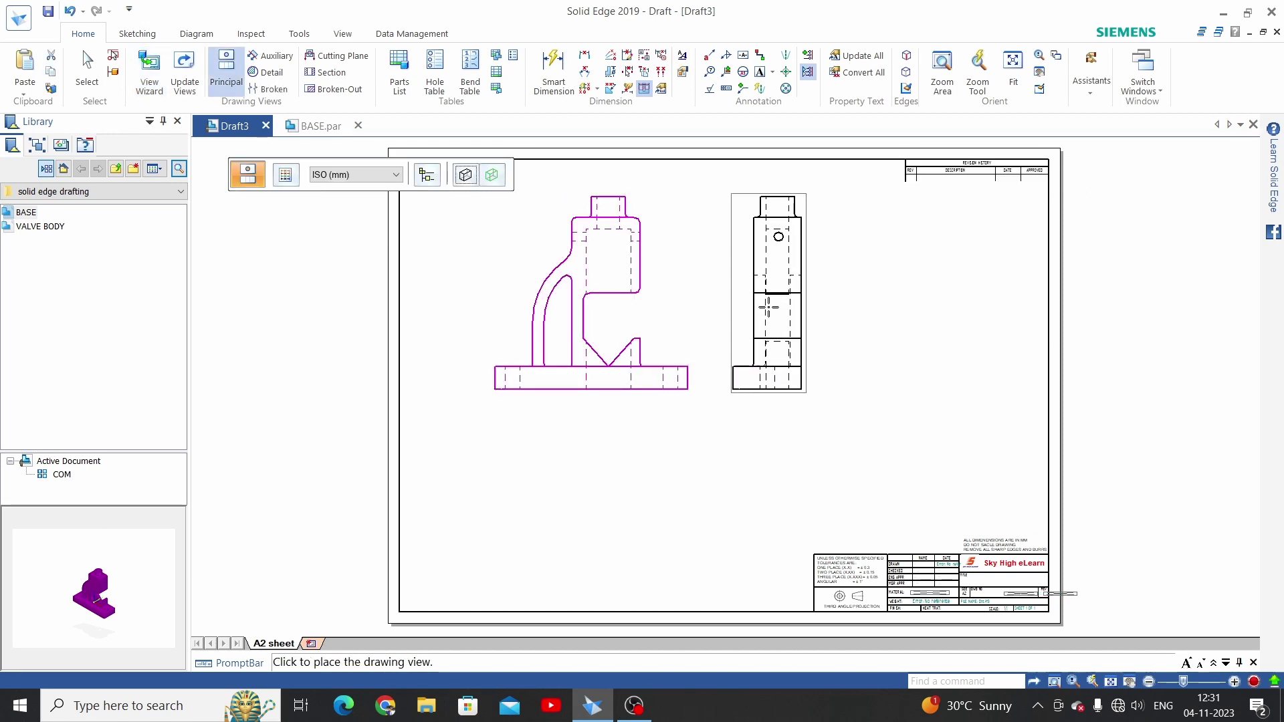
click(786, 309)
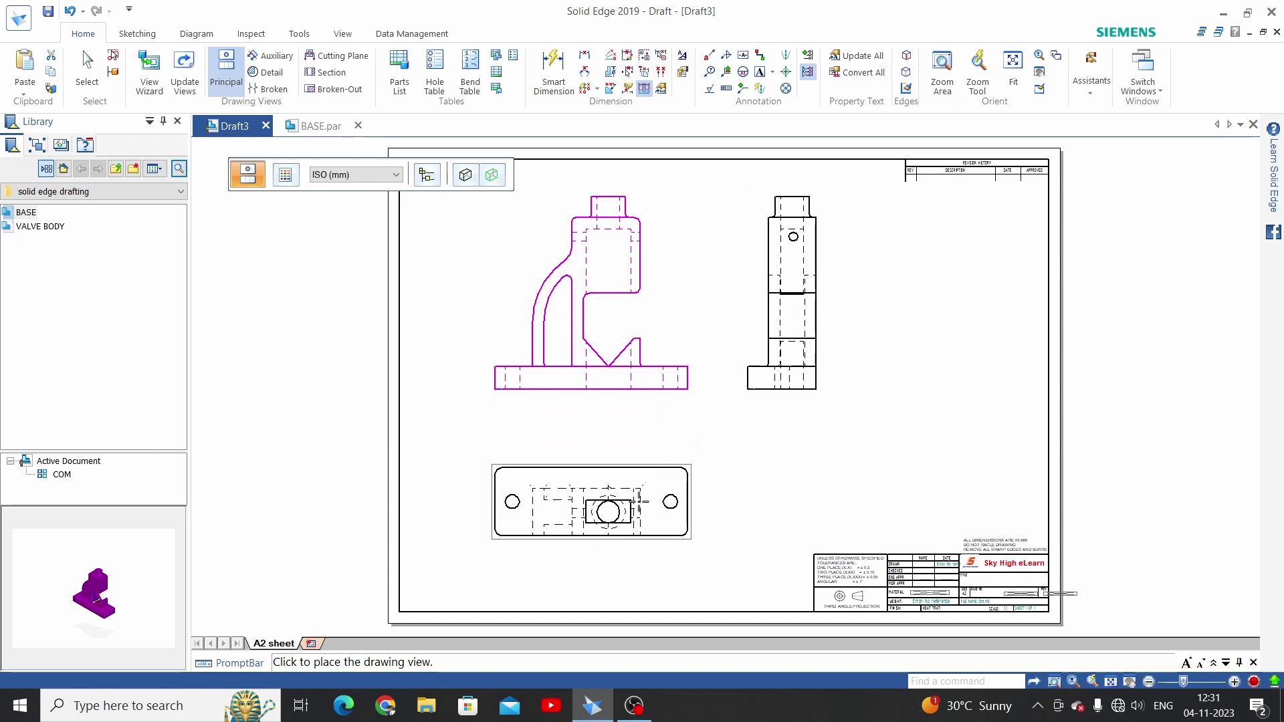
click(640, 500)
Step: Place the pictorial view and move it onto the sheet's right side
scroll(756, 479, down, 2)
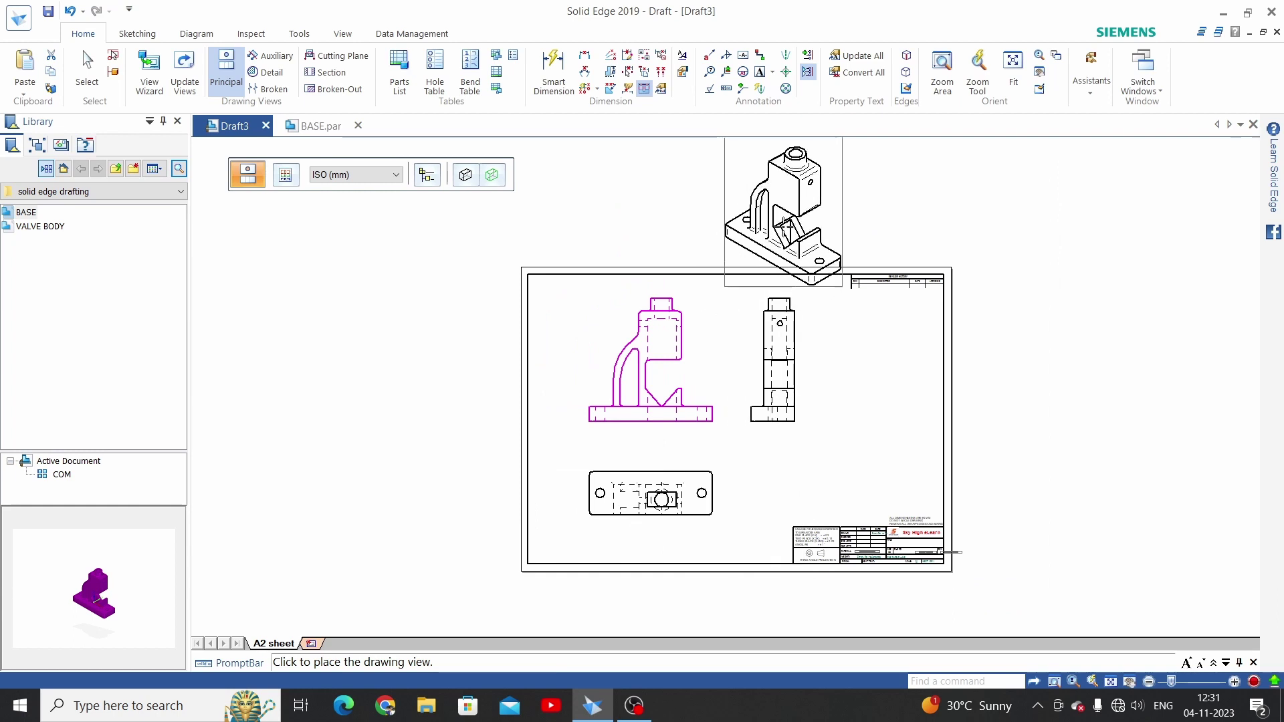
click(784, 224)
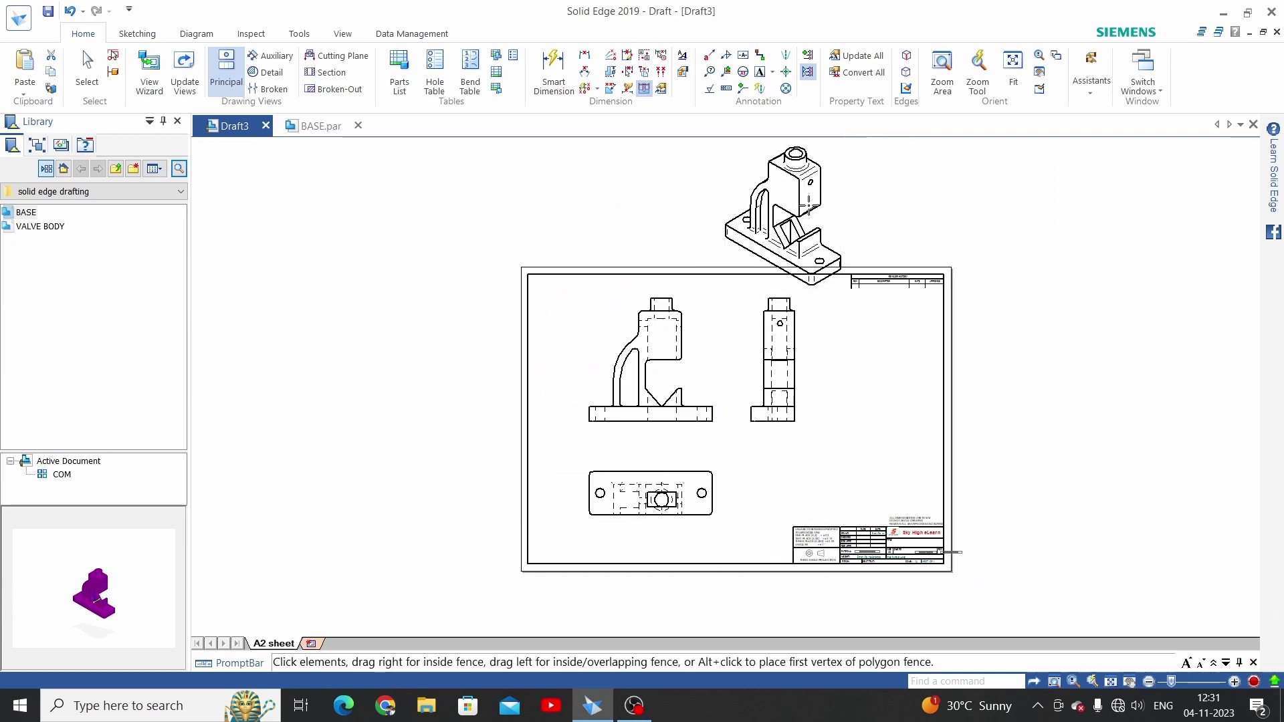
drag(797, 198, 887, 394)
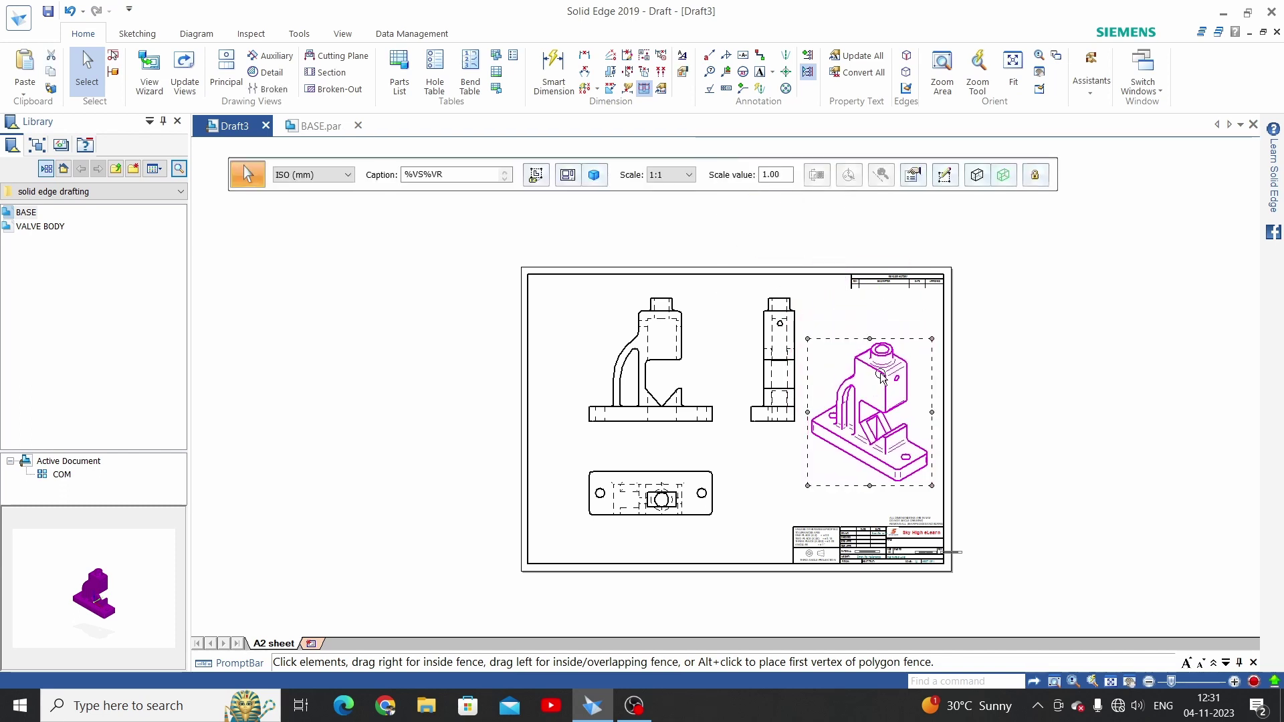
scroll(605, 380, up, 2)
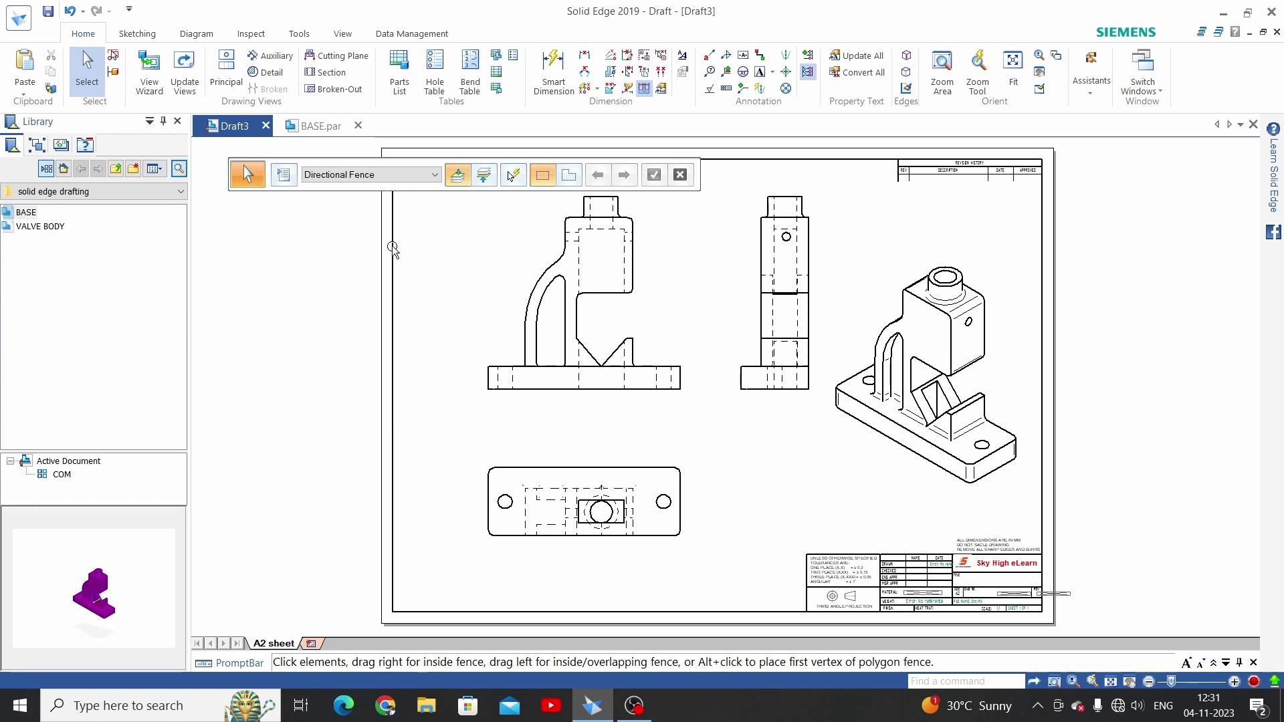
click(18, 18)
click(16, 97)
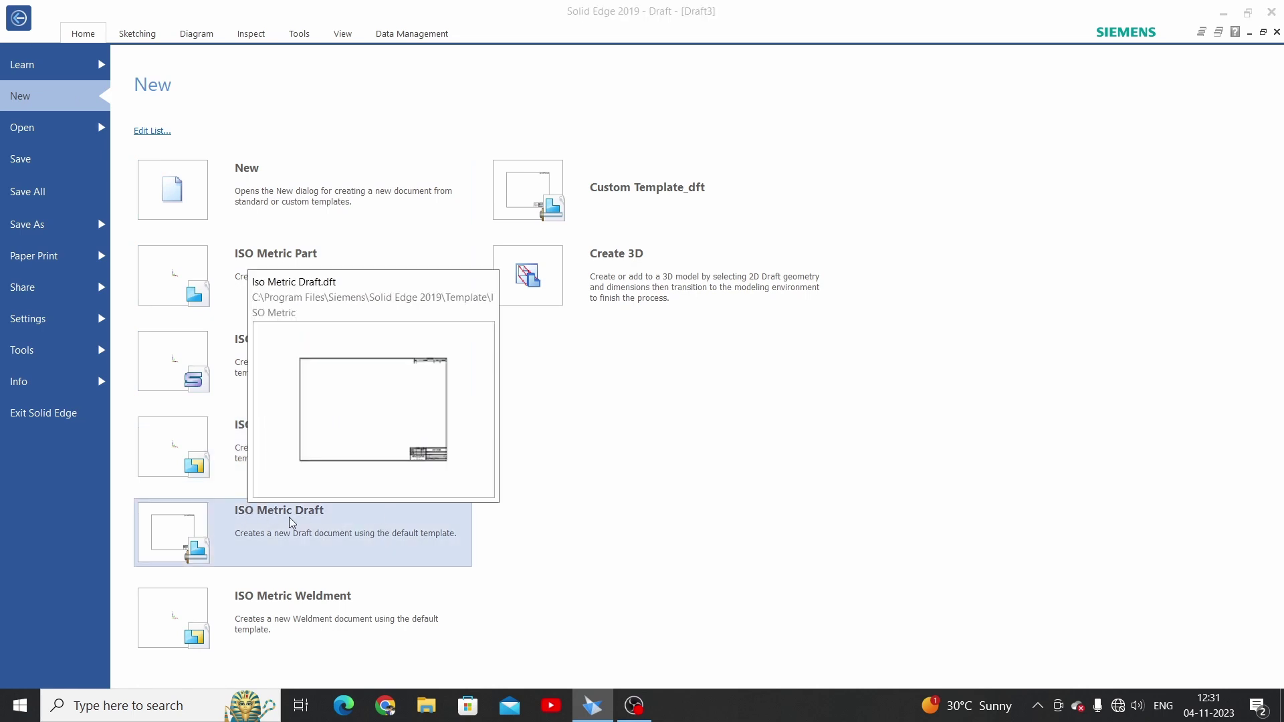
Step: Create Draft4 from Custom Template_dft and load BASE through the View Wizard
click(608, 190)
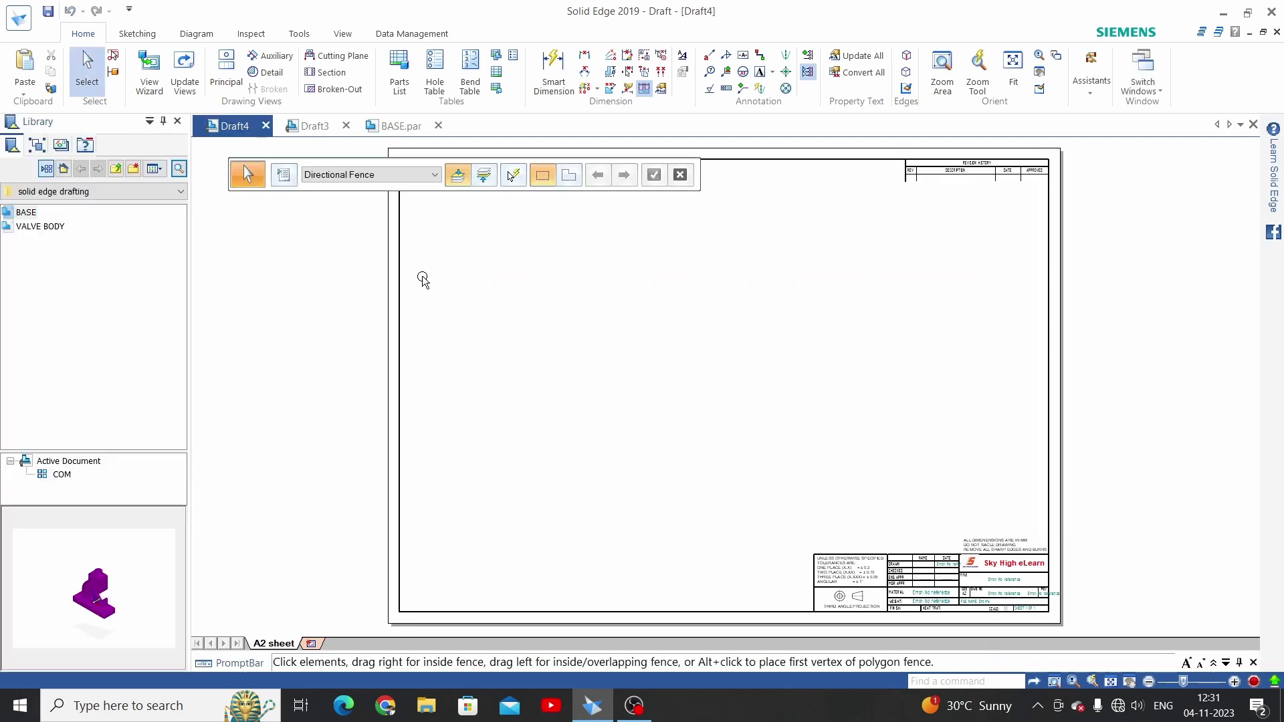
click(160, 81)
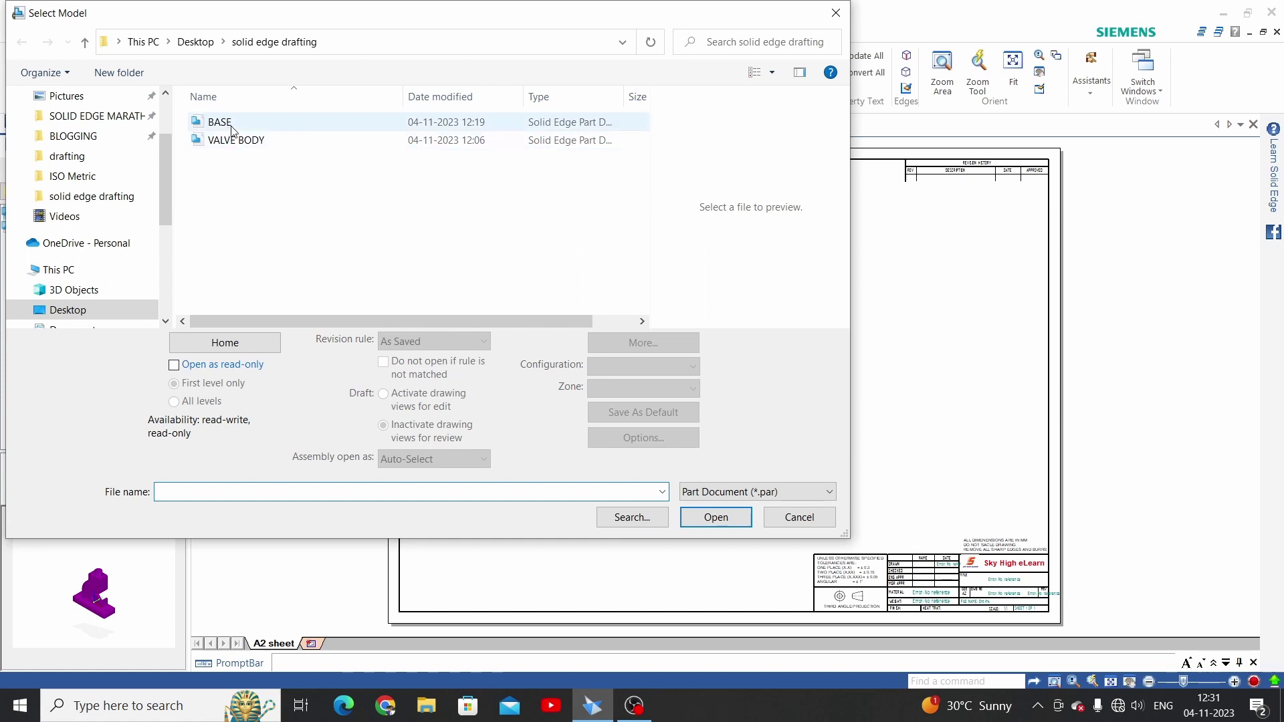
click(221, 122)
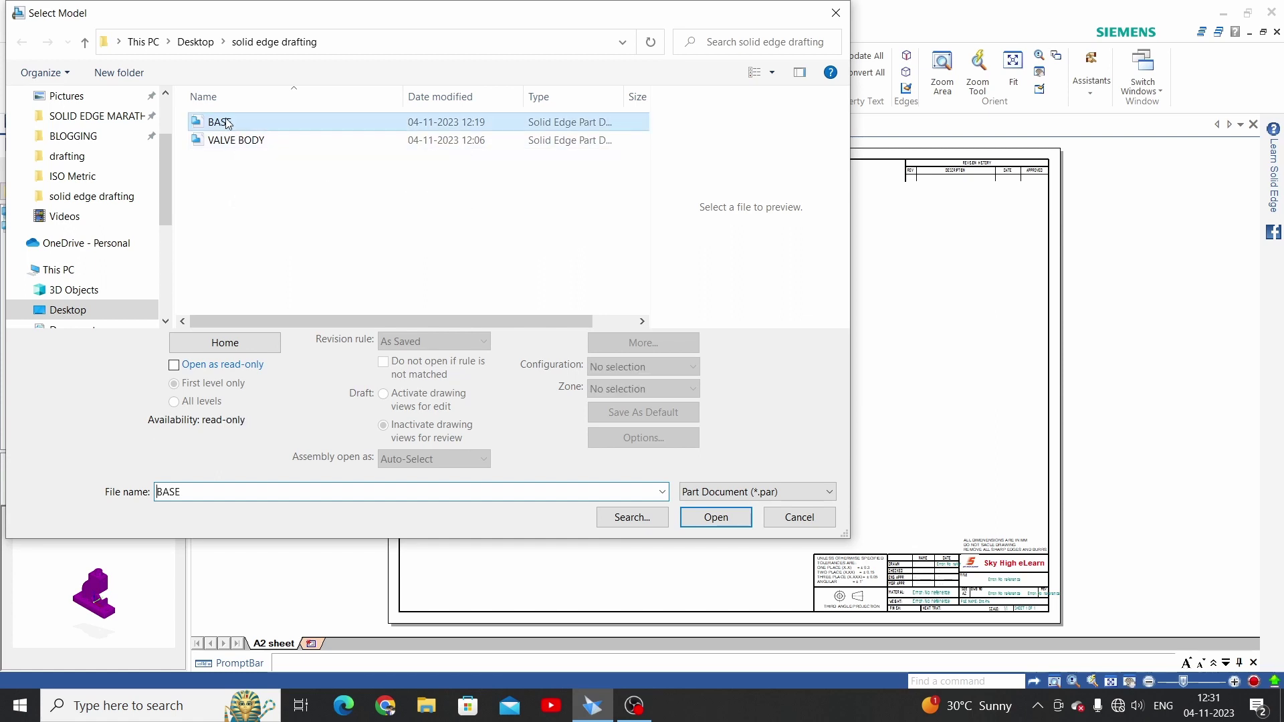
click(714, 519)
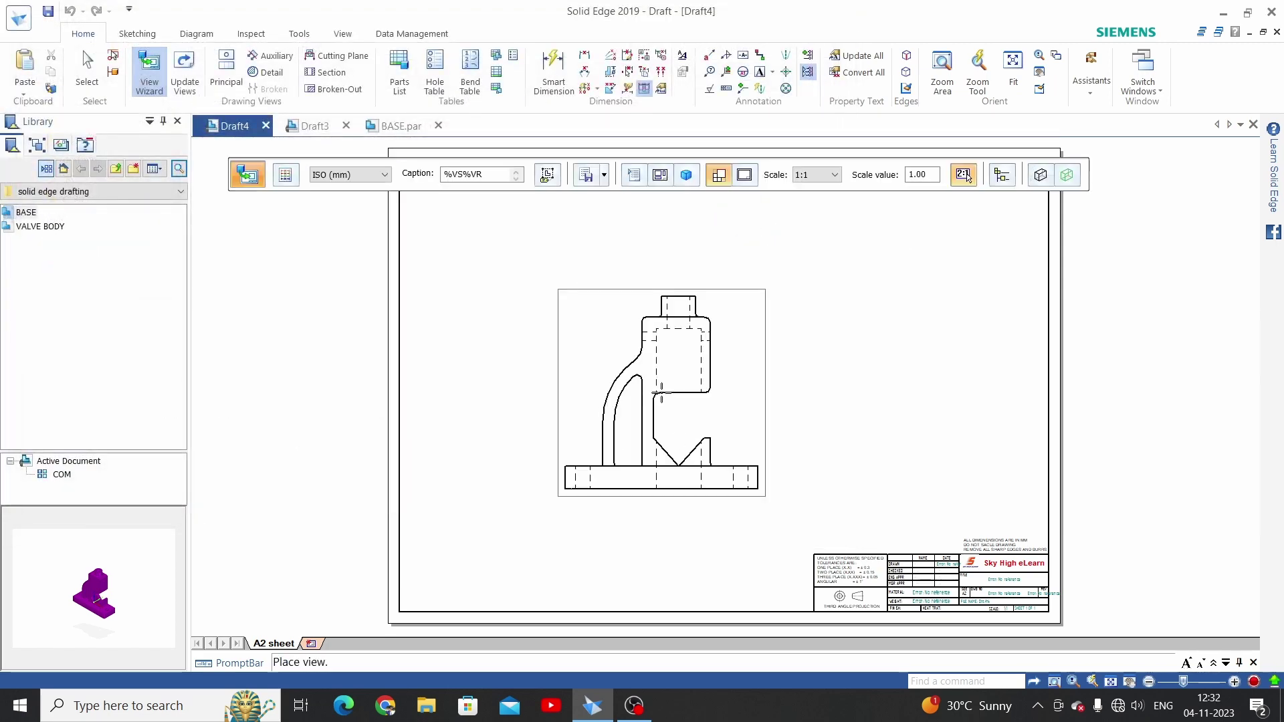
Step: Place front, top, right and pictorial views of BASE, then move the pictorial view lower right
click(596, 434)
click(597, 264)
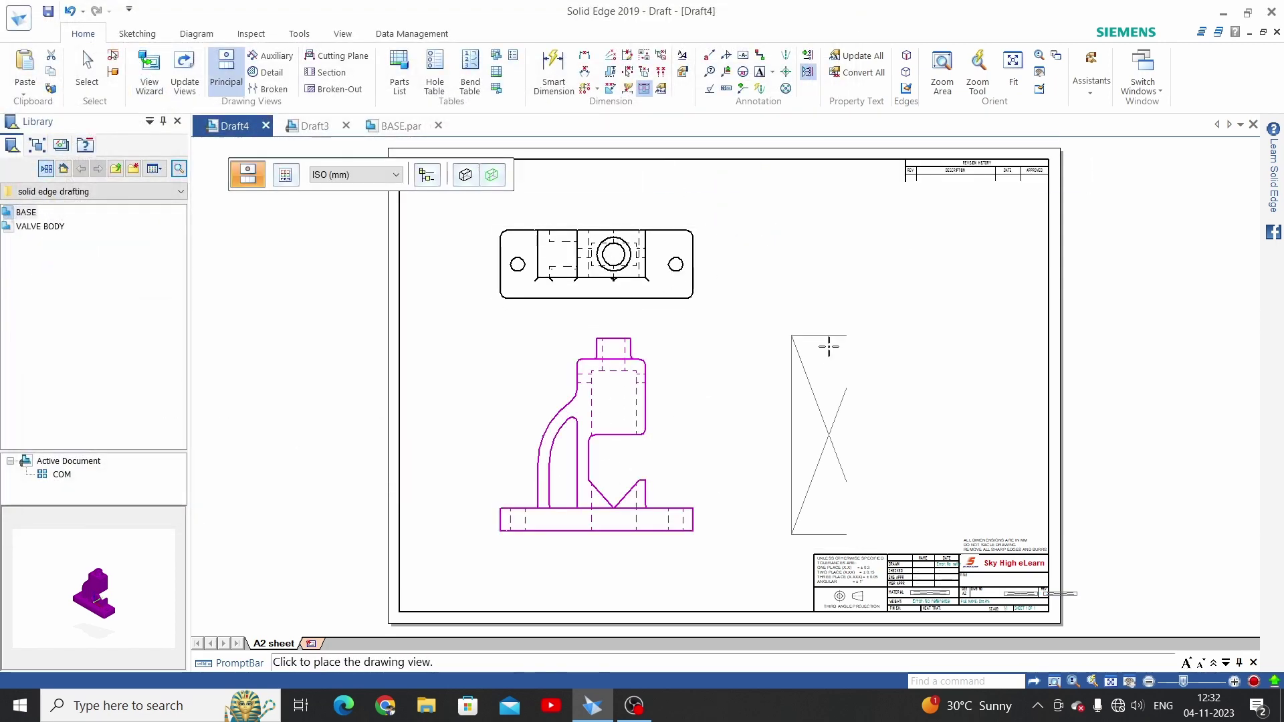
click(765, 348)
click(831, 214)
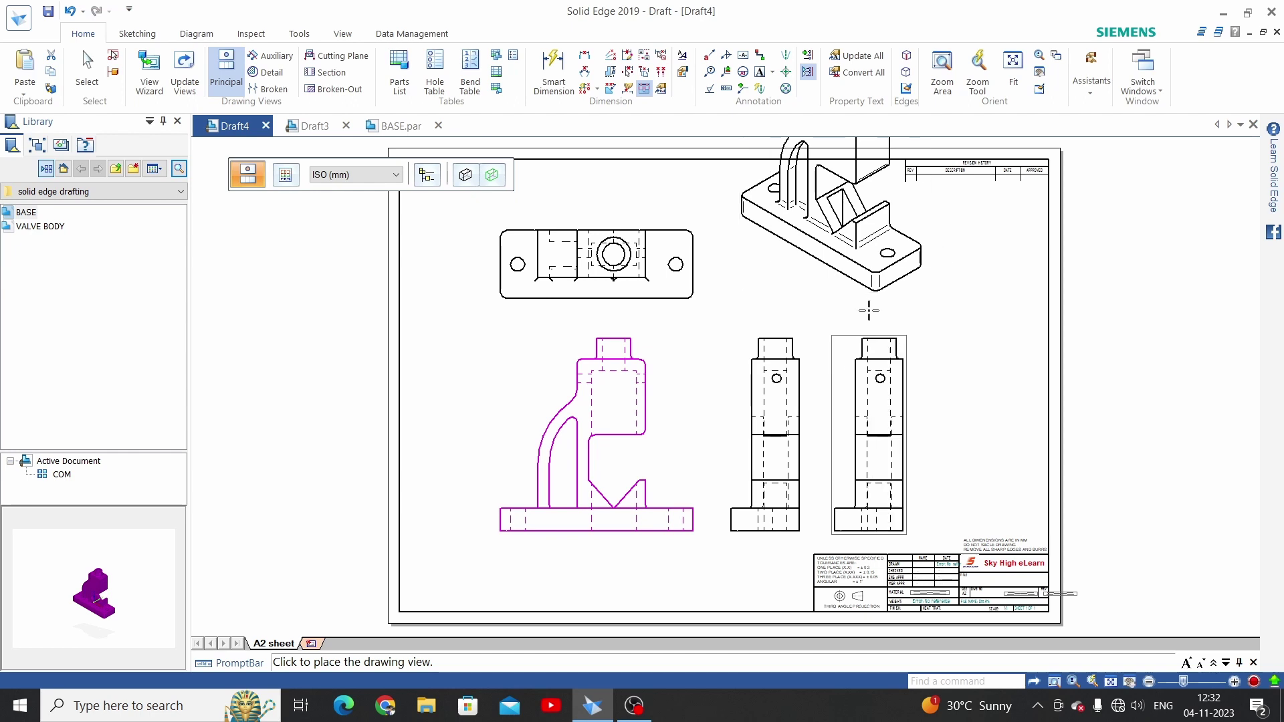
right_click(871, 316)
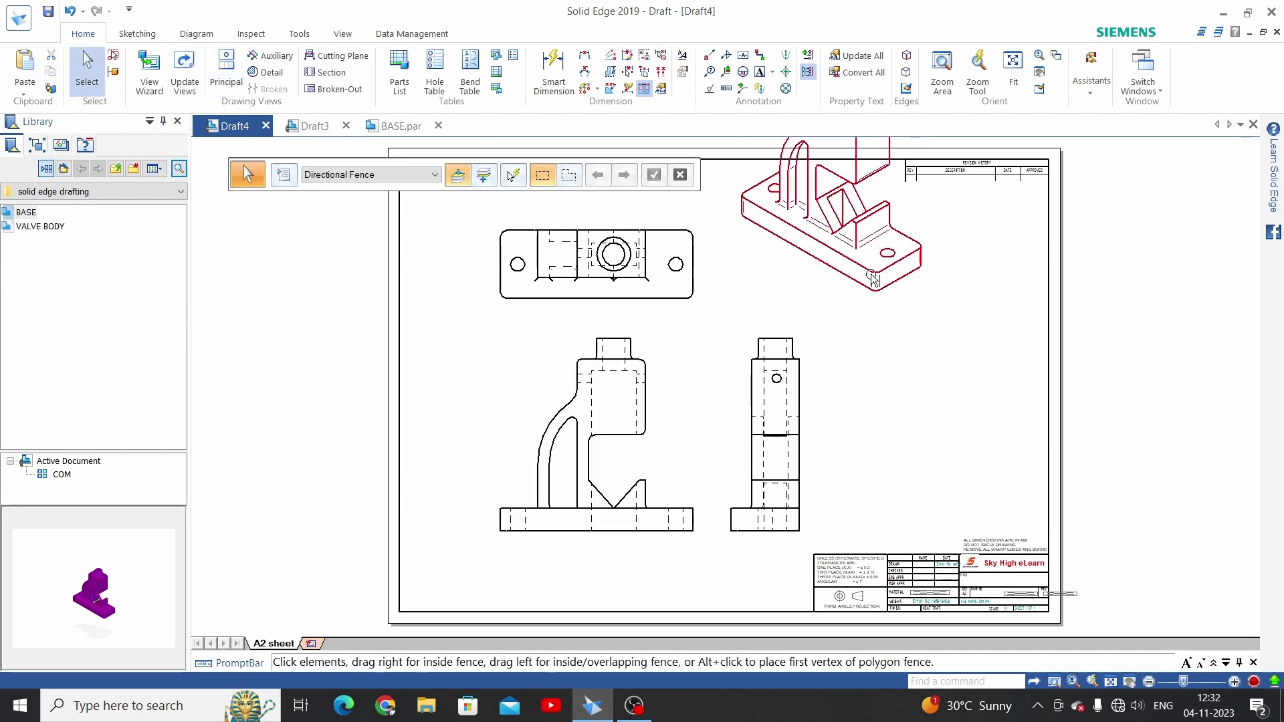
drag(889, 261, 971, 391)
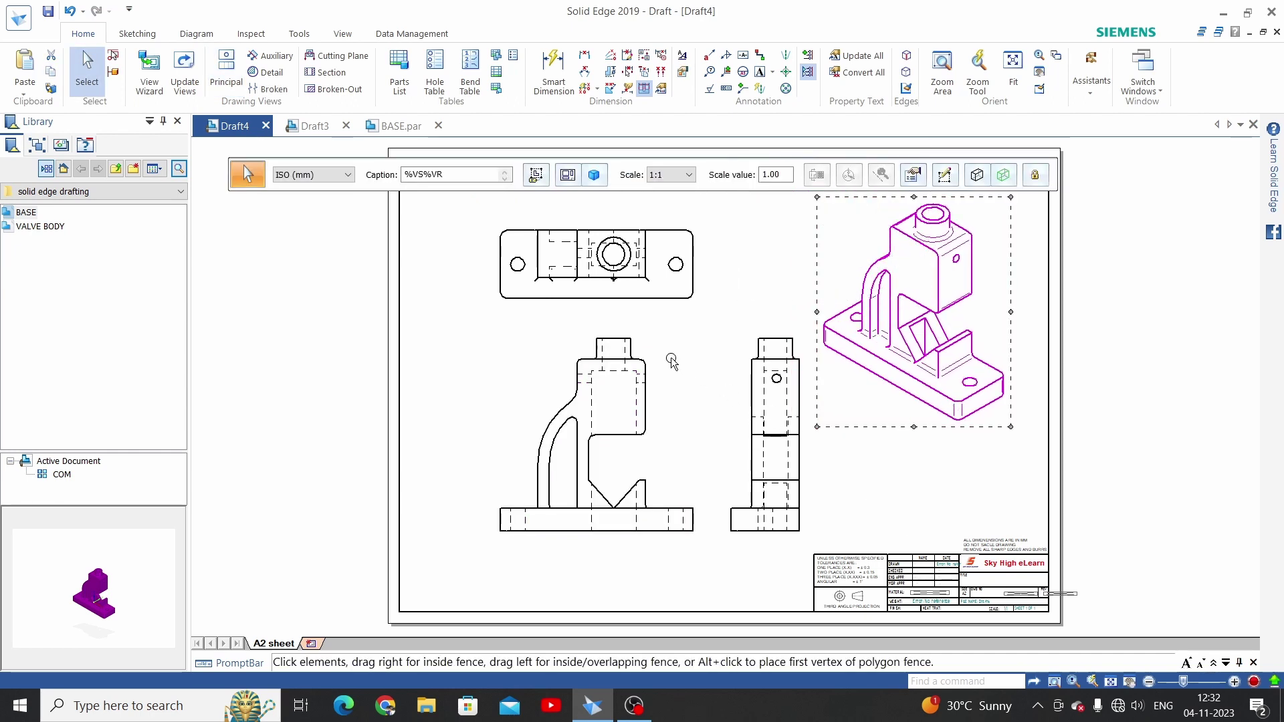
click(670, 358)
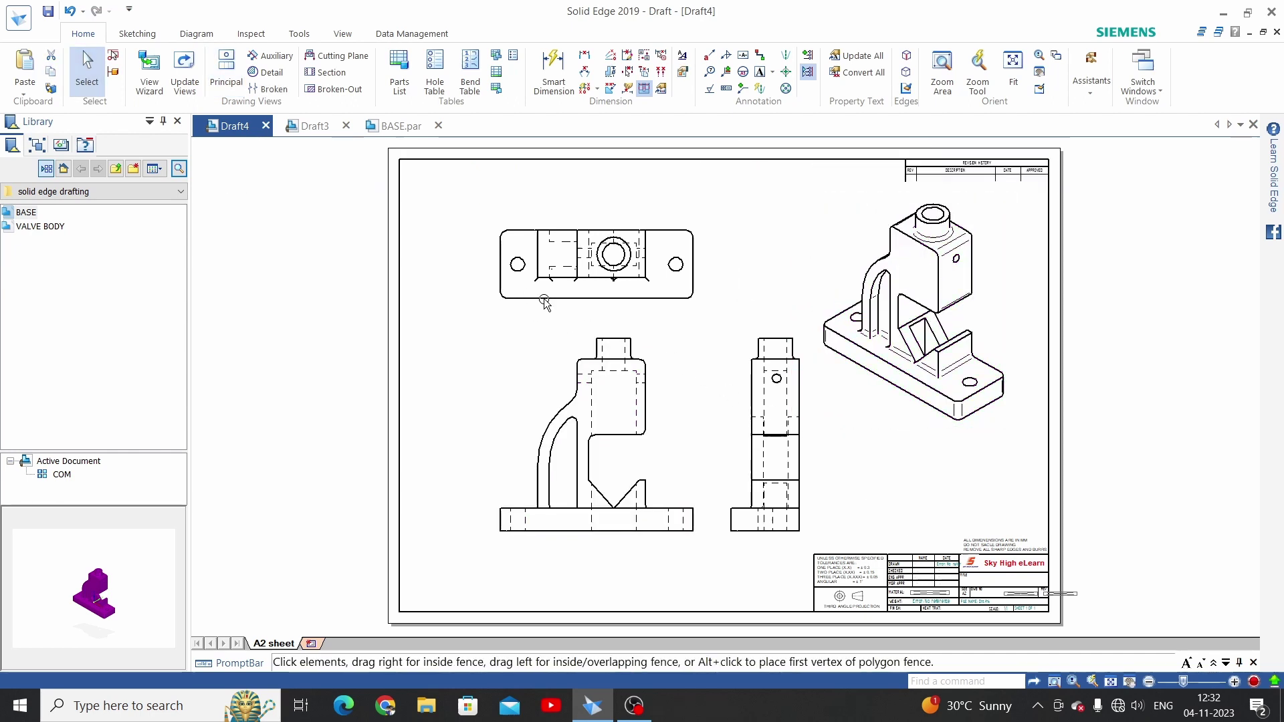
click(18, 18)
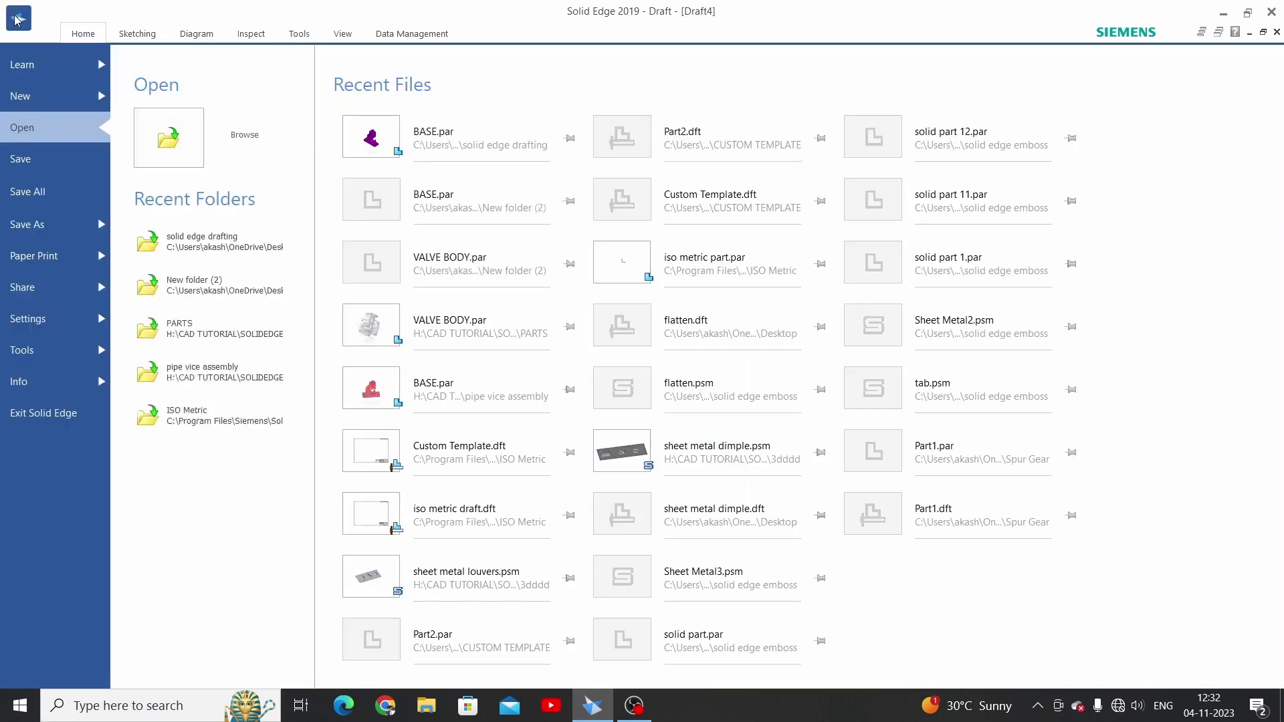
Step: Create another new drawing from Custom Template_dft
click(49, 89)
click(612, 200)
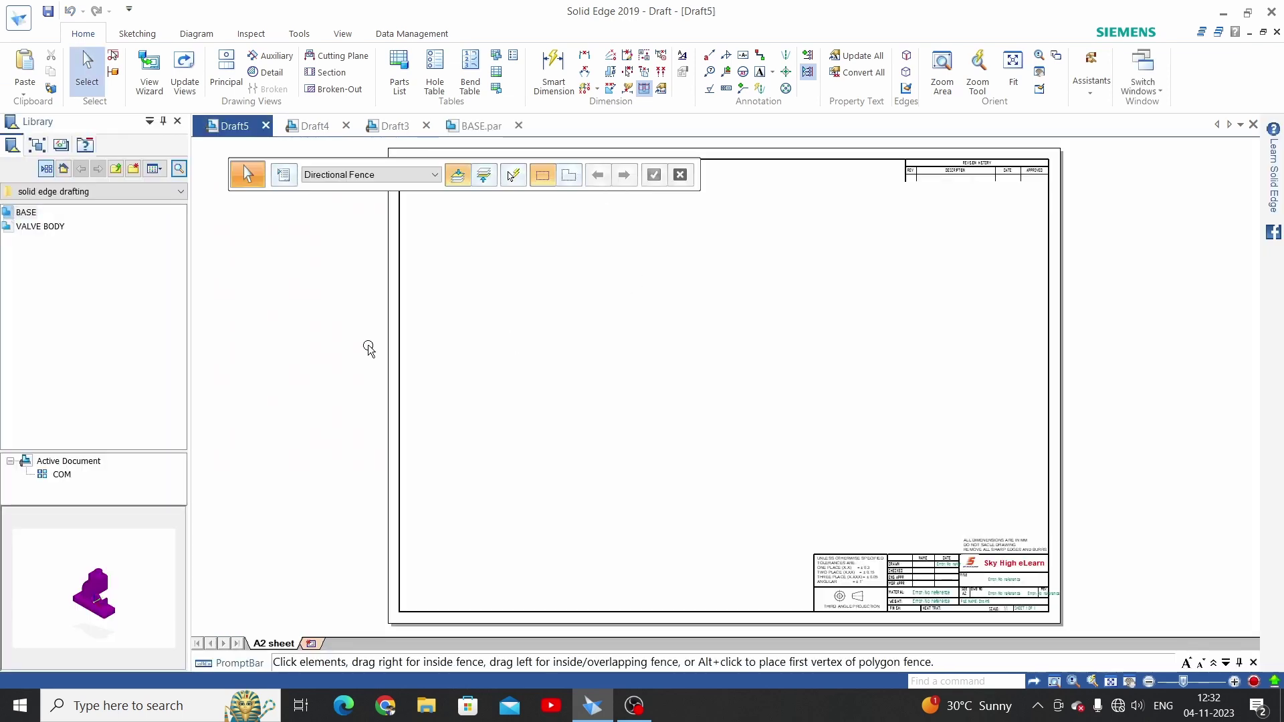
click(69, 289)
Step: Browse the library to the solid edge drafting folder and drag BASE onto the sheet
click(116, 168)
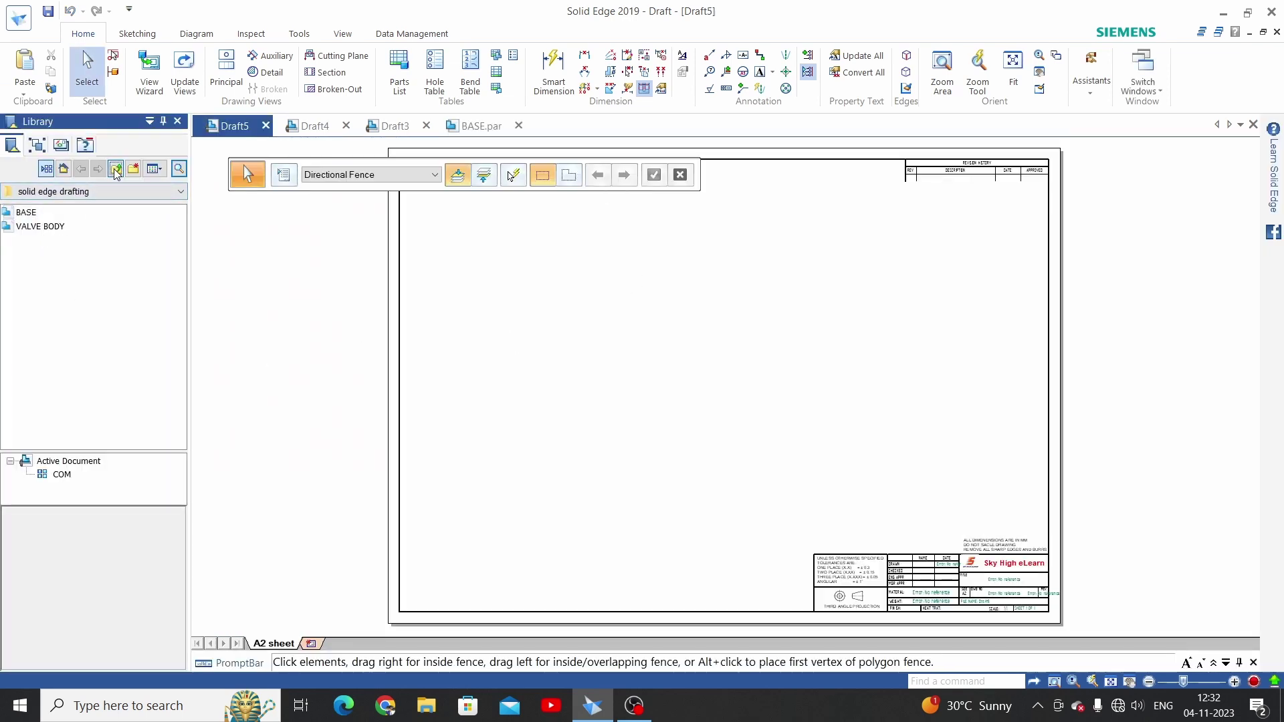
double_click(35, 213)
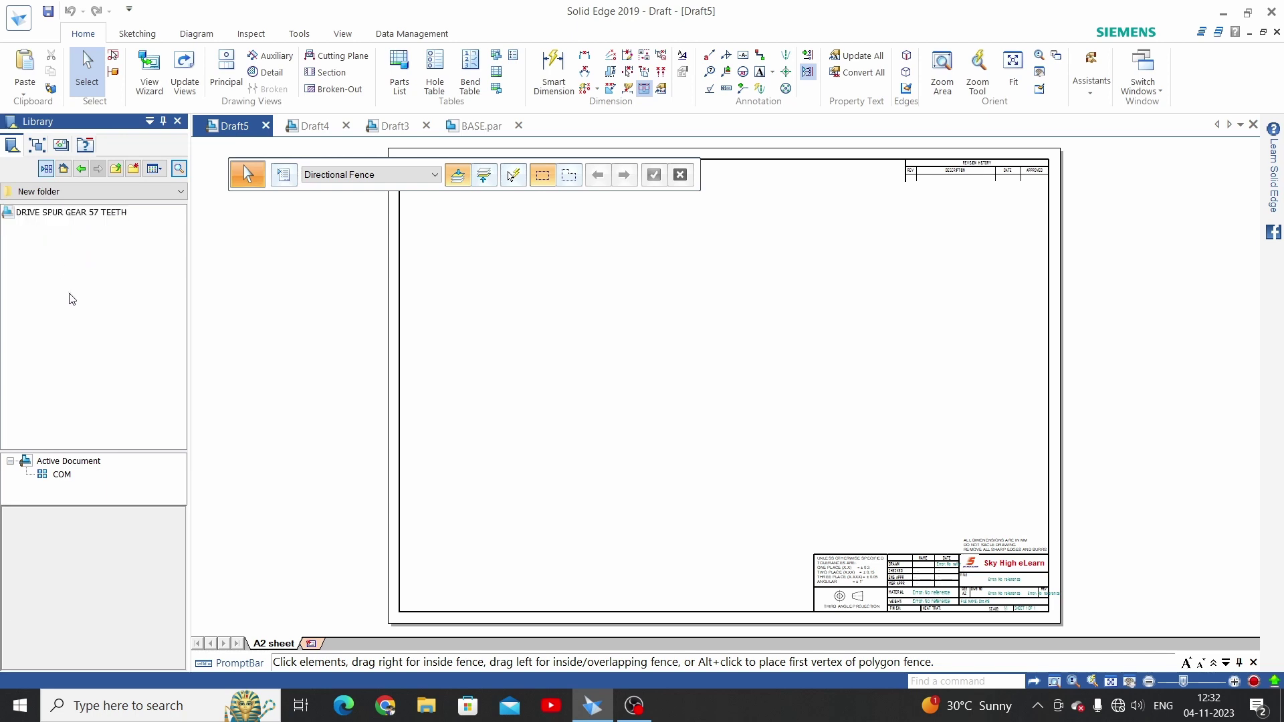
click(116, 169)
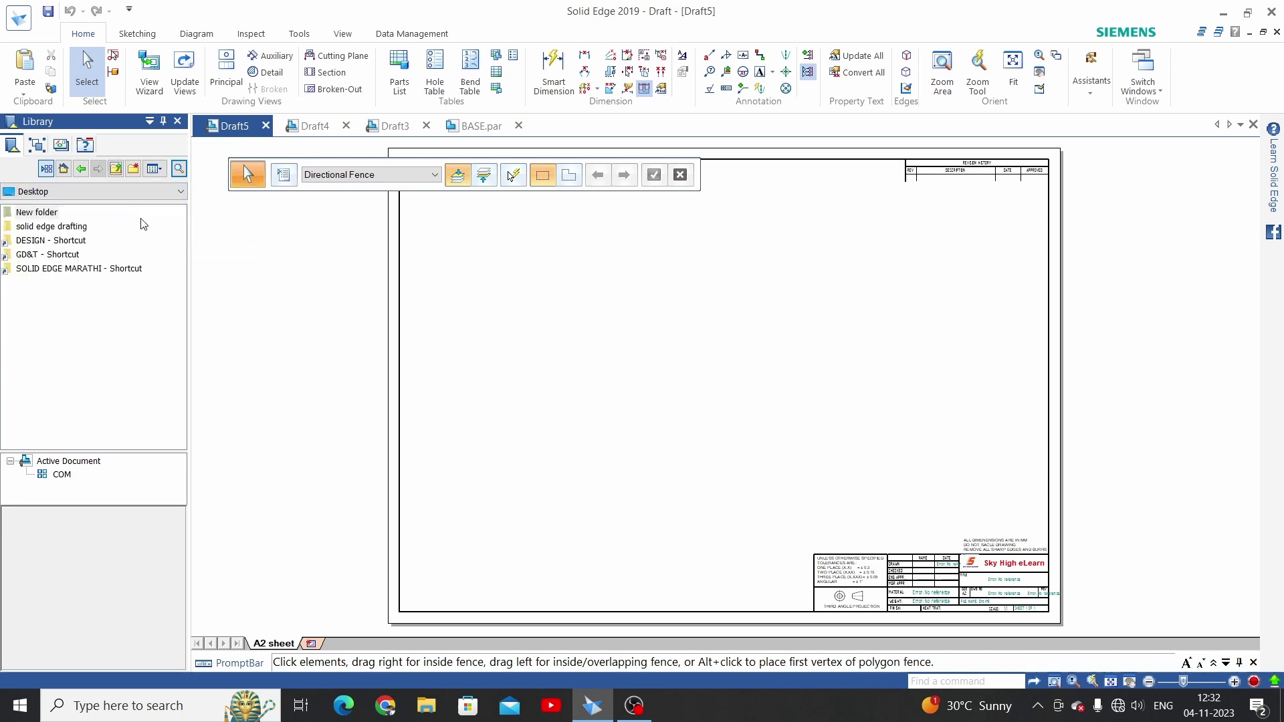
double_click(38, 231)
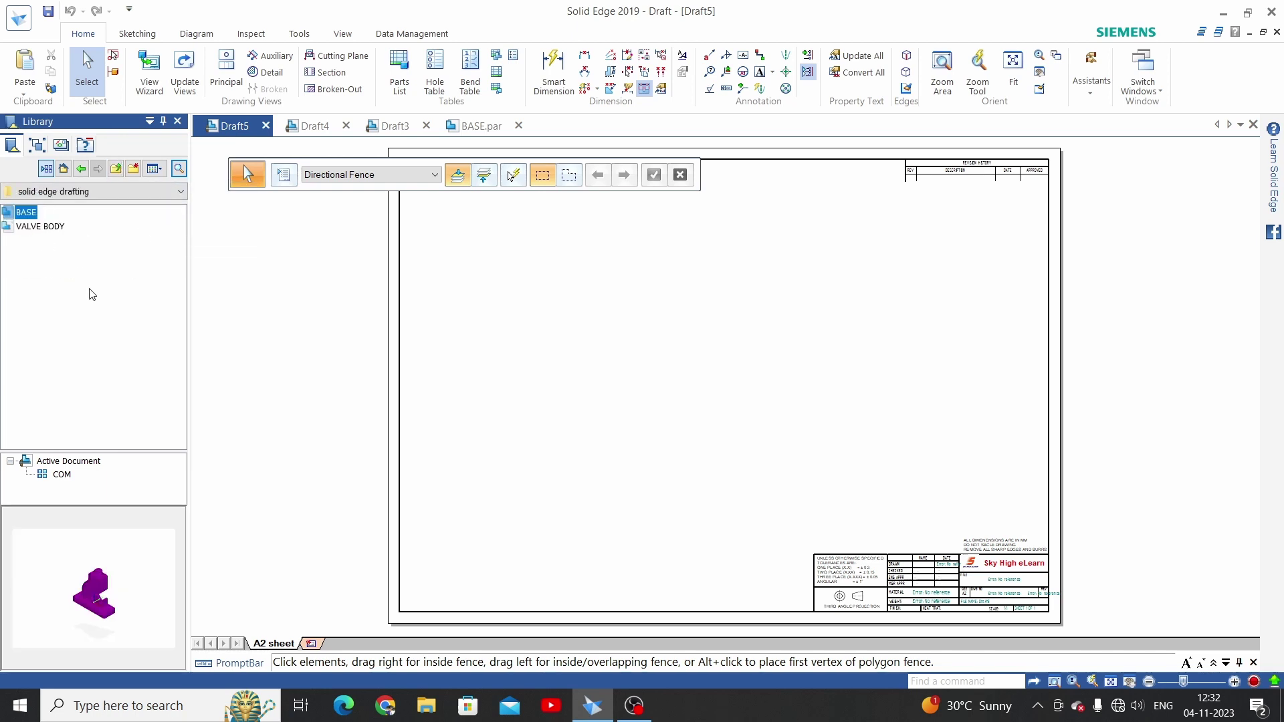
click(27, 227)
click(47, 277)
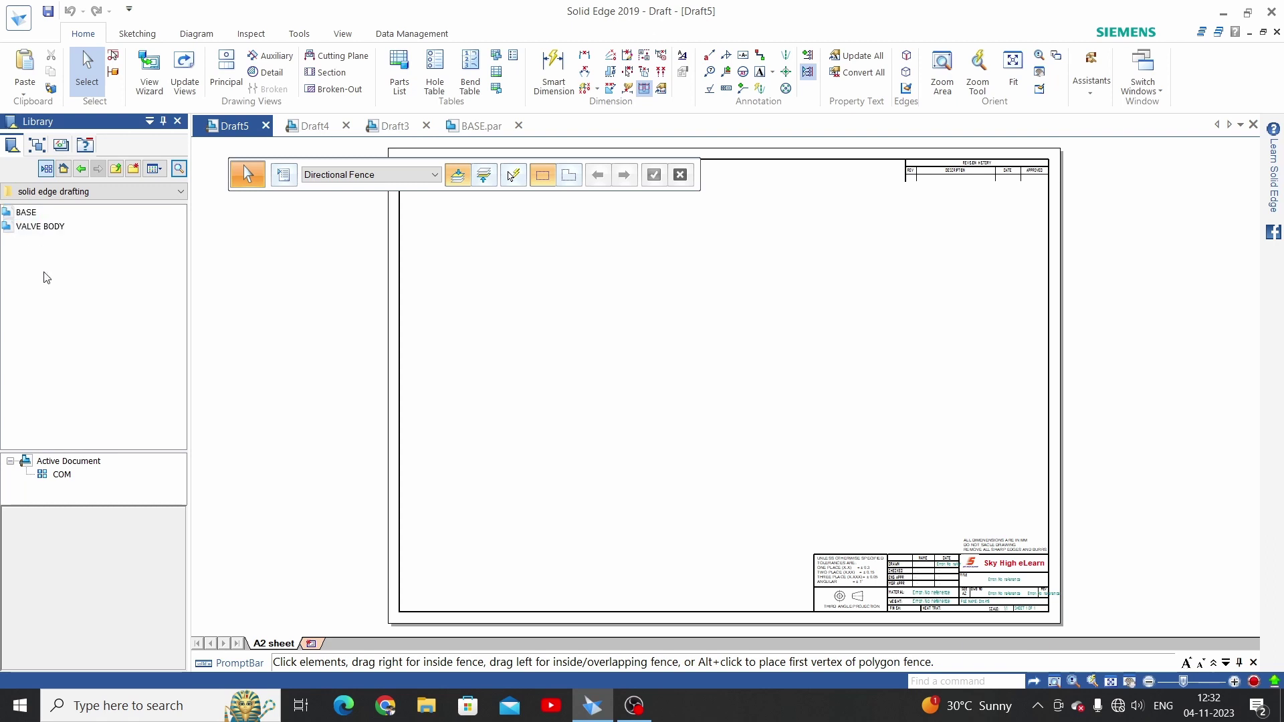
click(21, 214)
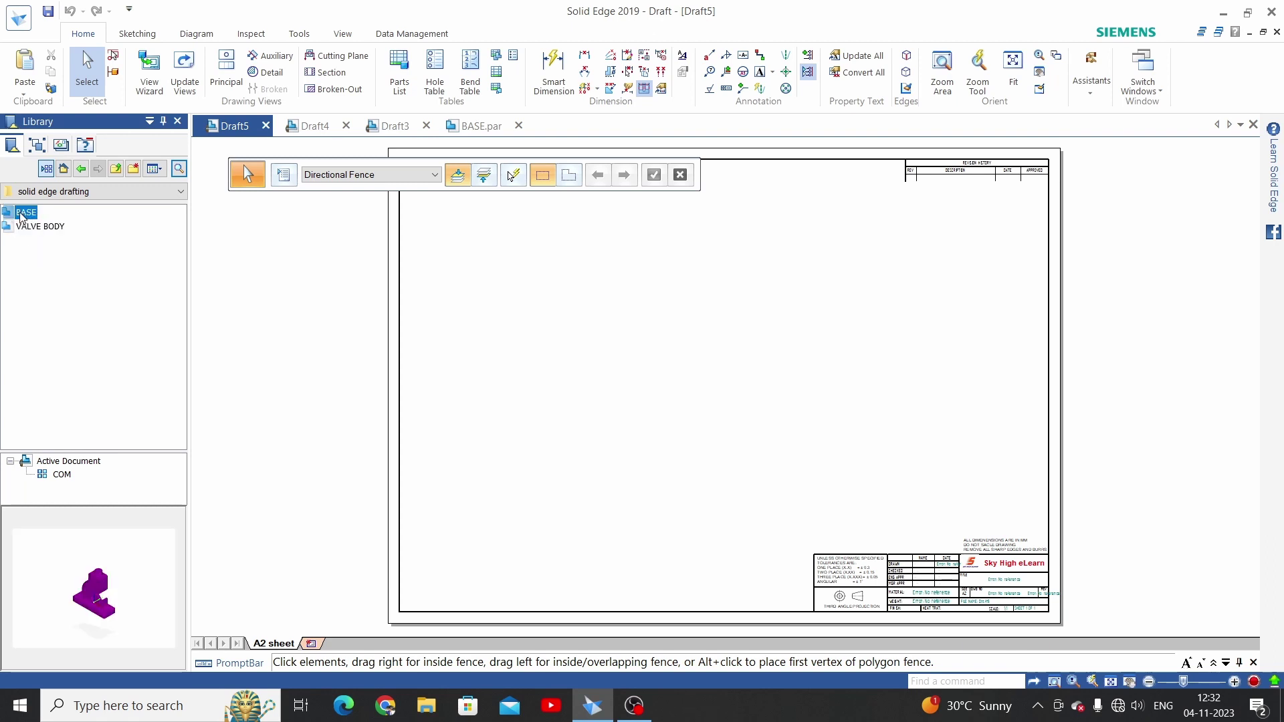
mouse_move(20, 214)
mouse_down()
mouse_move(464, 323)
mouse_move(576, 381)
mouse_up()
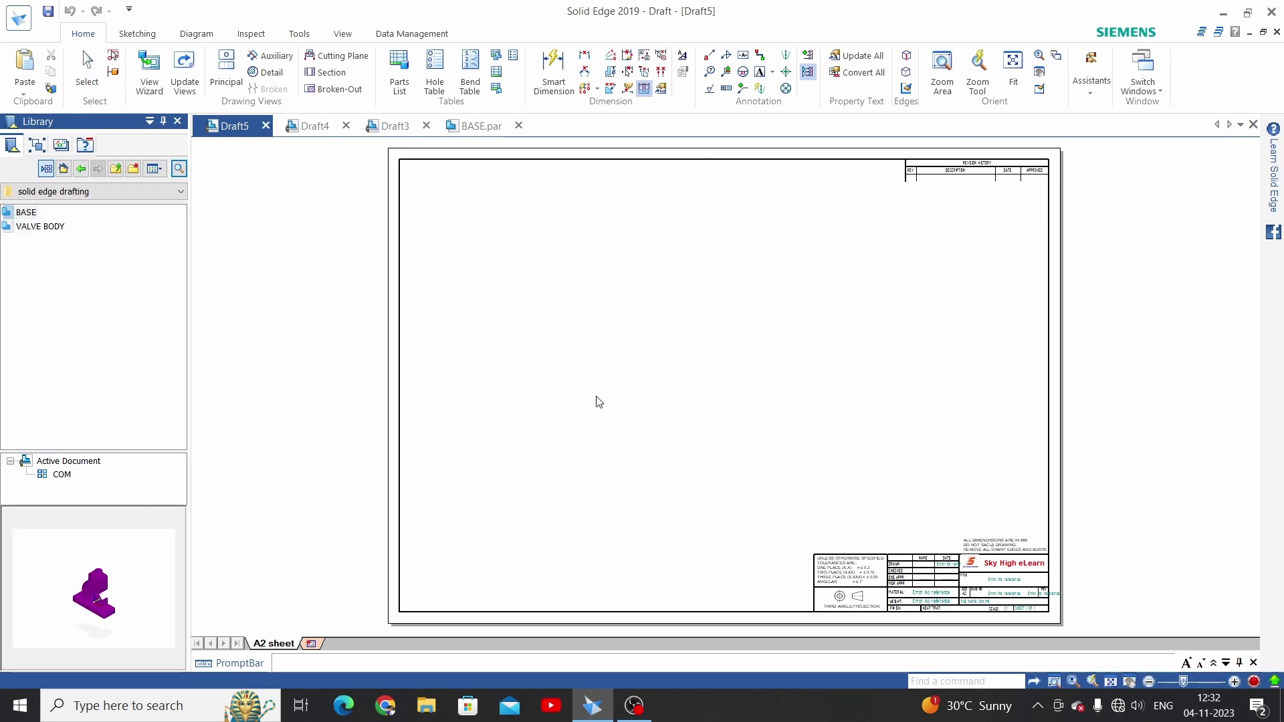
Step: Place the front, top and right views of BASE, then close Draft5
click(622, 330)
click(606, 250)
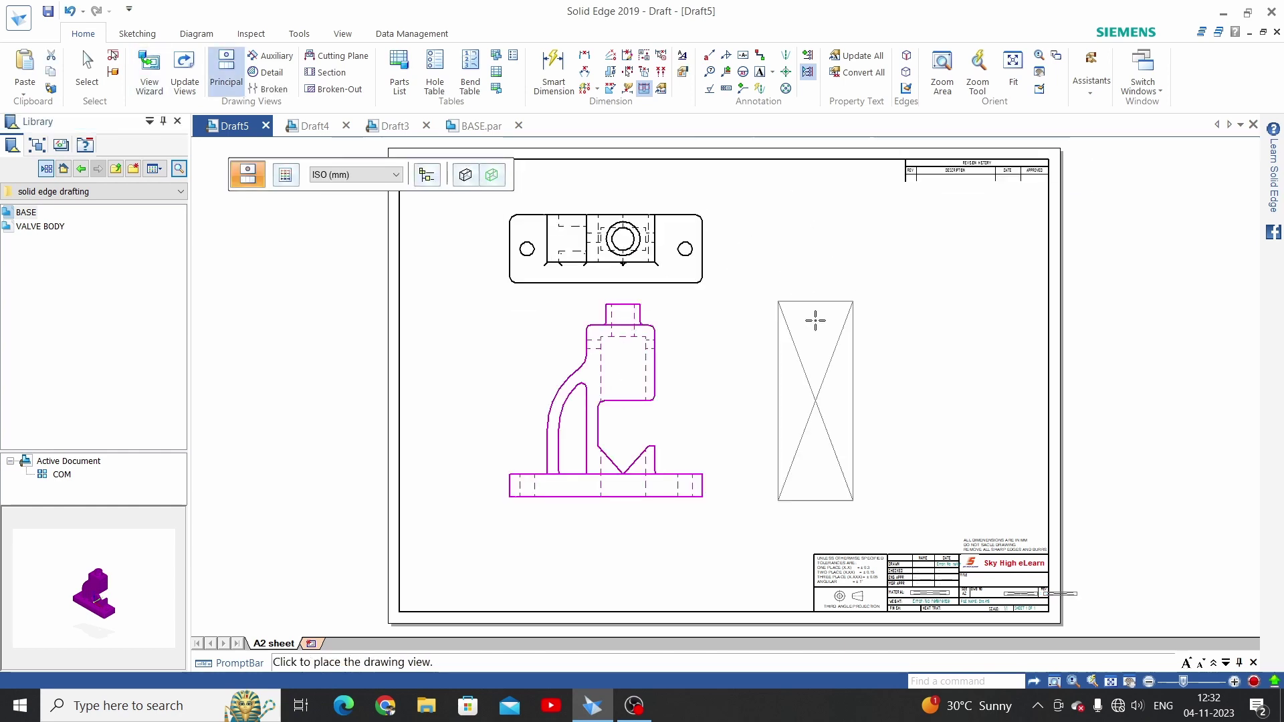
click(767, 321)
right_click(646, 455)
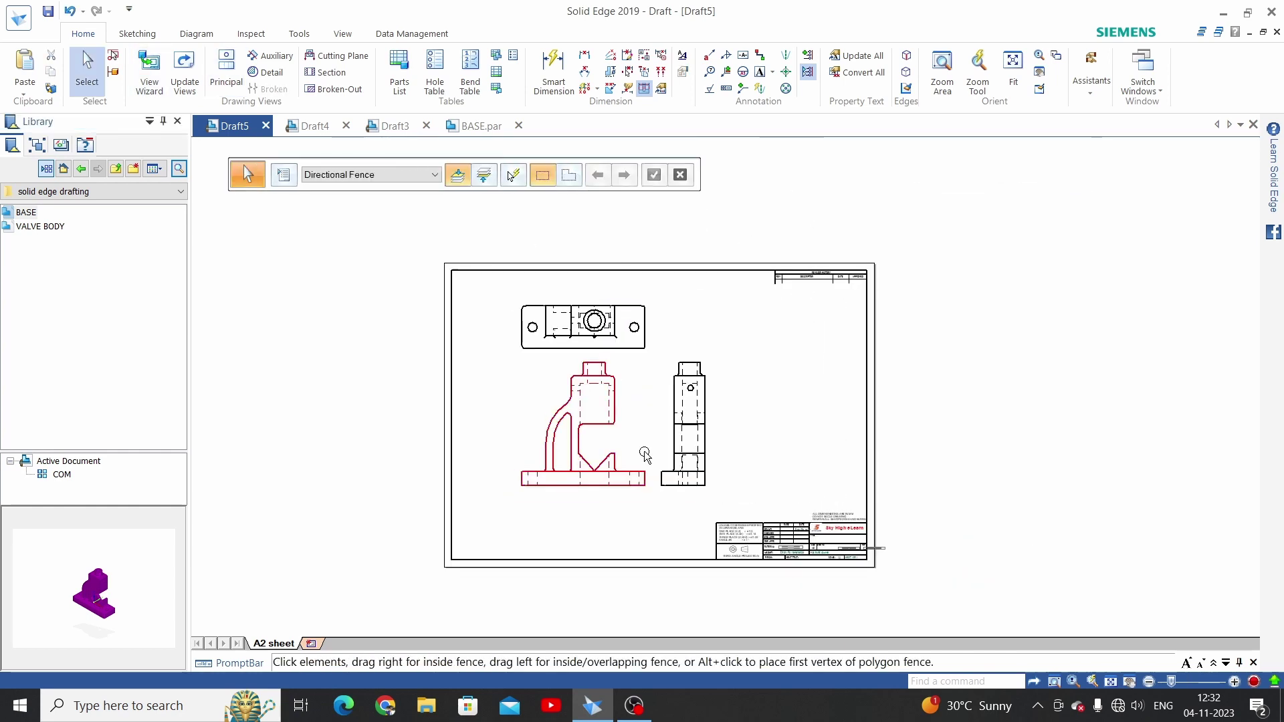
click(266, 125)
Step: Discard the Draft5 changes, then close Draft4 without saving
click(663, 421)
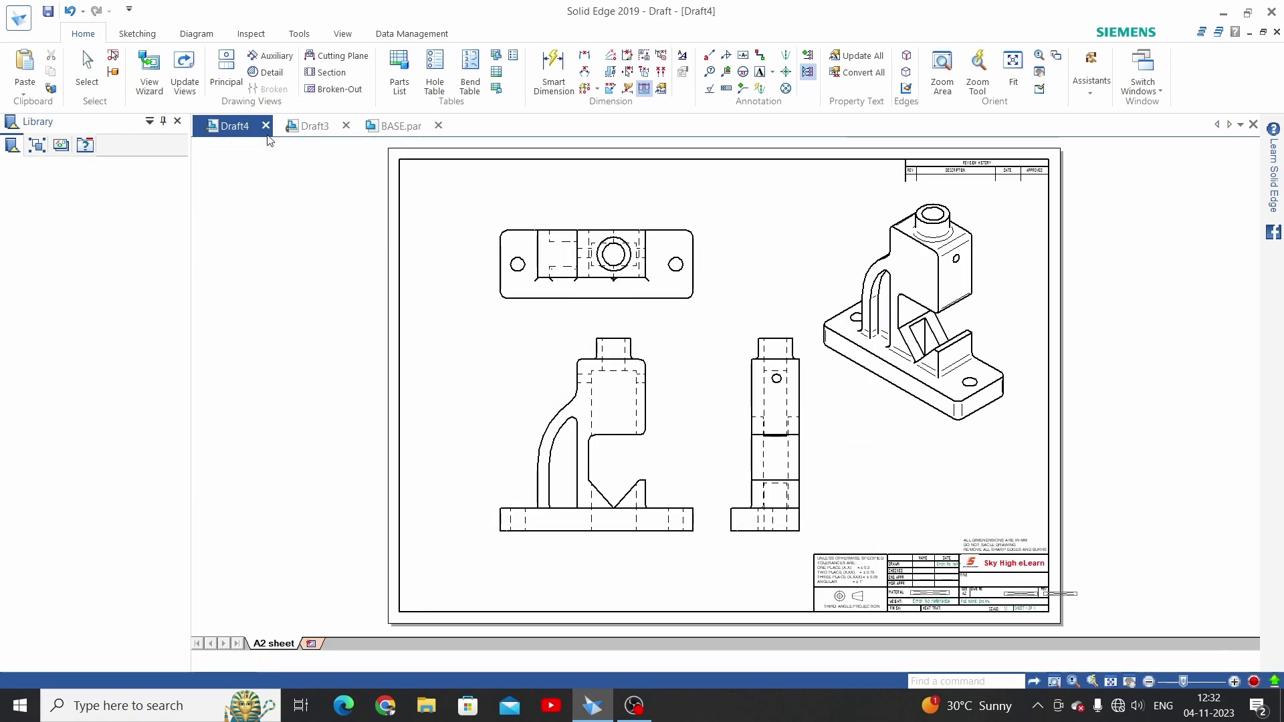
click(266, 125)
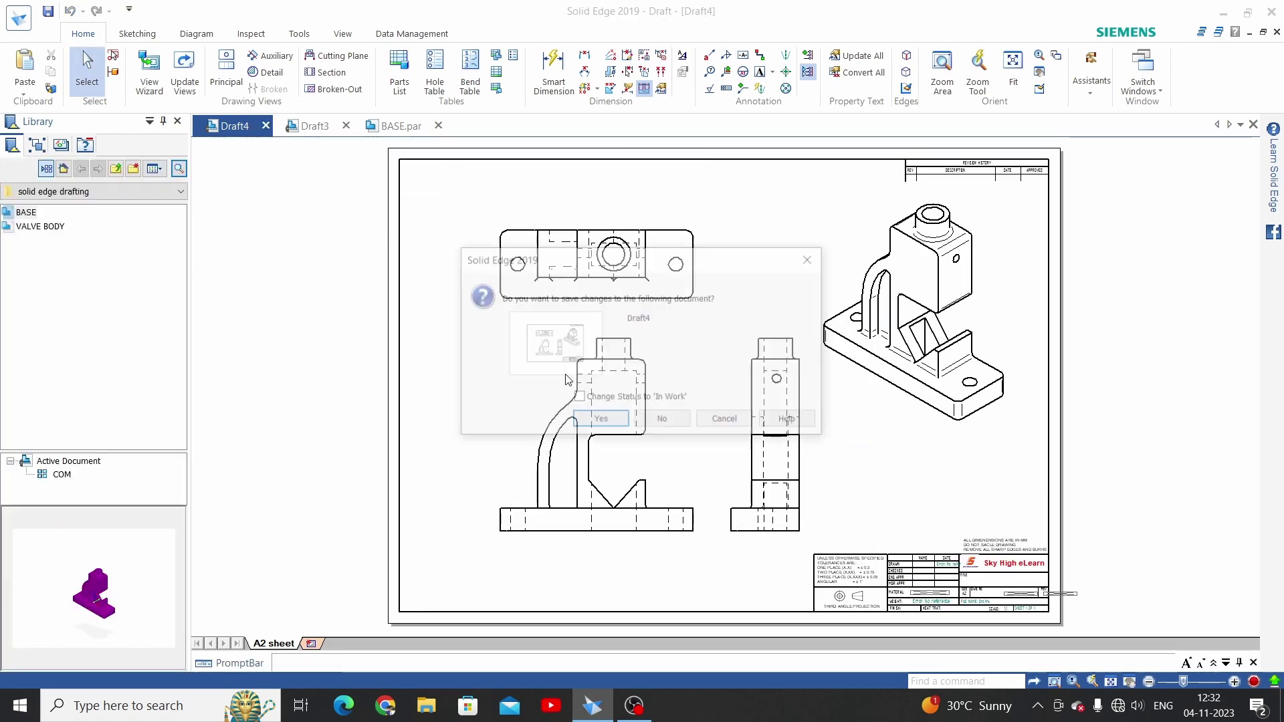
click(663, 421)
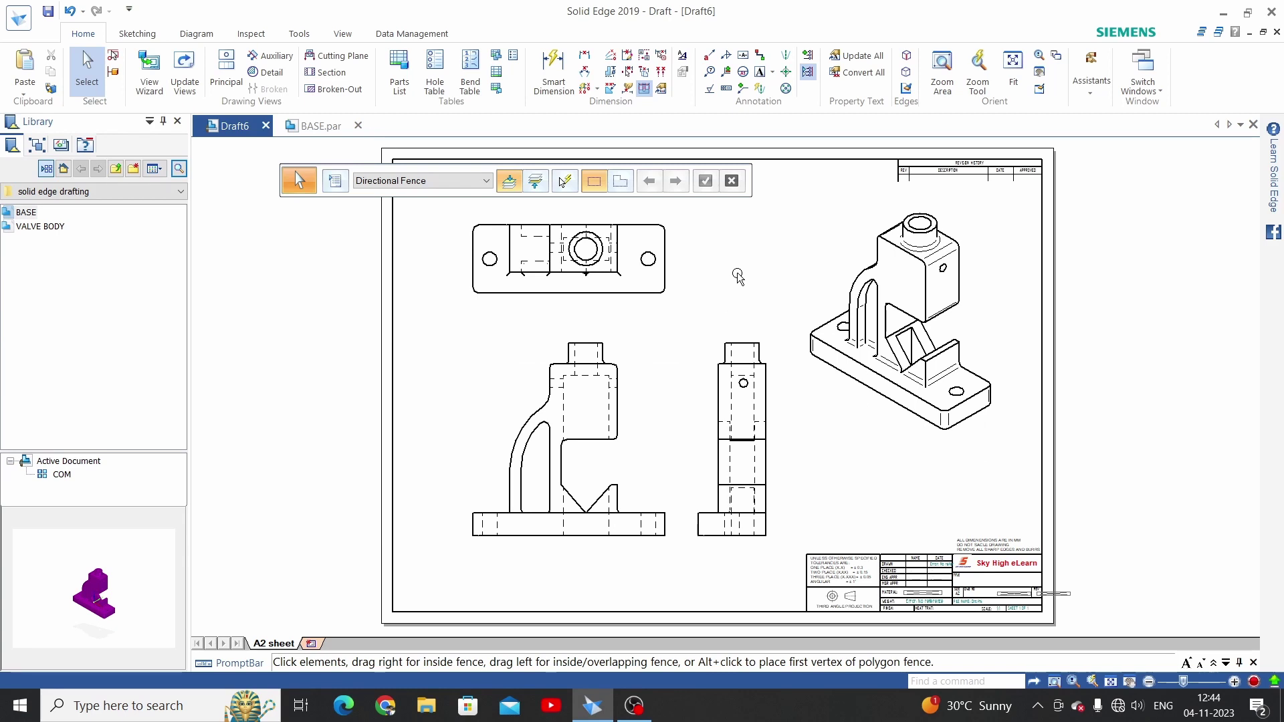
Step: Turn on Show View Scale so a 1:1 caption appears under the front view
click(615, 369)
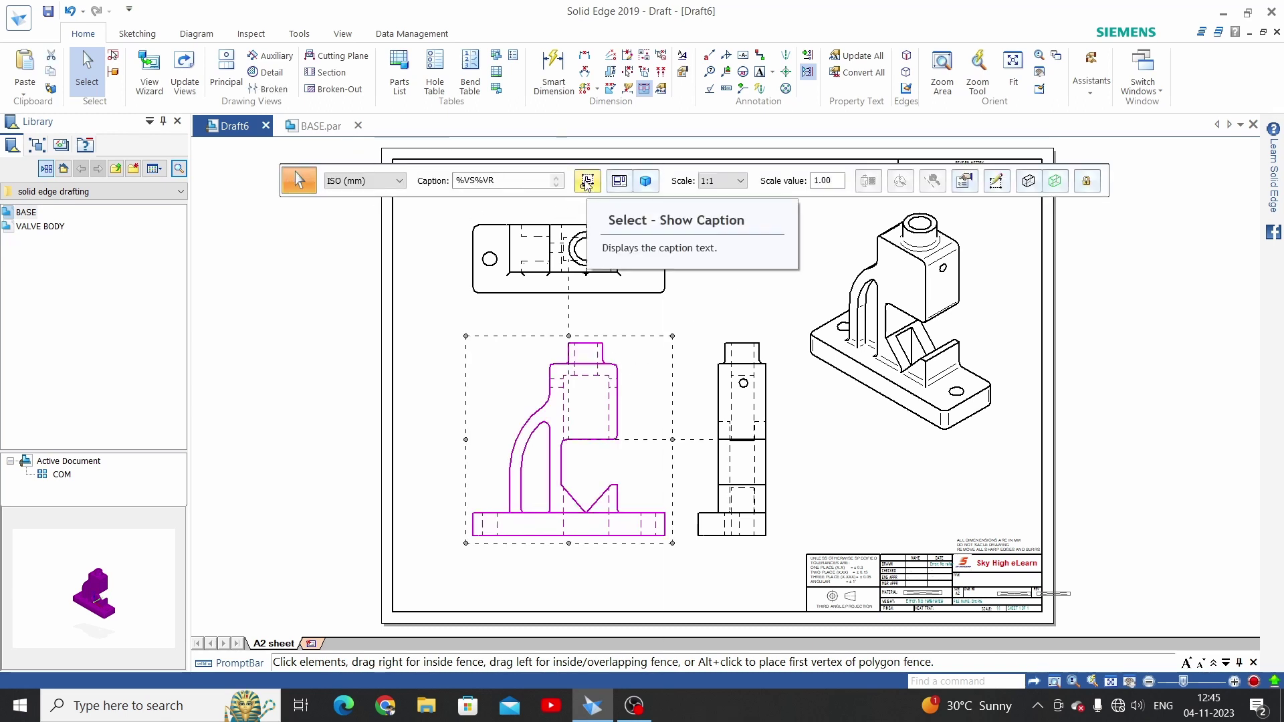
click(588, 181)
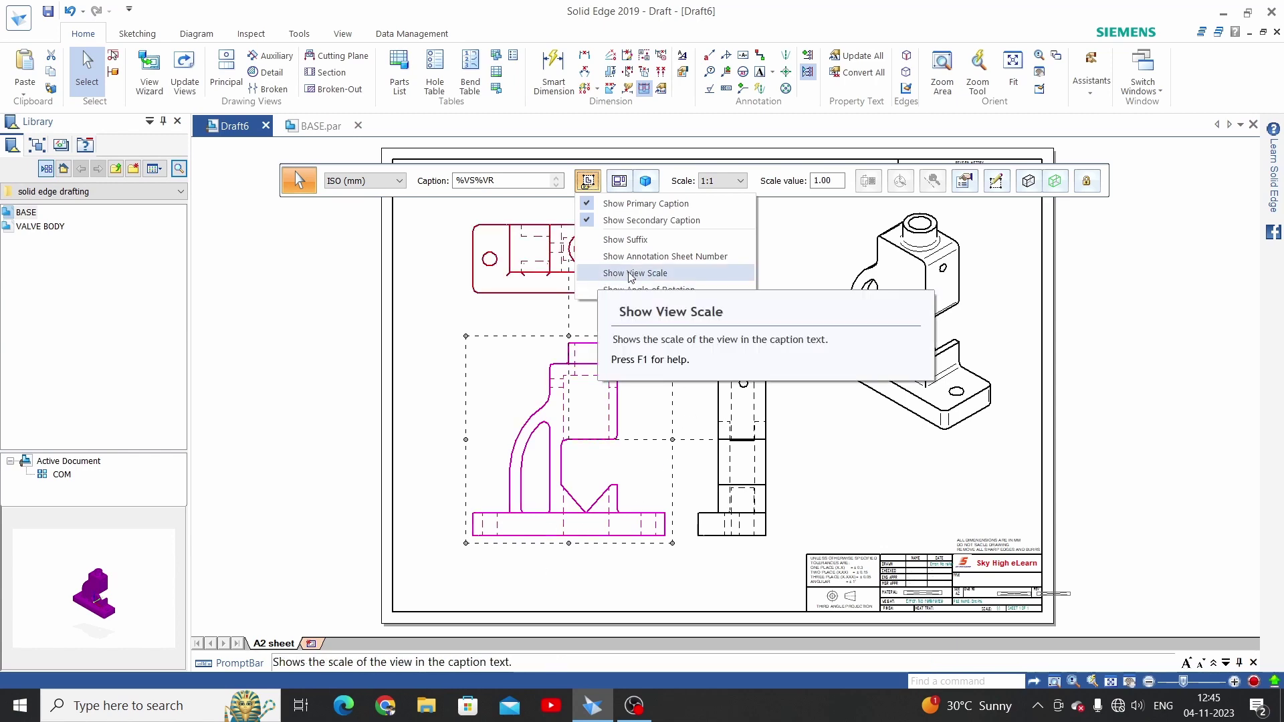
click(602, 274)
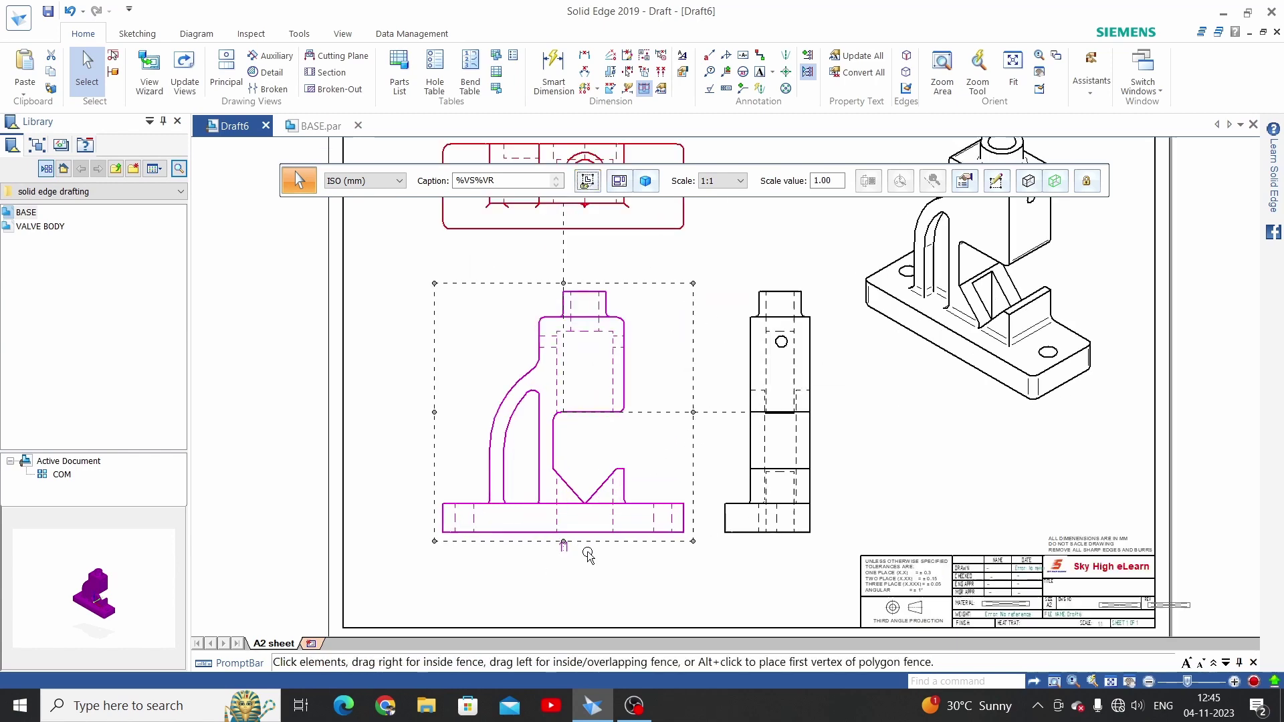
scroll(569, 545, up, 5)
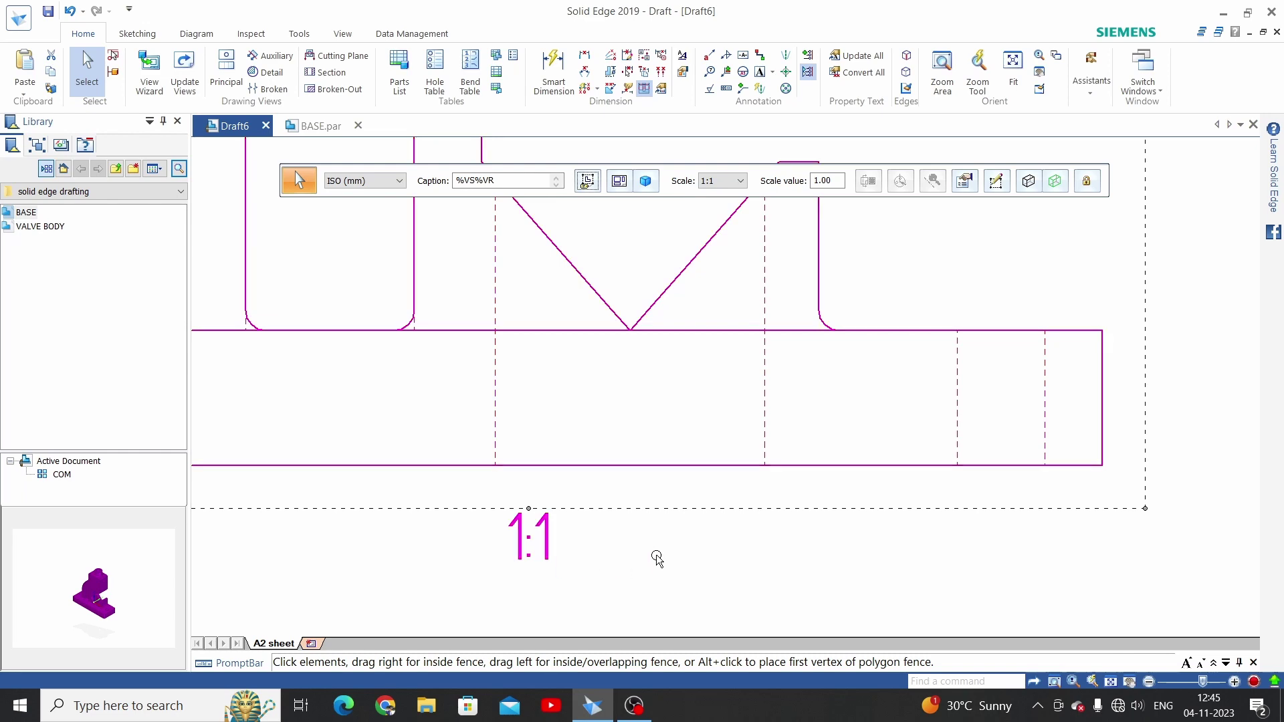
scroll(656, 559, down, 5)
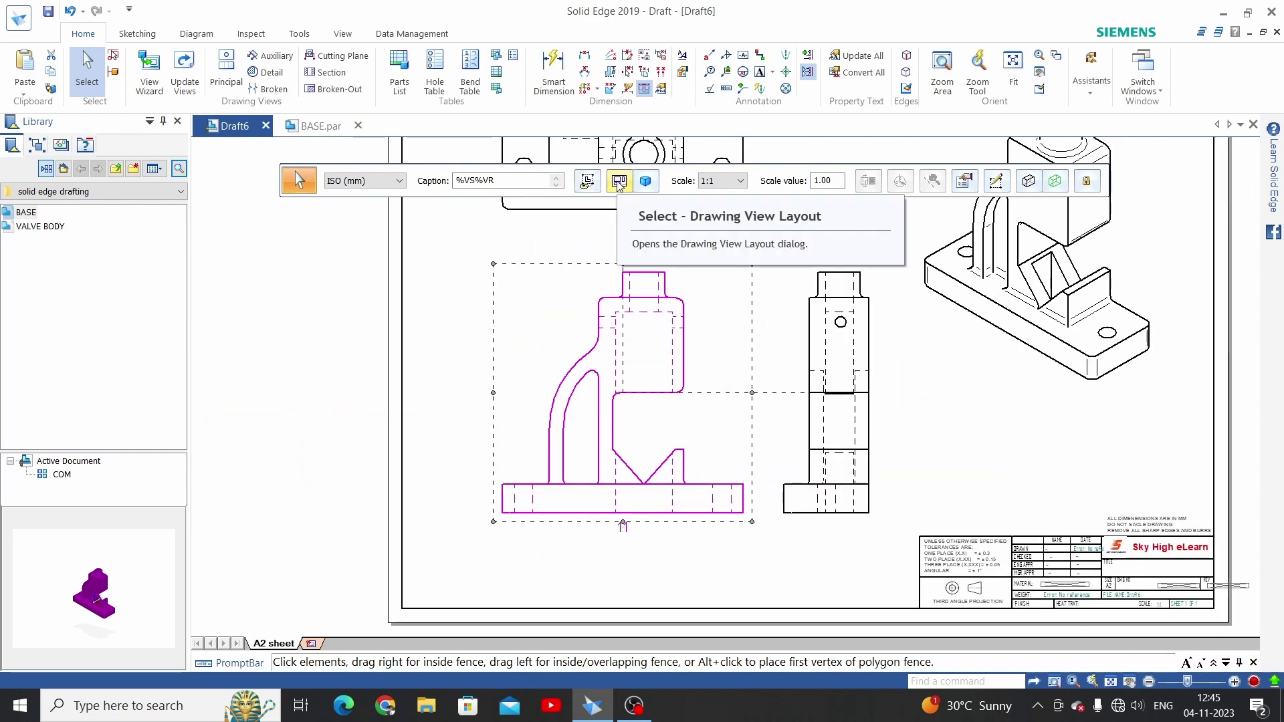
Step: Make top the primary view of the BASE drawing views and reorient the aligned views
click(619, 181)
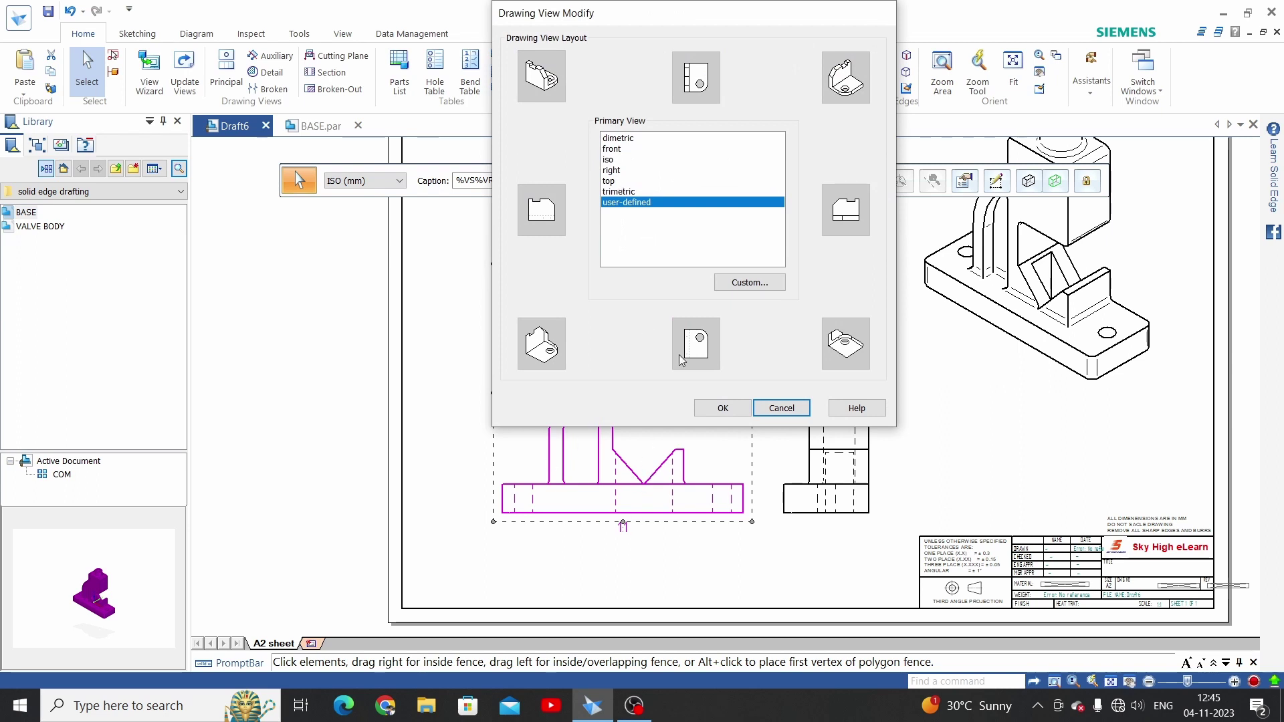
click(608, 182)
click(722, 406)
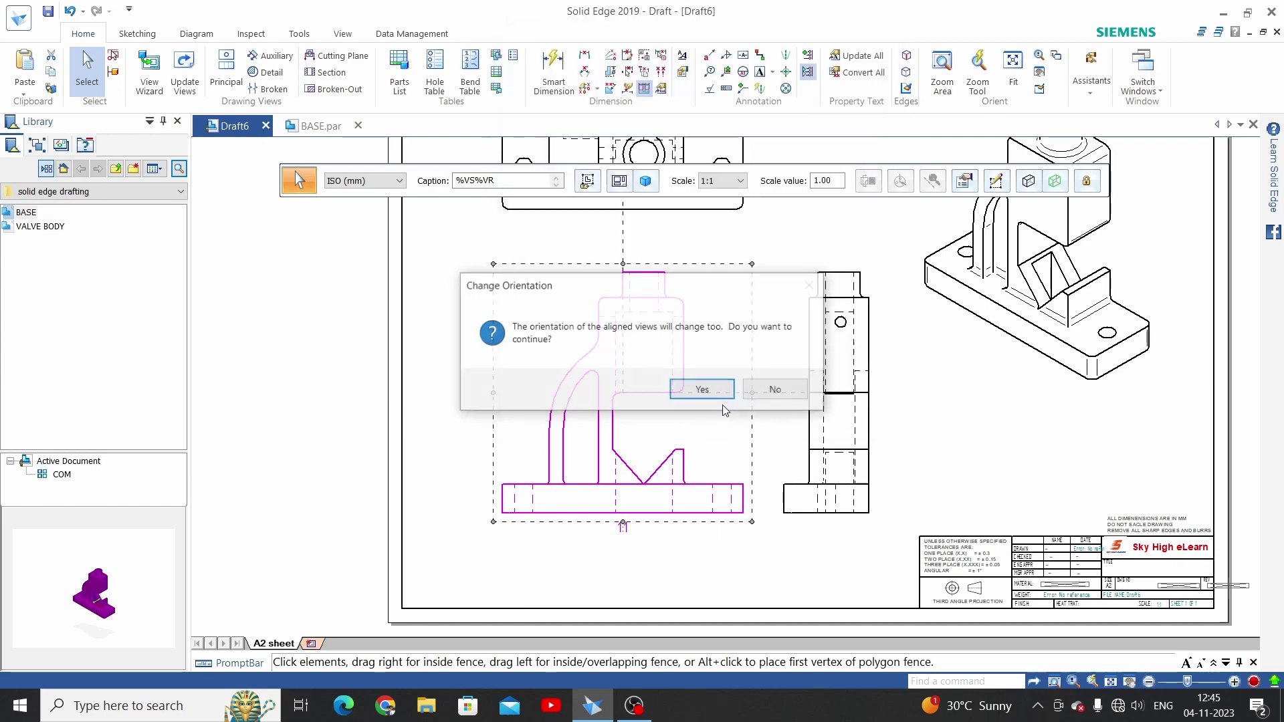
click(708, 391)
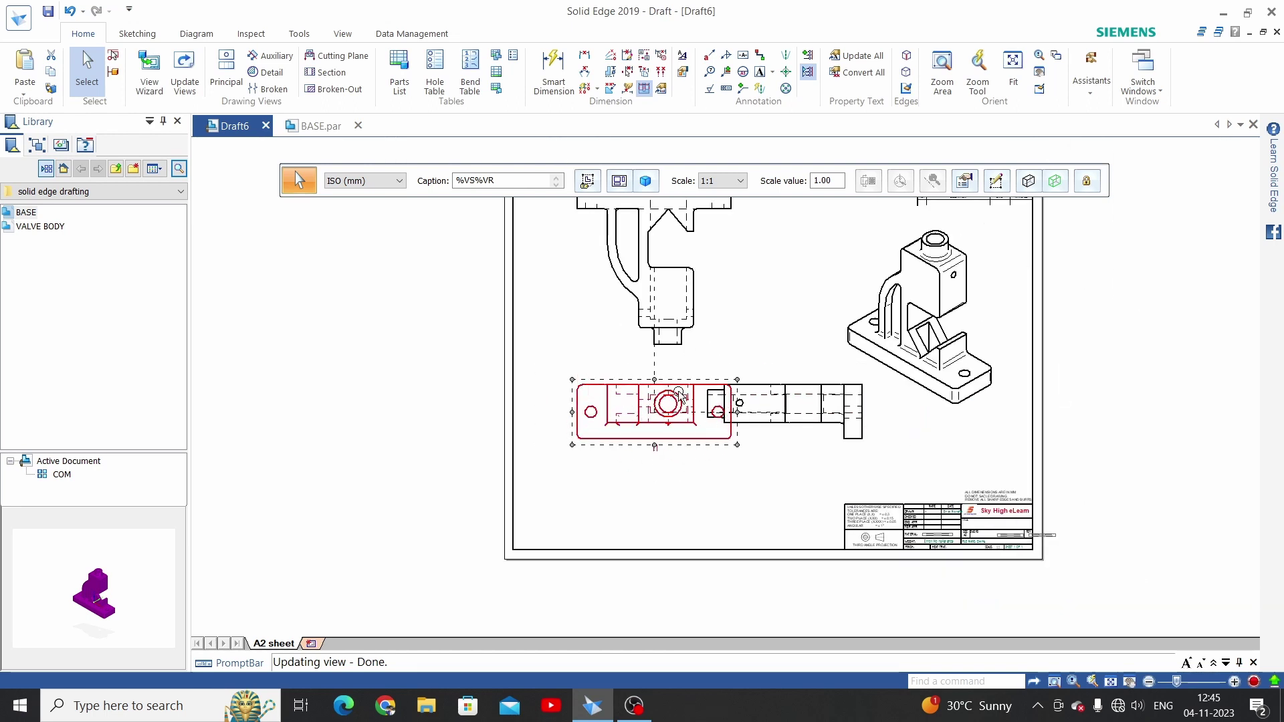
Step: Restore front as the primary view, then reopen the view layout settings
click(616, 183)
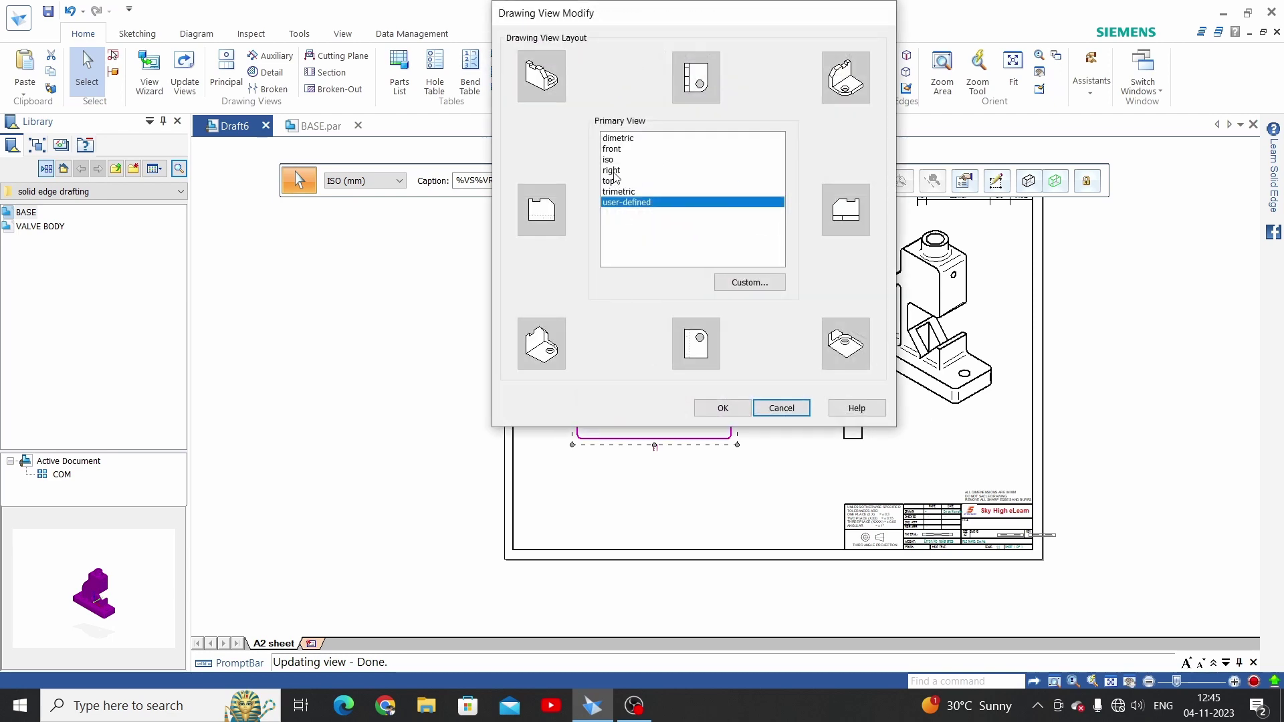
click(616, 150)
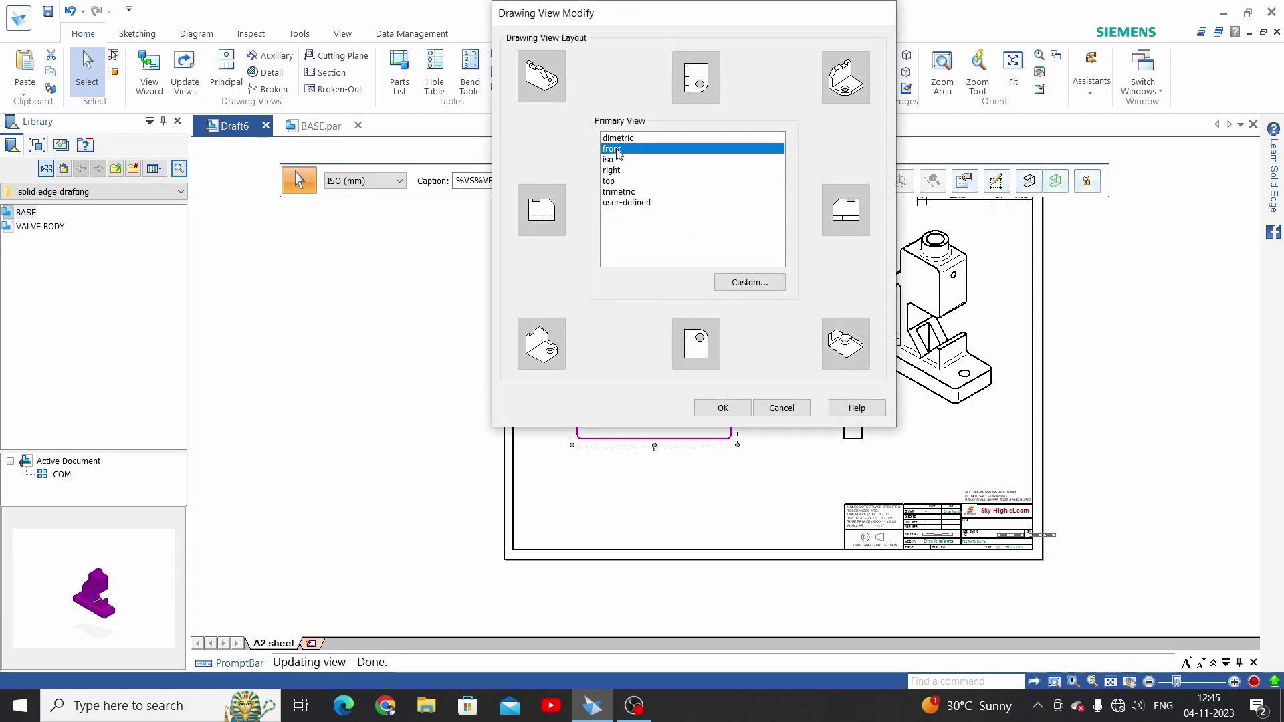
click(719, 409)
click(701, 389)
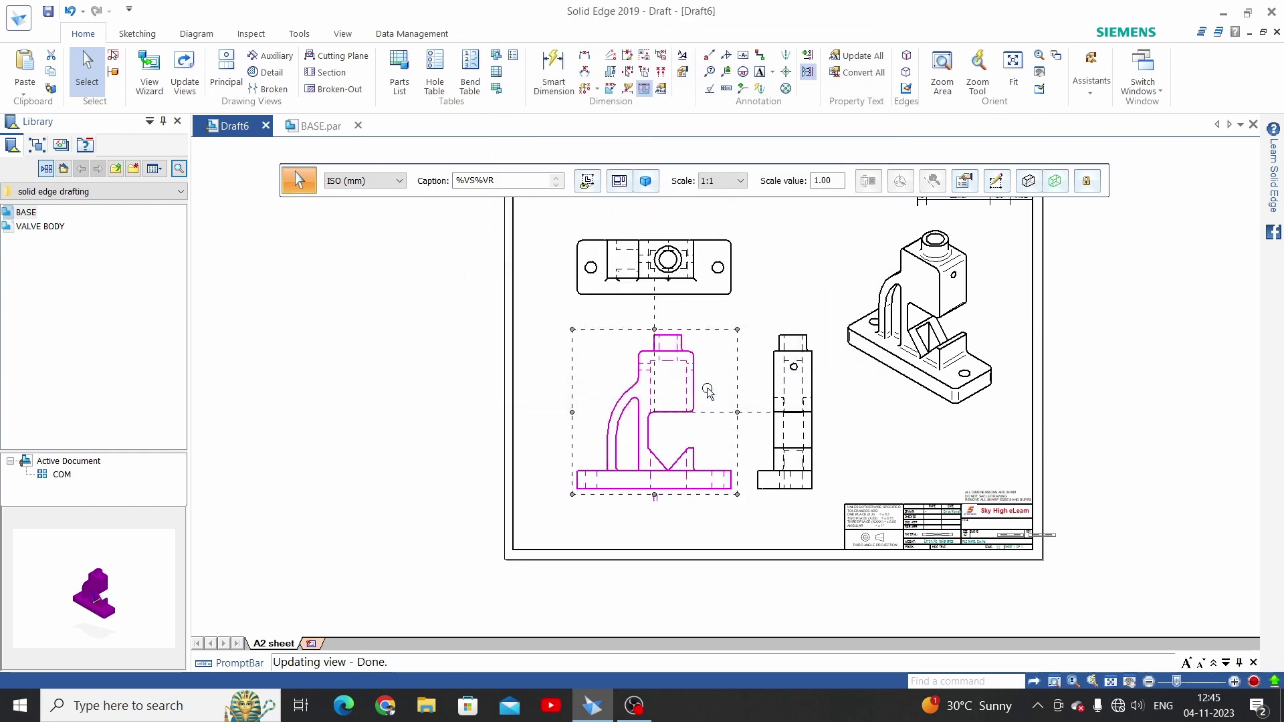
click(620, 182)
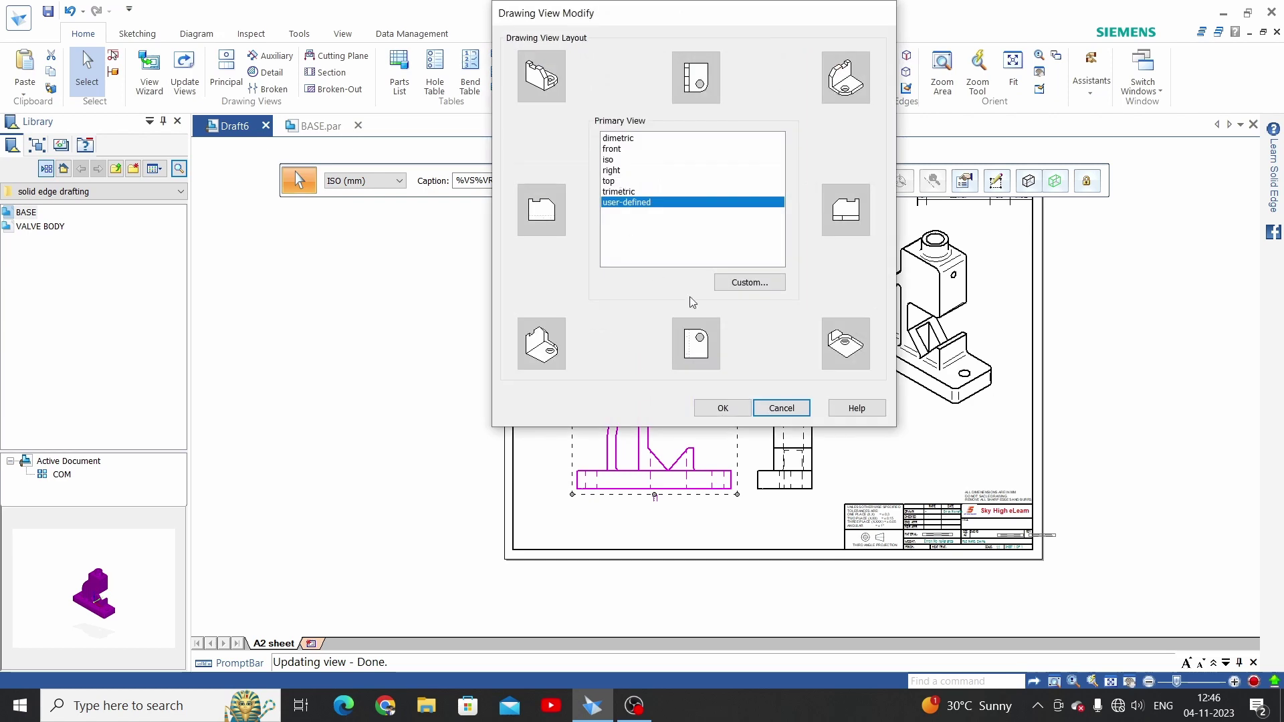
Step: Rotate the model to a tilted user-defined orientation and apply it as the primary view
click(744, 283)
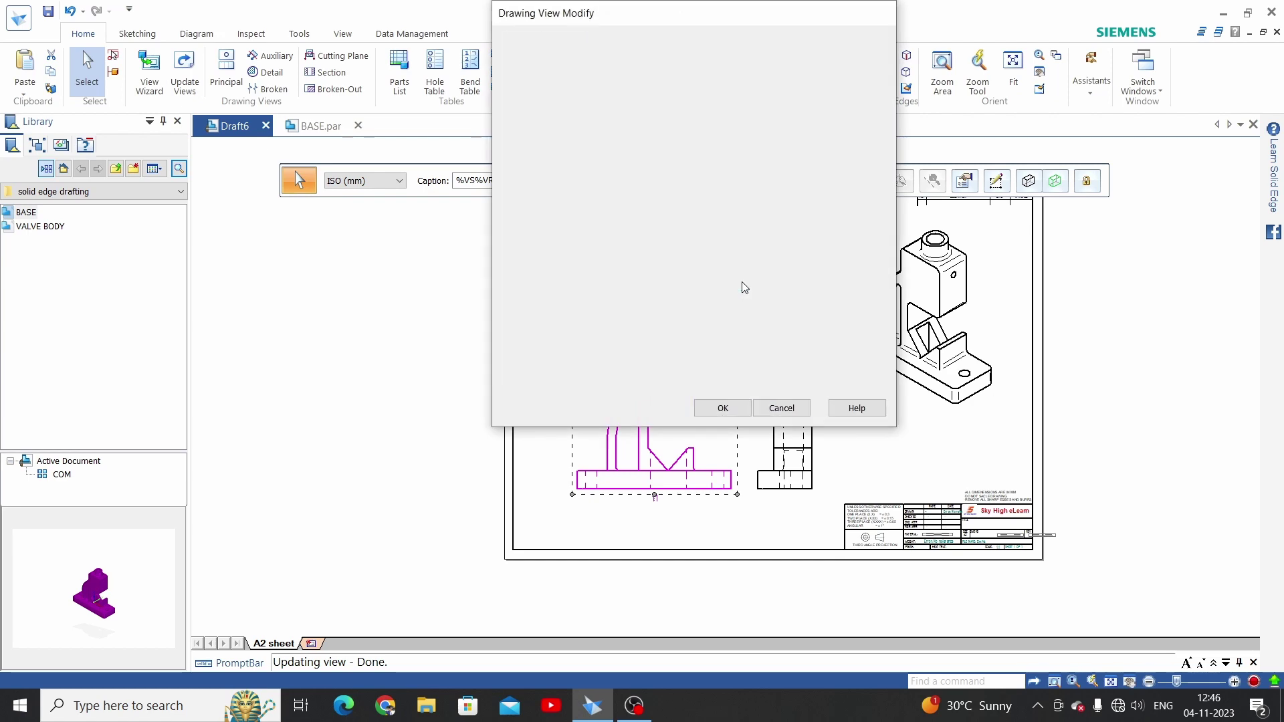
drag(569, 220, 560, 182)
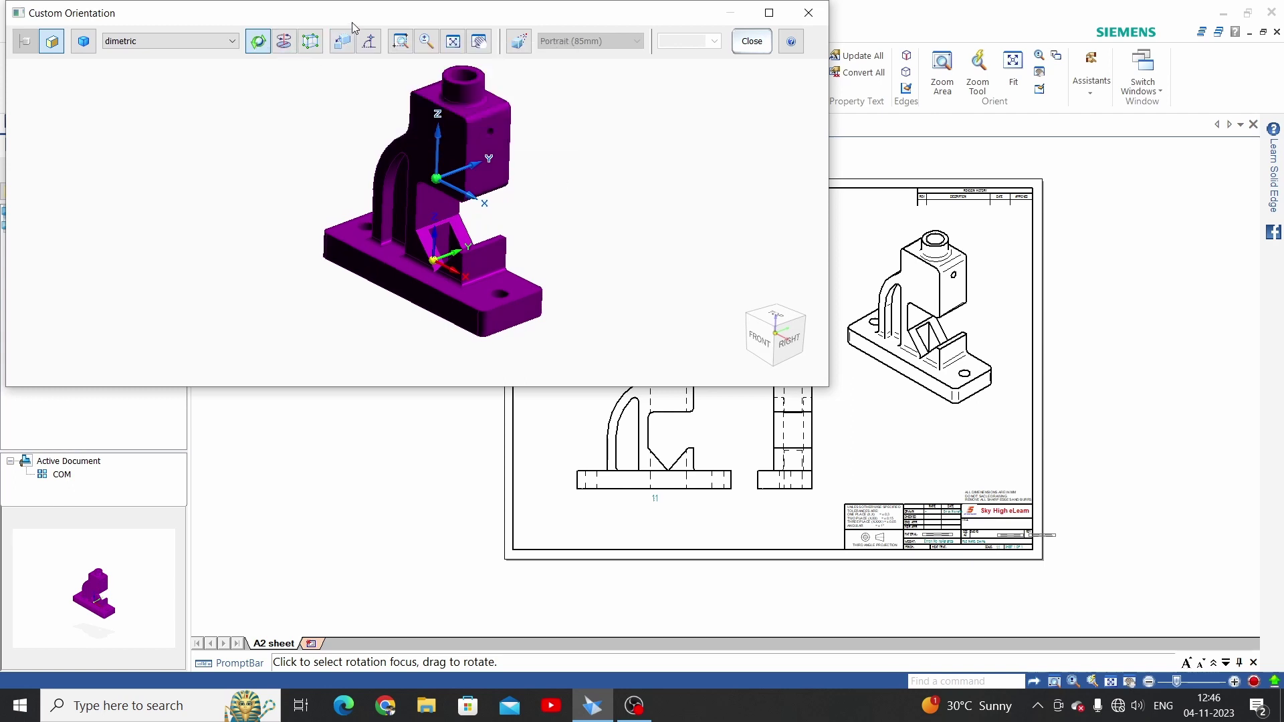
click(288, 43)
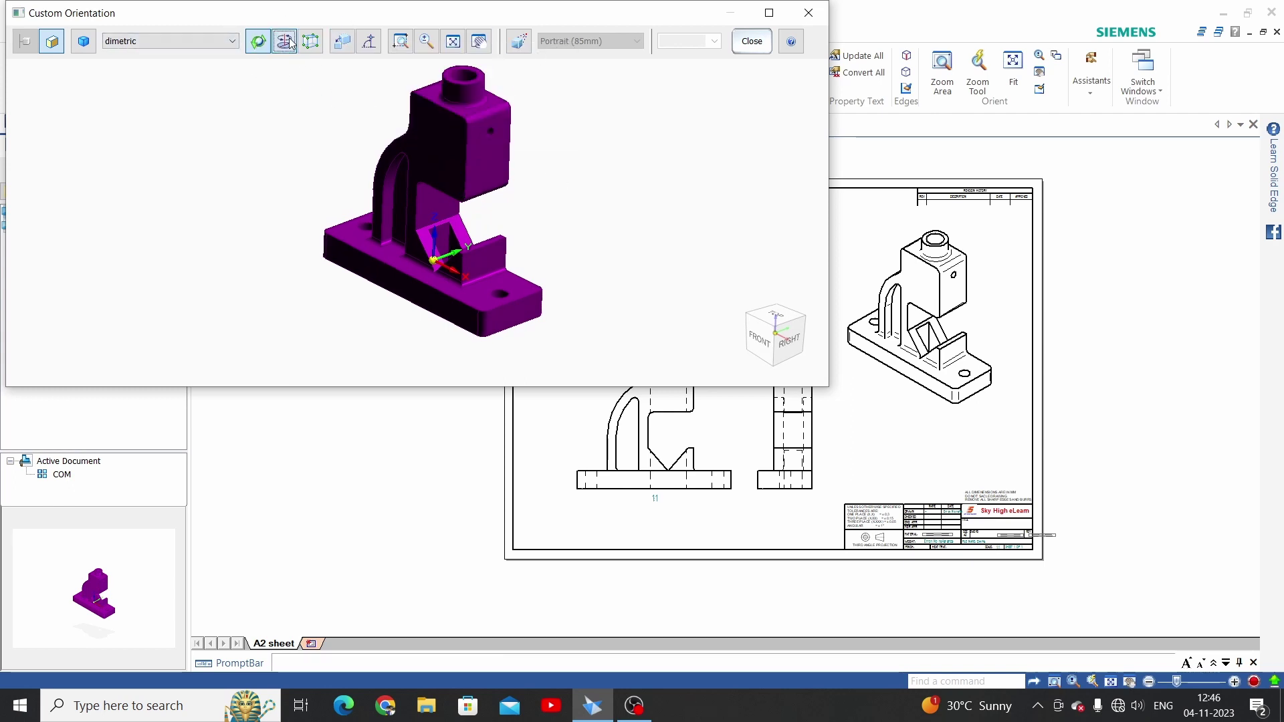
click(258, 41)
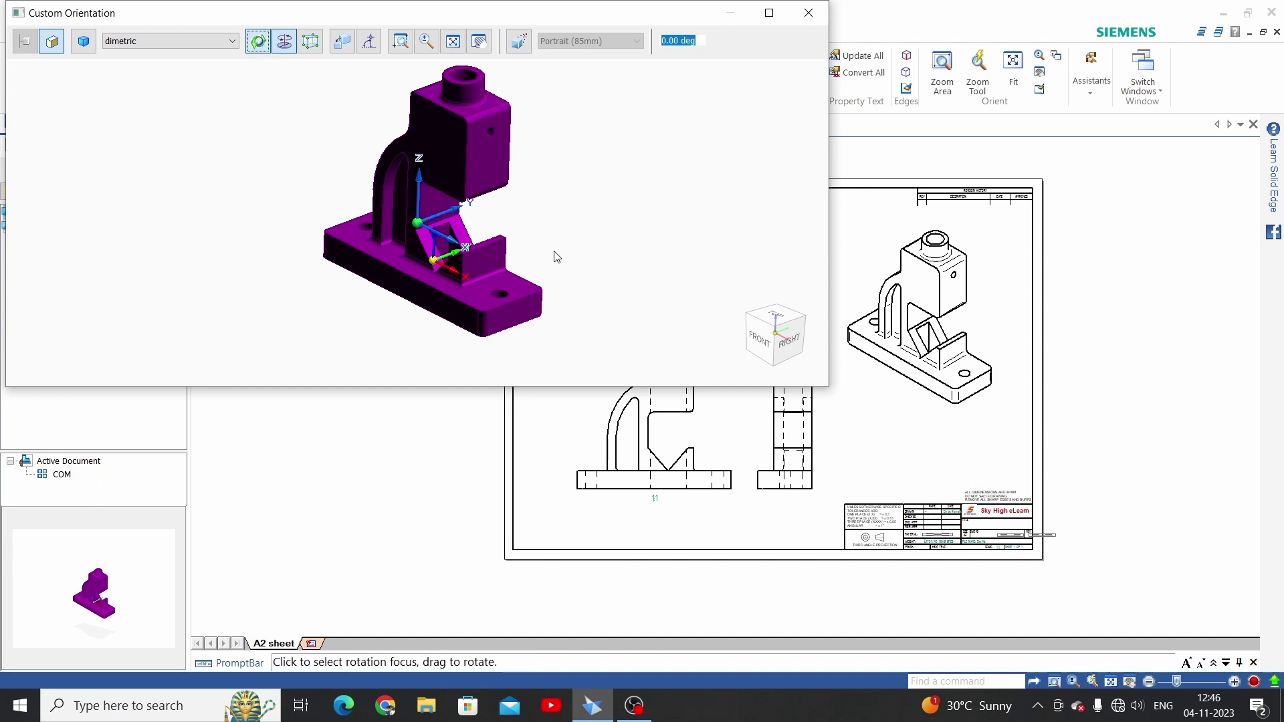
drag(510, 230, 685, 221)
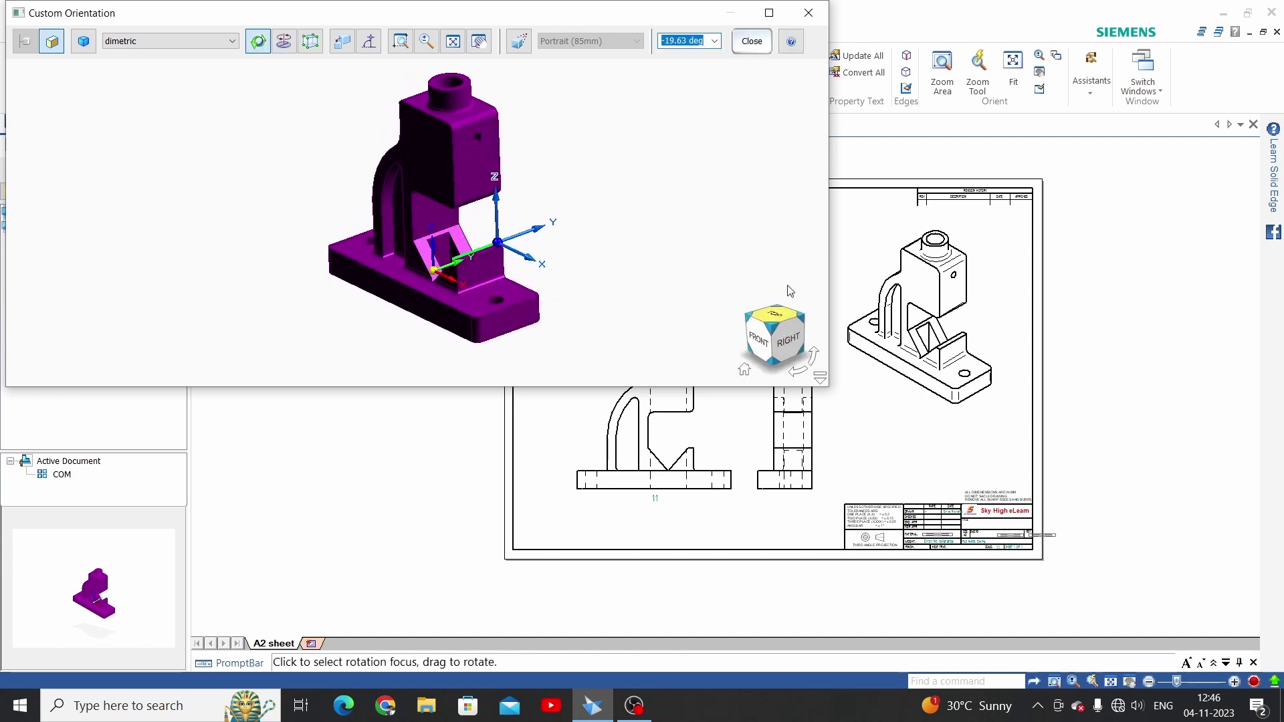
click(752, 41)
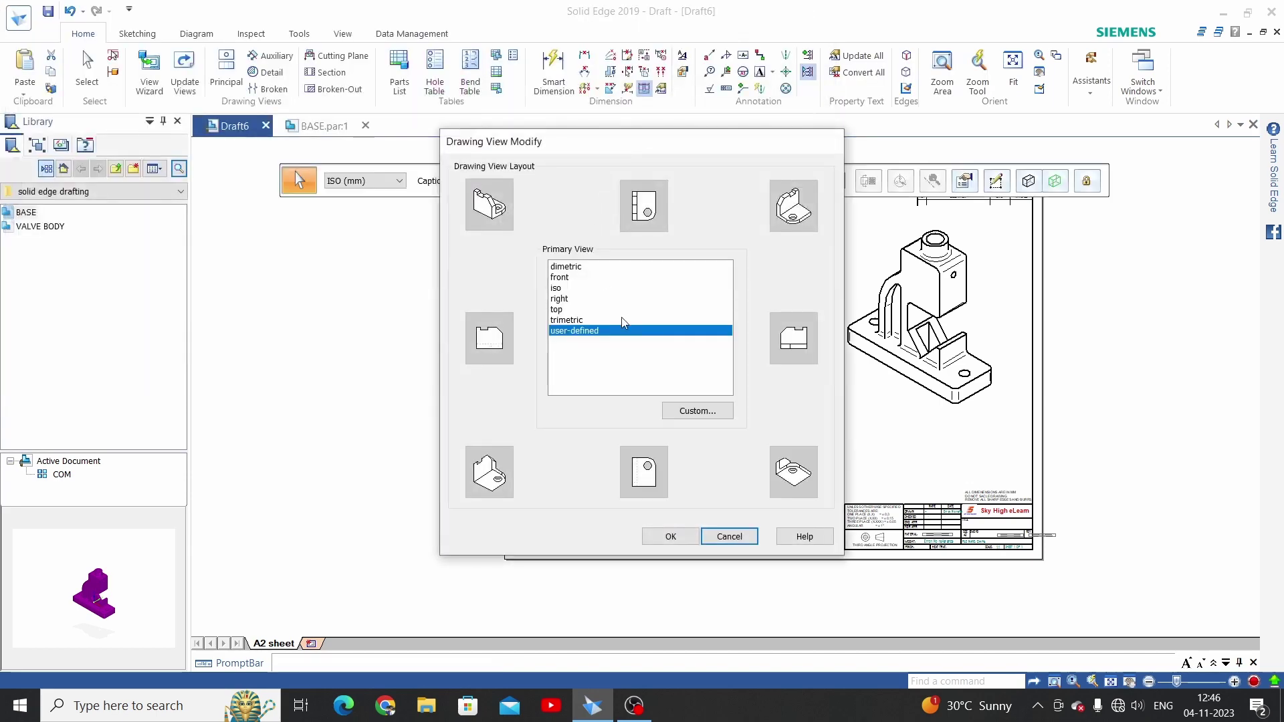
click(671, 537)
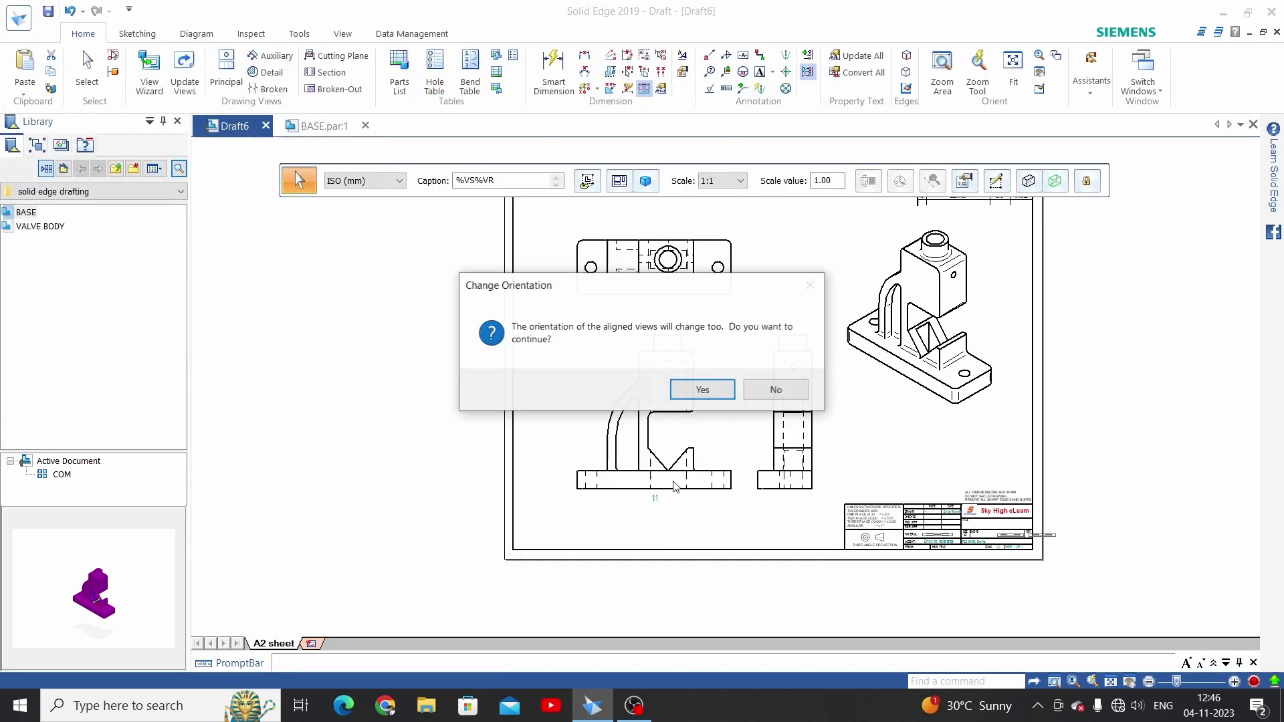
click(700, 391)
scroll(700, 390, down, 1)
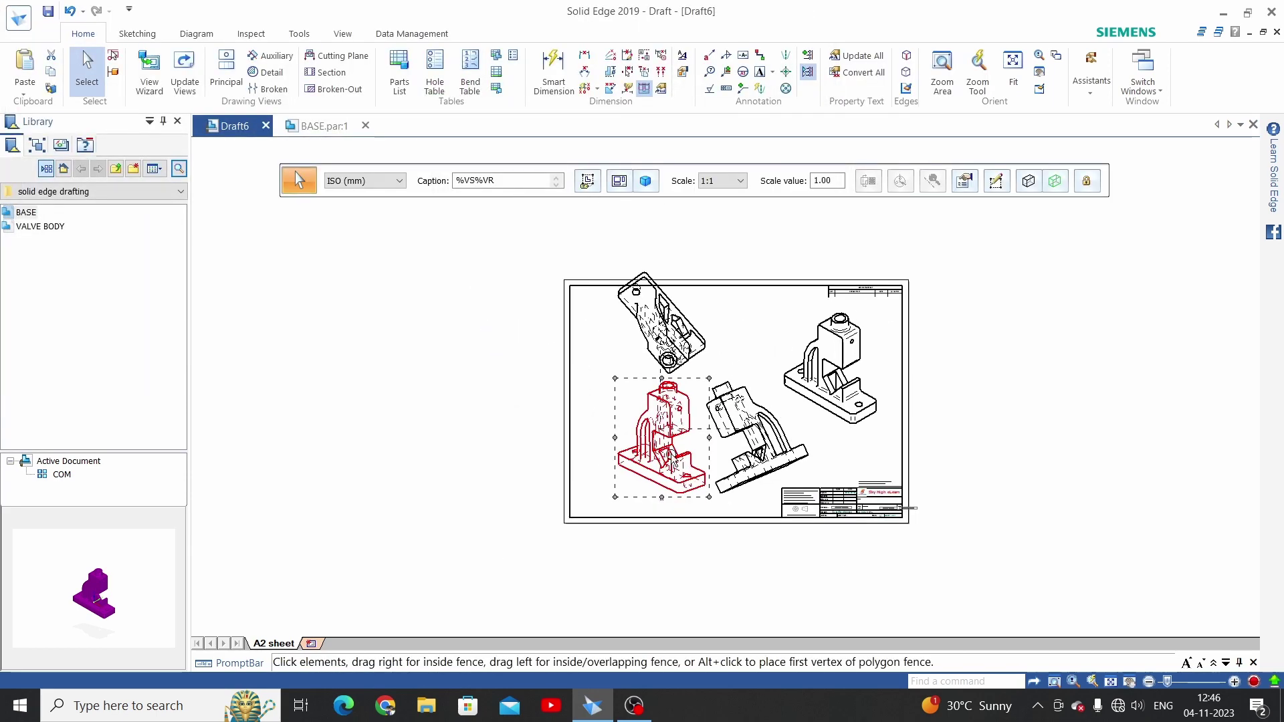
scroll(666, 462, up, 1)
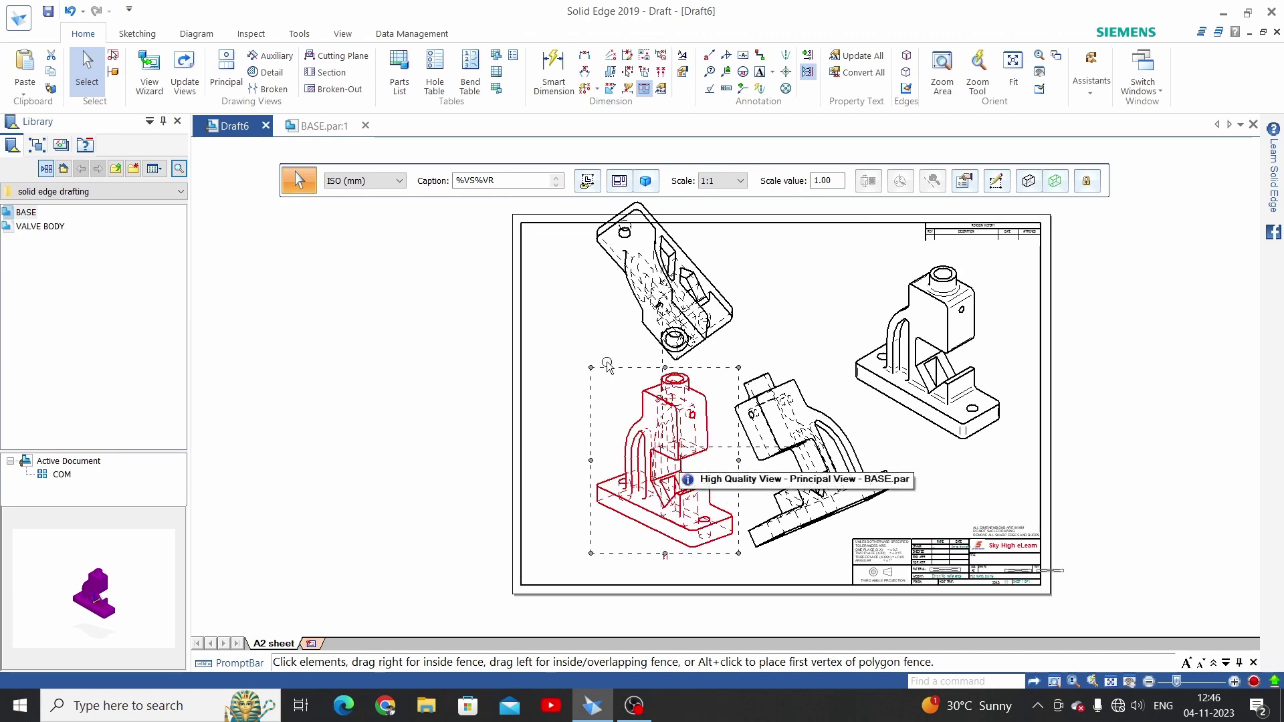
Step: Set front back as the primary view and accept reorienting the drawing views
click(619, 180)
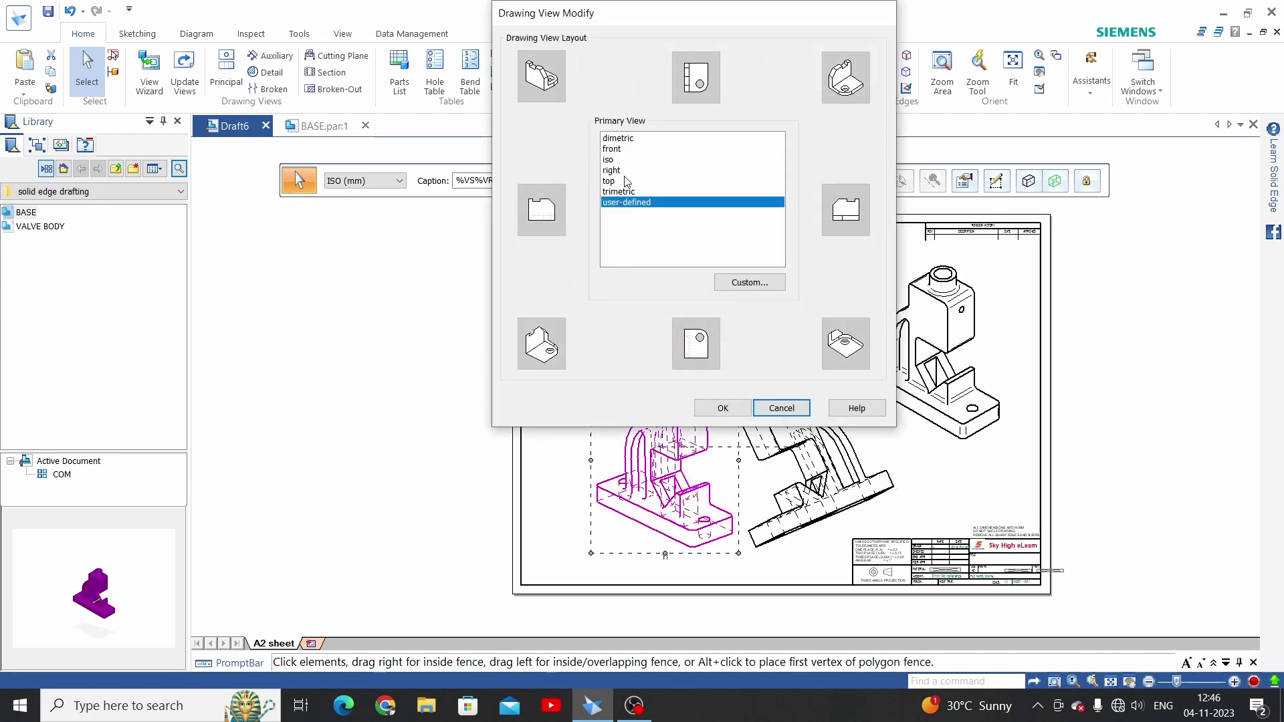
click(629, 148)
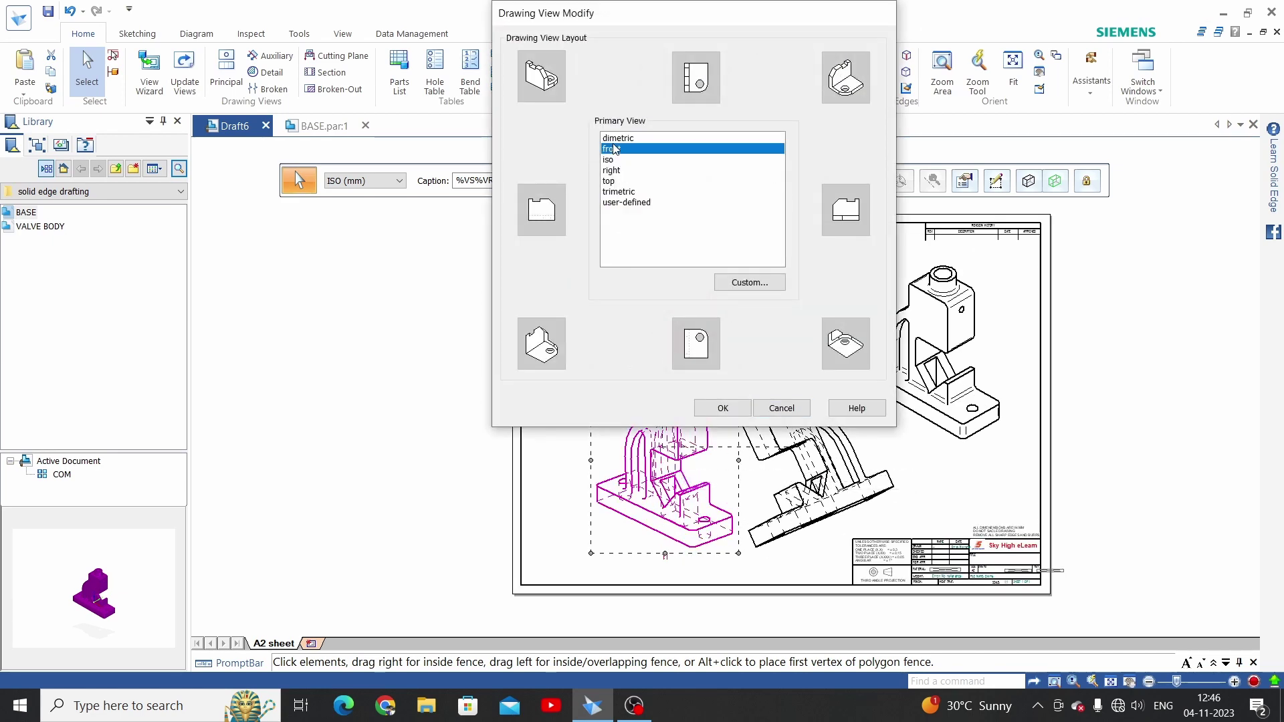
click(722, 408)
click(706, 389)
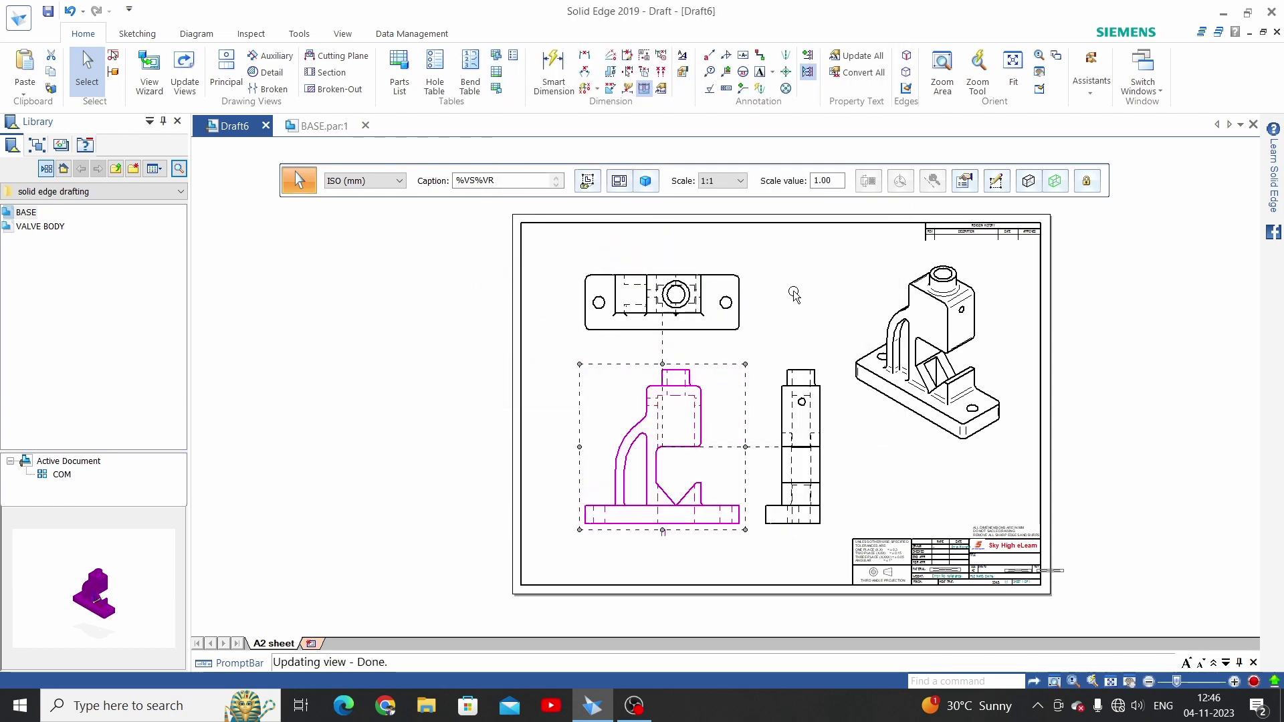
Step: Select the pictorial view, try a bottom orientation, then restore it to isometric
click(648, 185)
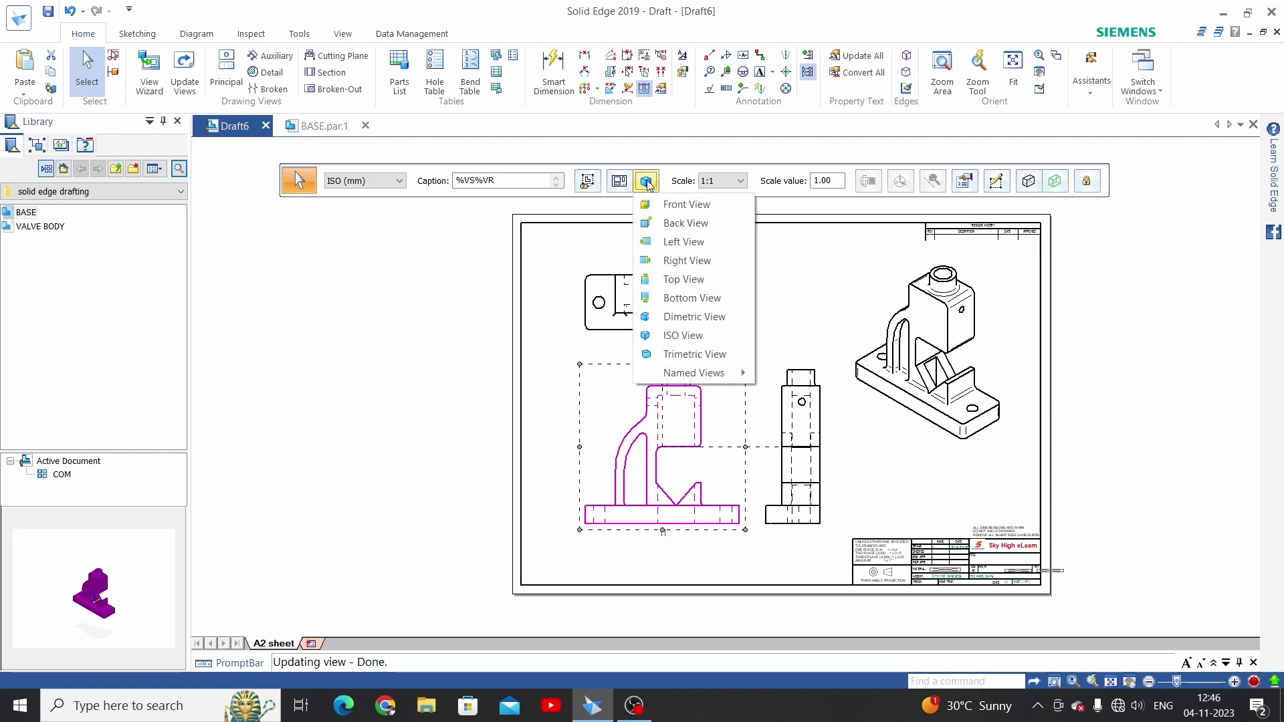
click(790, 298)
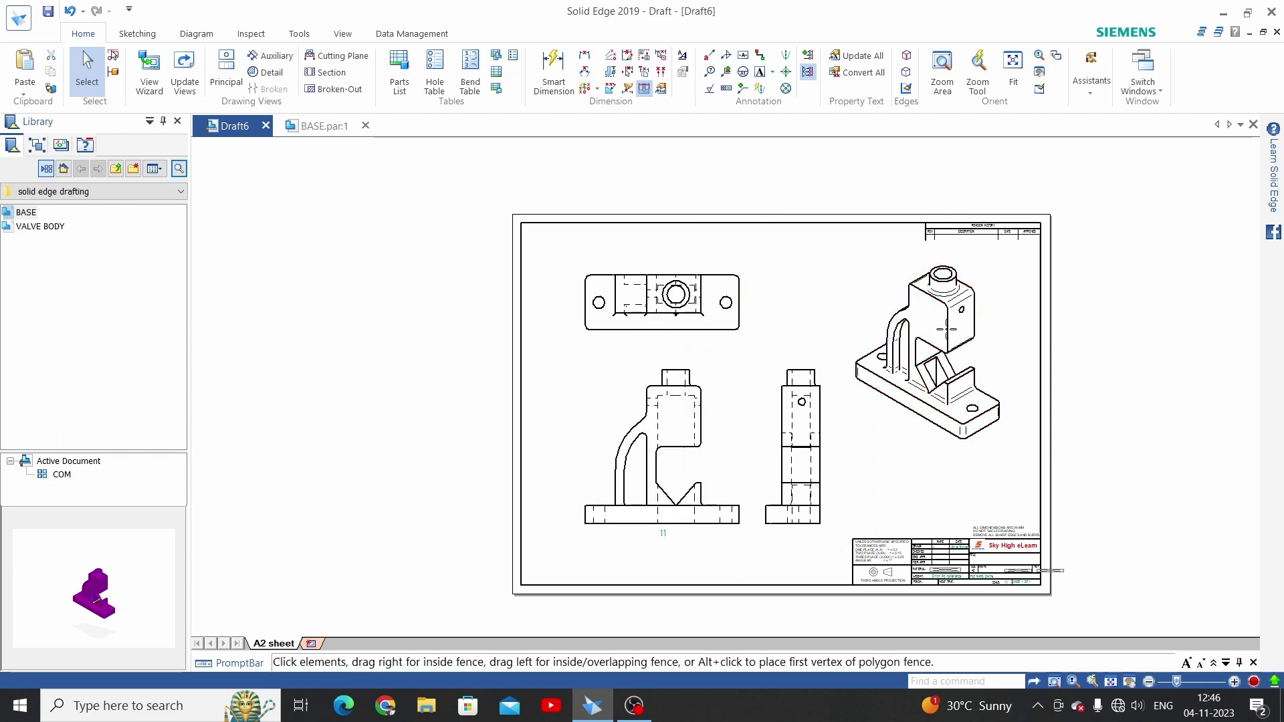
click(890, 314)
click(646, 182)
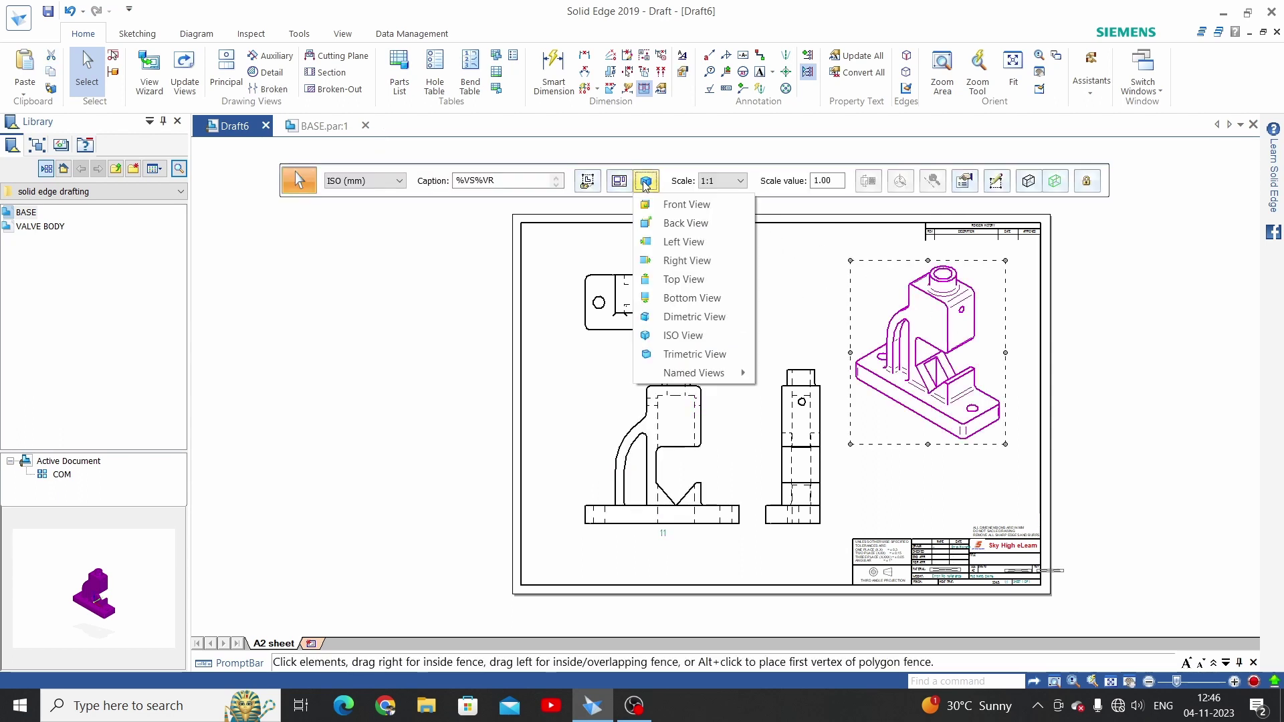
click(689, 298)
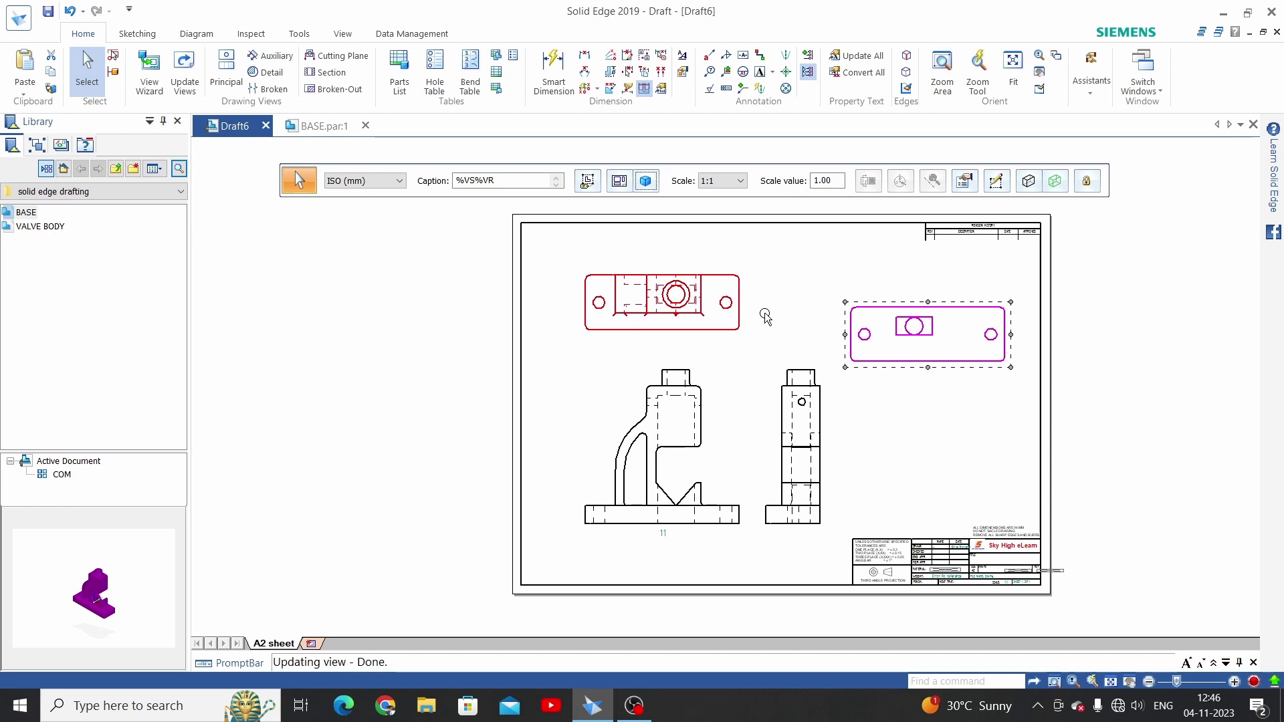
click(646, 182)
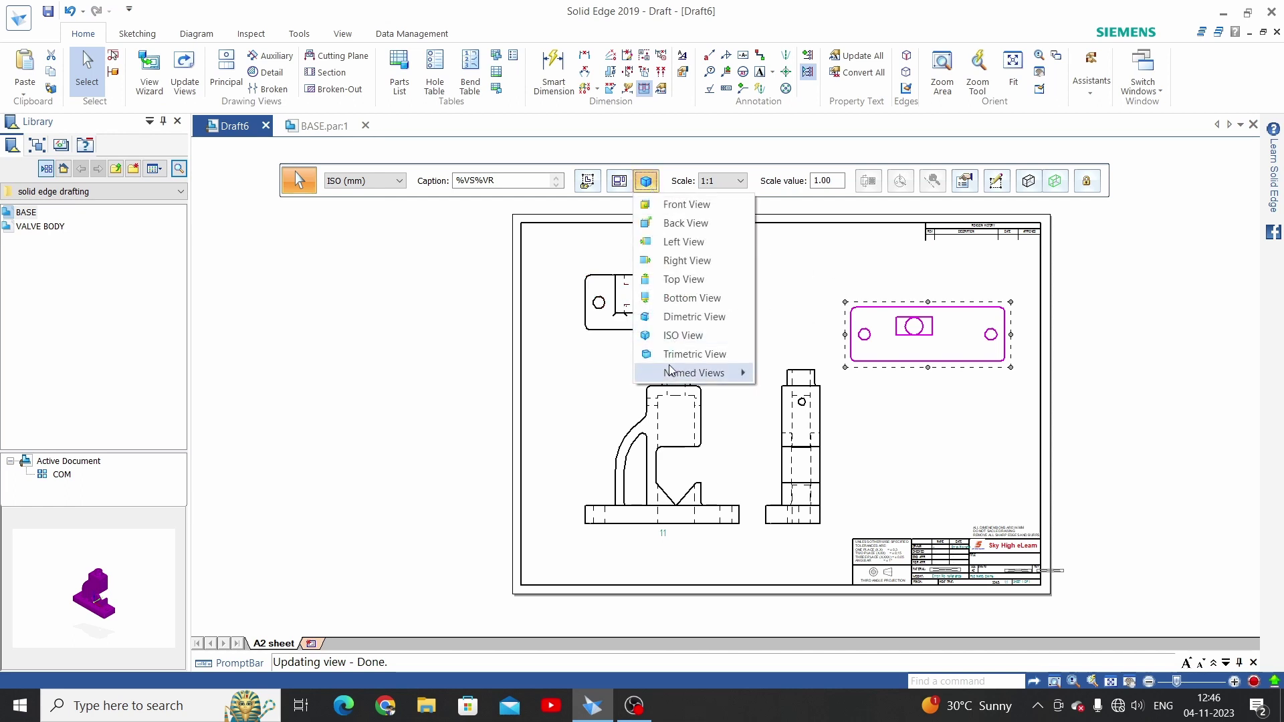
click(683, 335)
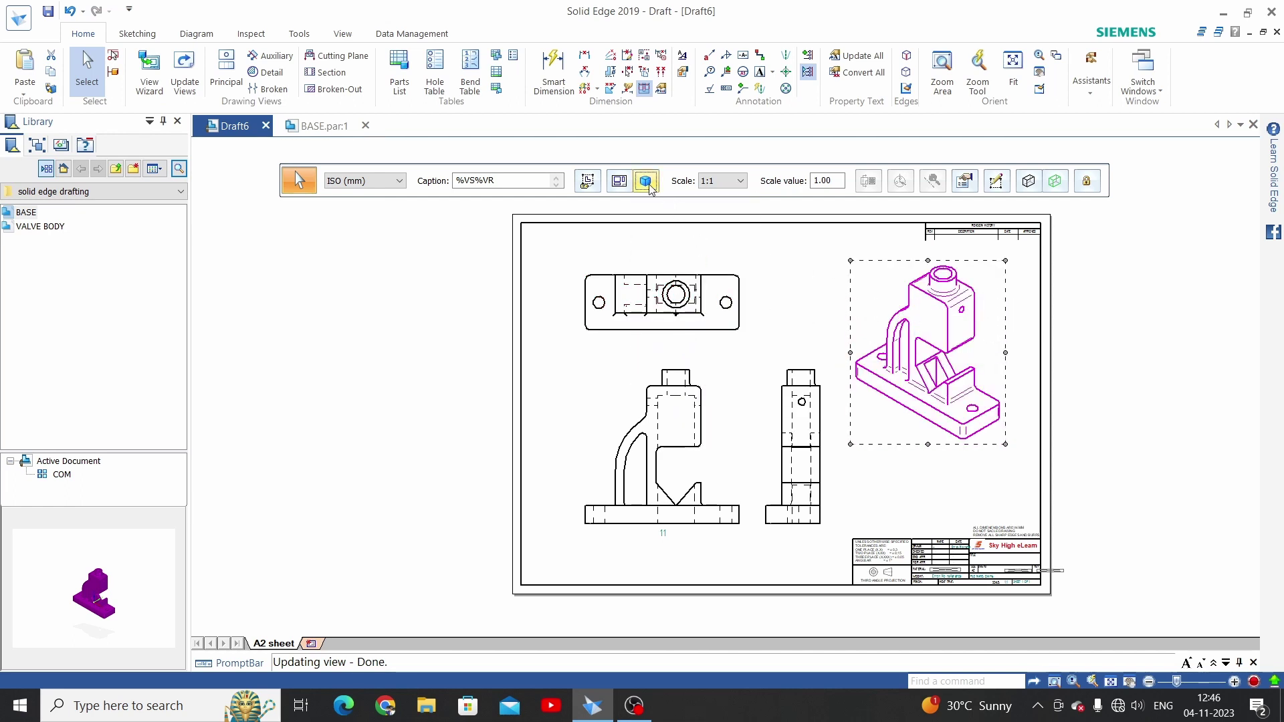
Step: Switch the pictorial view to a trimetric orientation
click(646, 181)
click(694, 354)
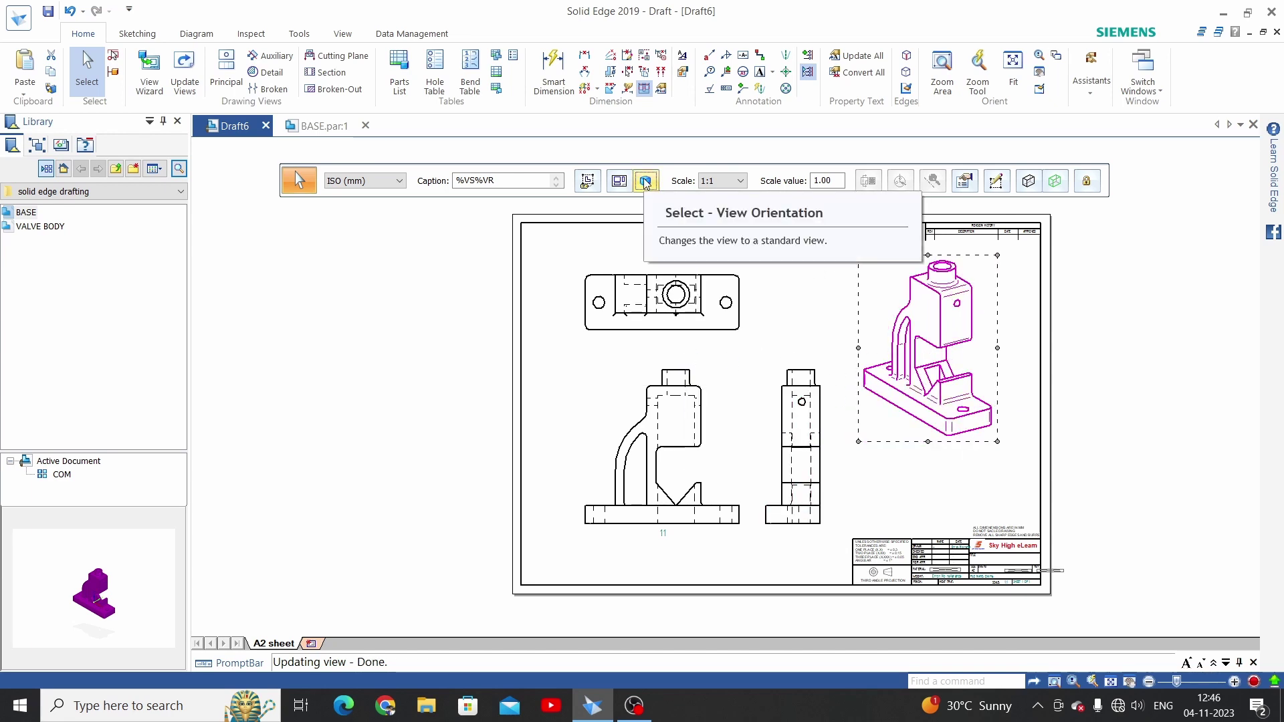
click(675, 414)
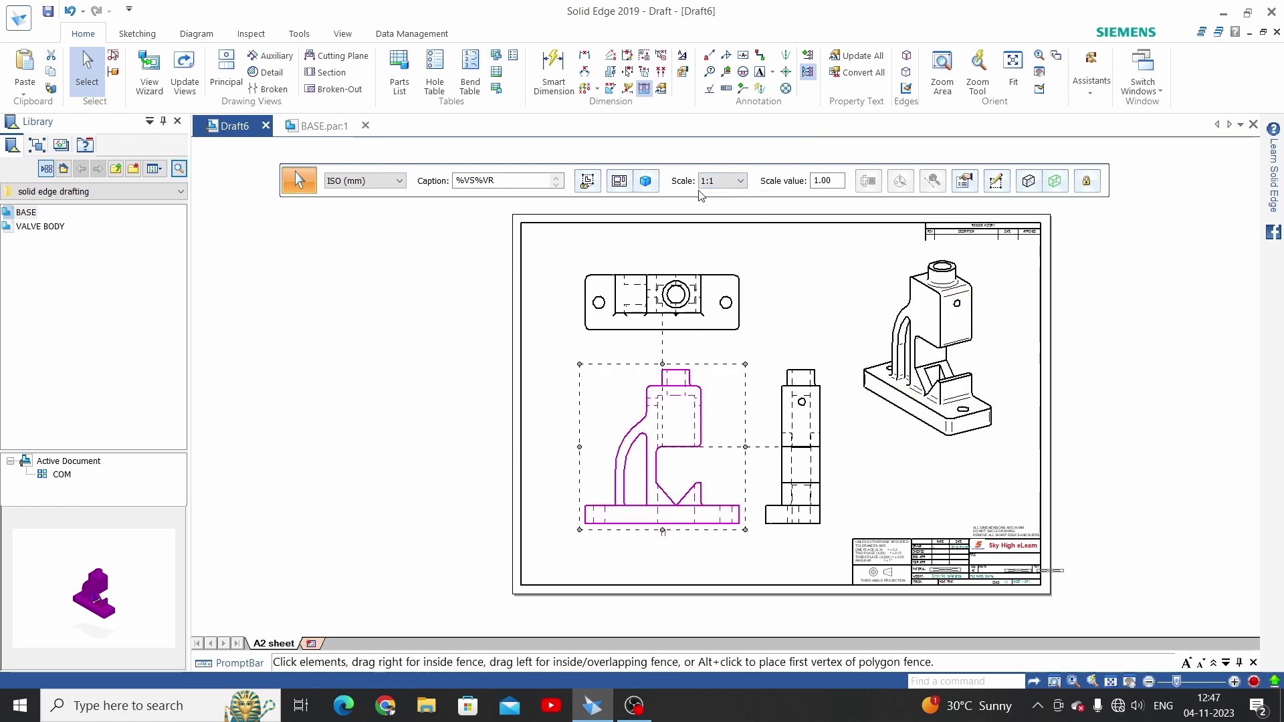
click(908, 305)
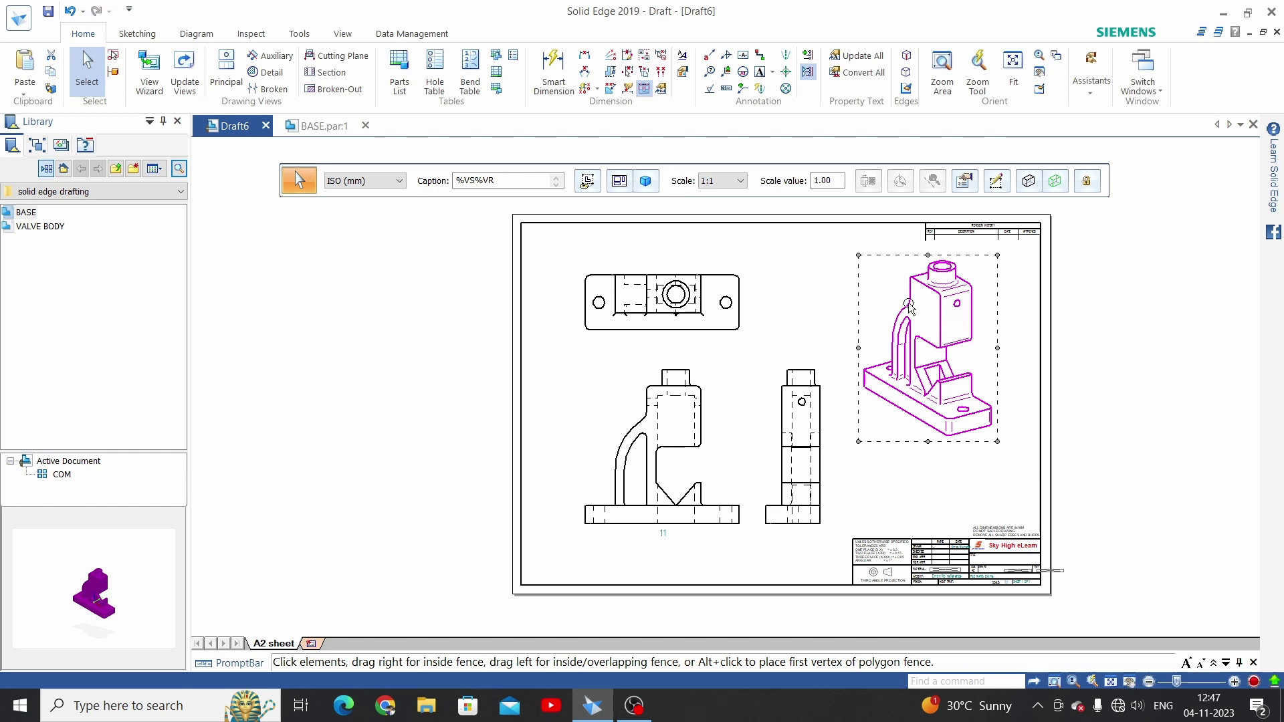
click(727, 180)
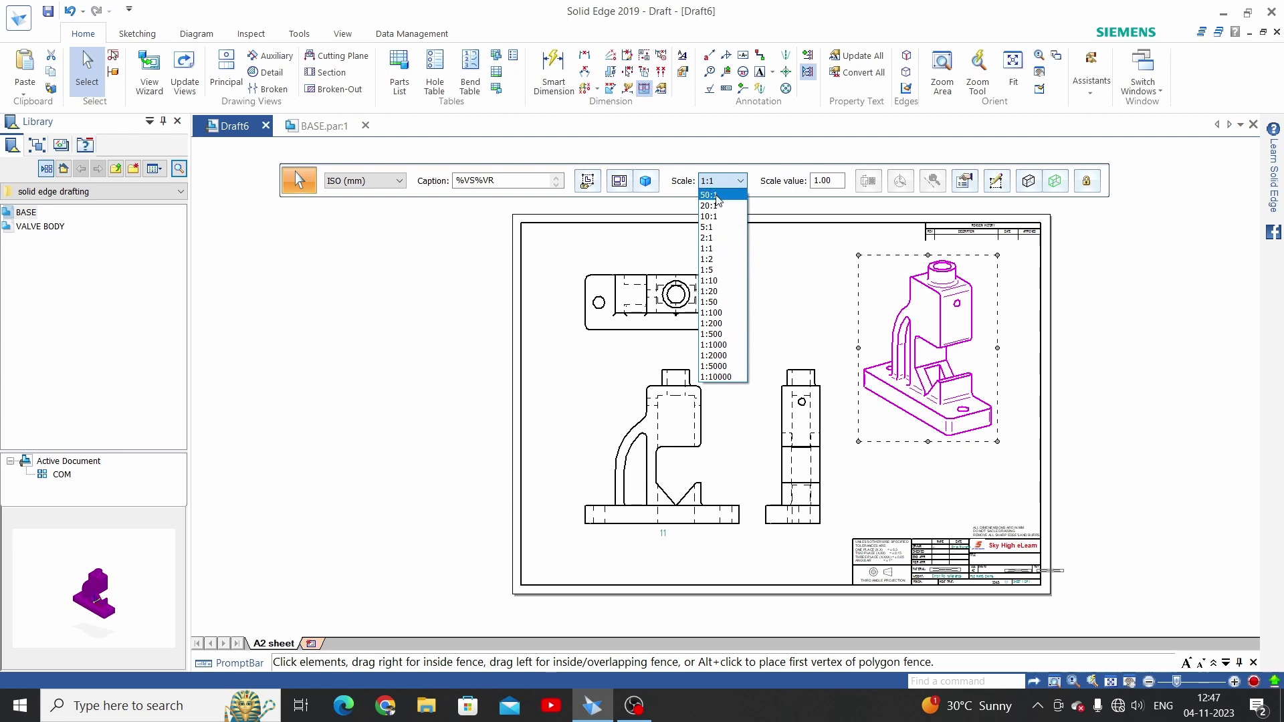
click(838, 185)
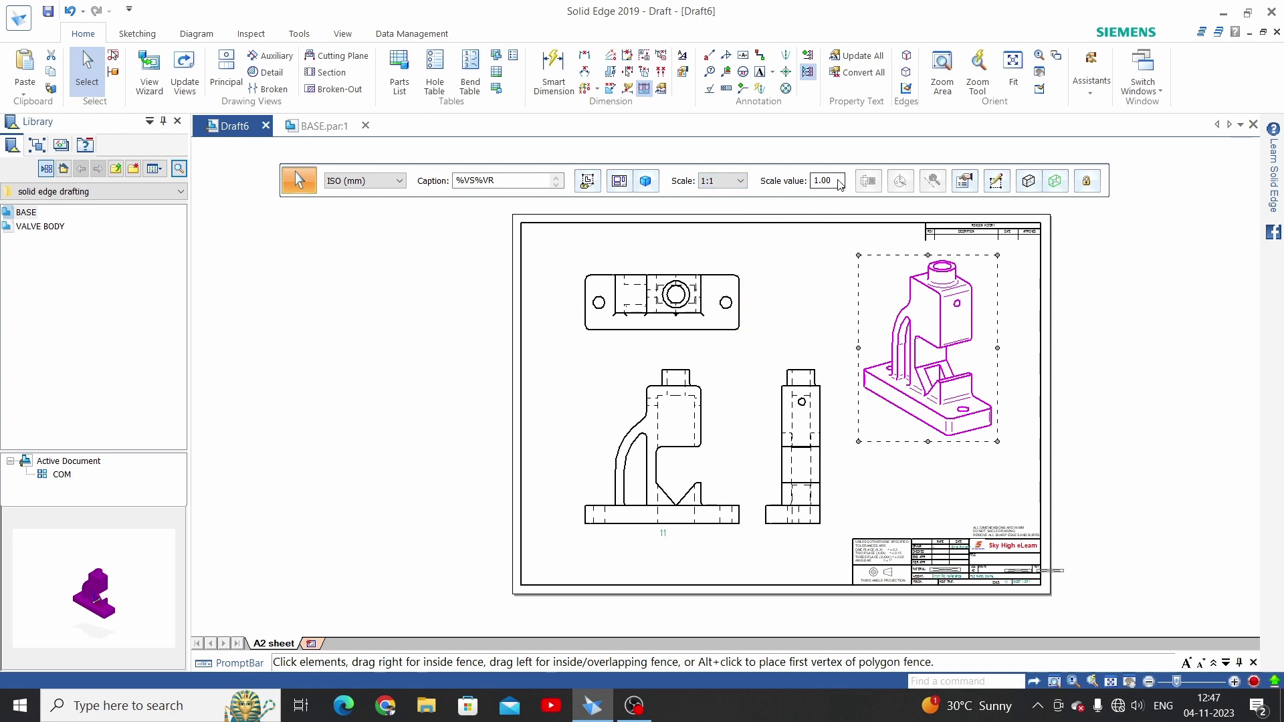
key(BackSpace)
key(BackSpace)
text(3)
key(Return)
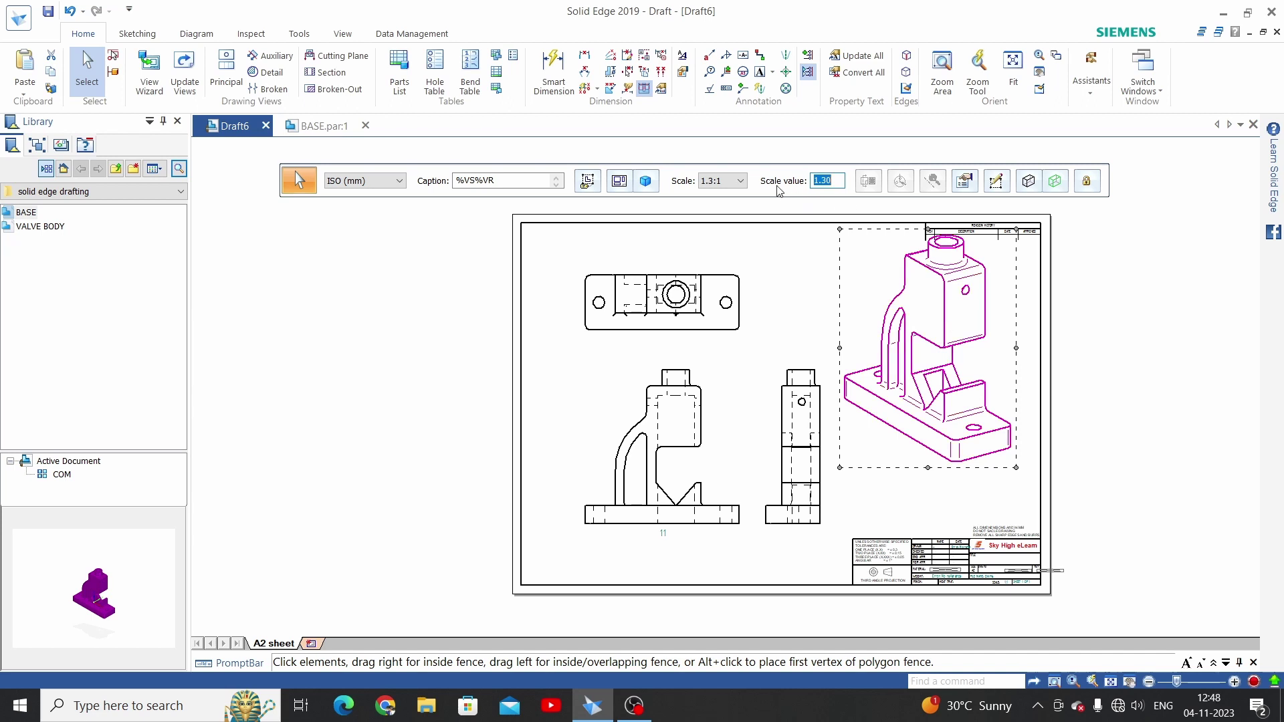
click(740, 182)
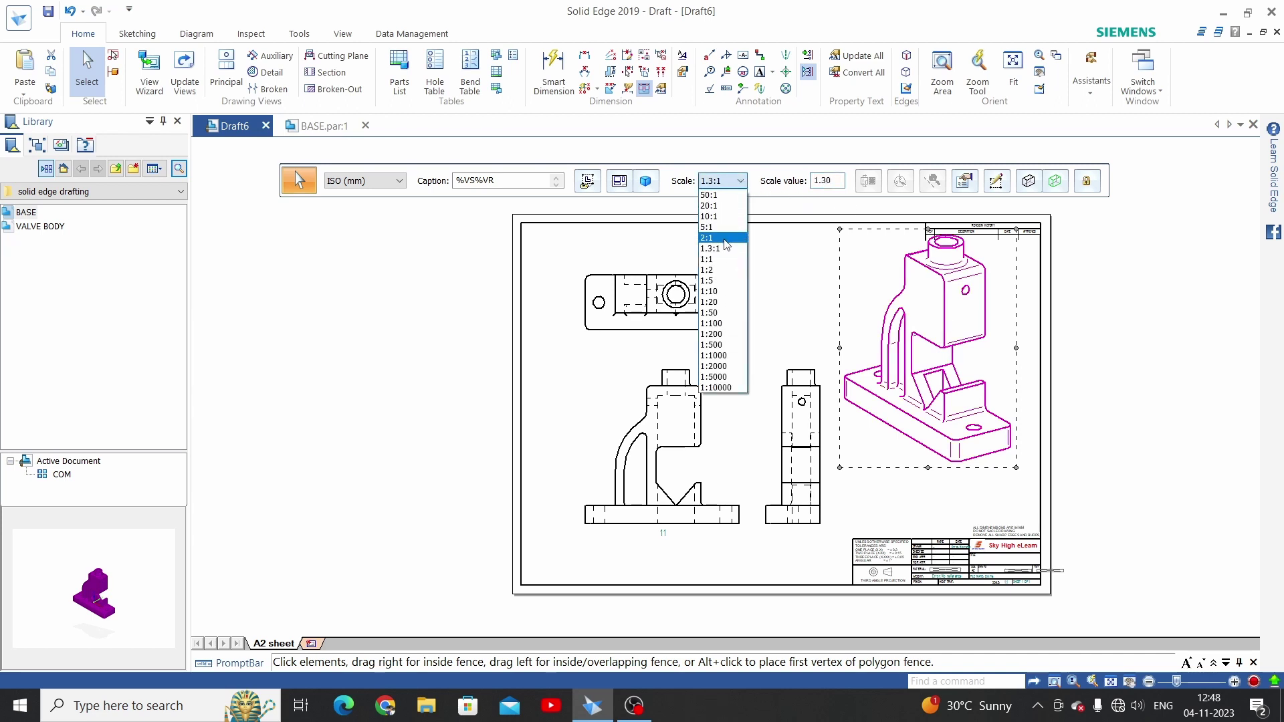
click(724, 238)
click(741, 181)
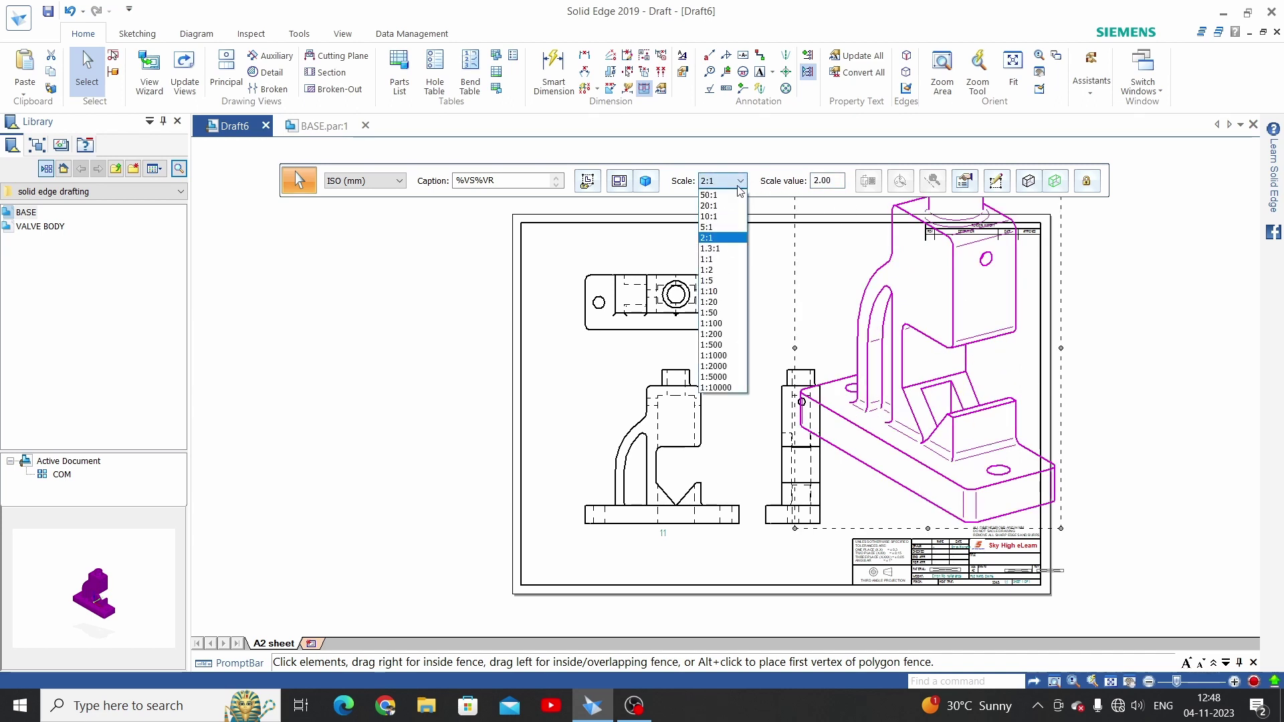
click(721, 262)
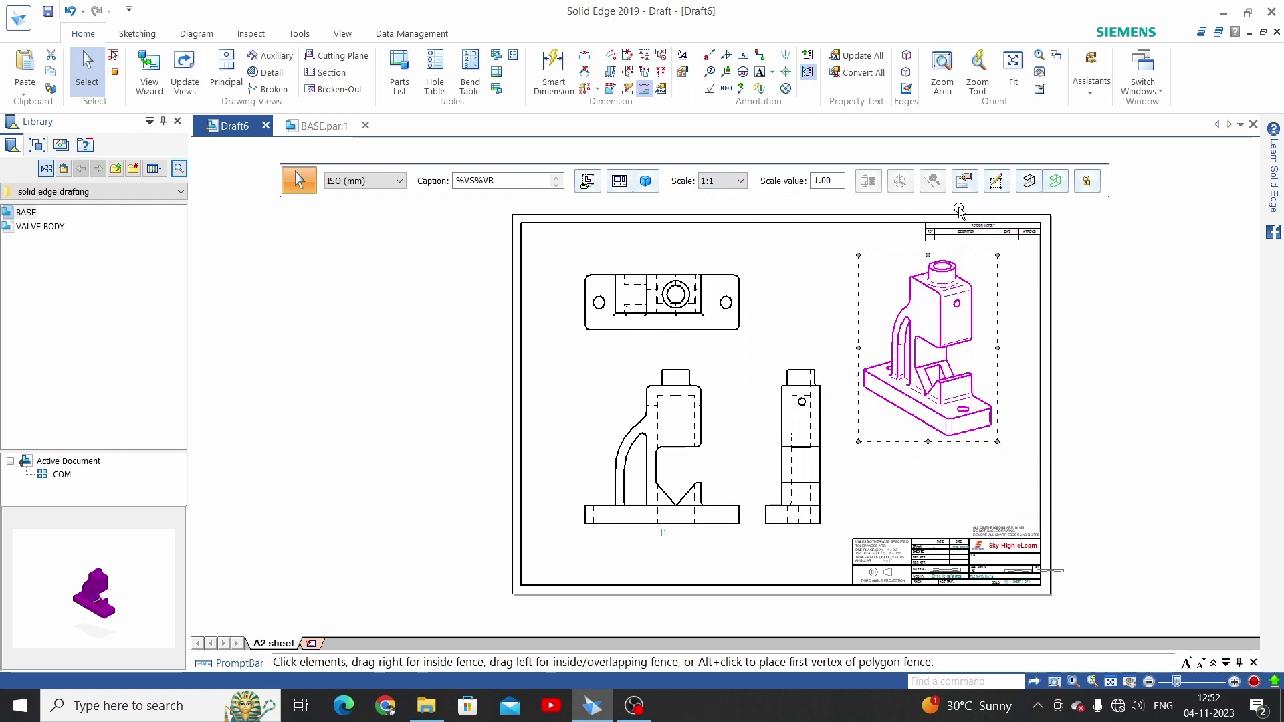
Step: Set the pictorial view's rotation angle to 45 degrees in its properties
click(964, 181)
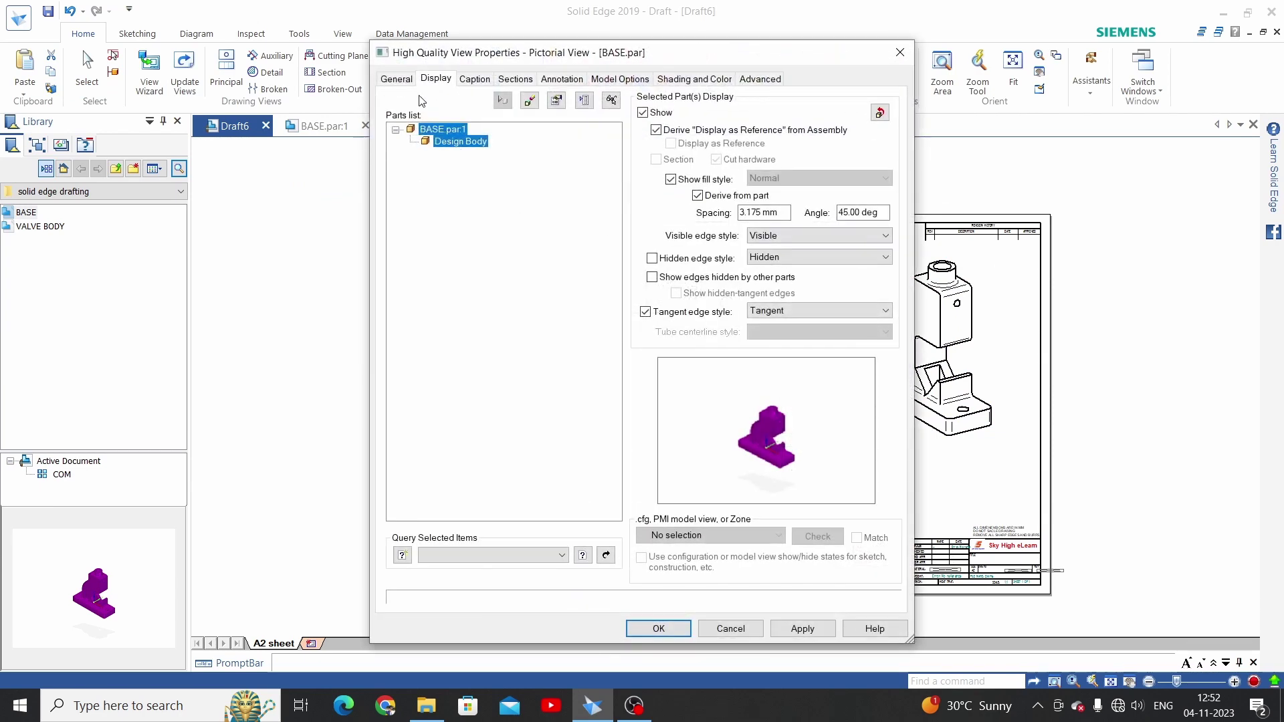
click(403, 79)
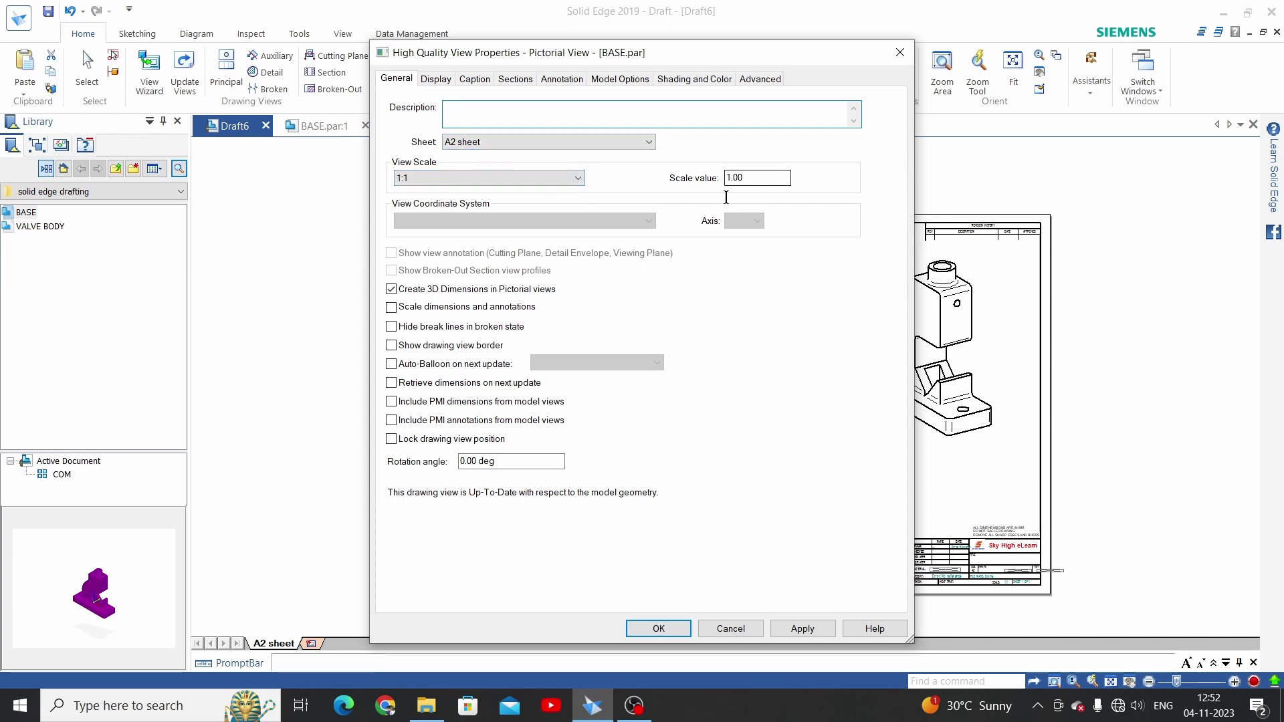
drag(509, 461, 466, 463)
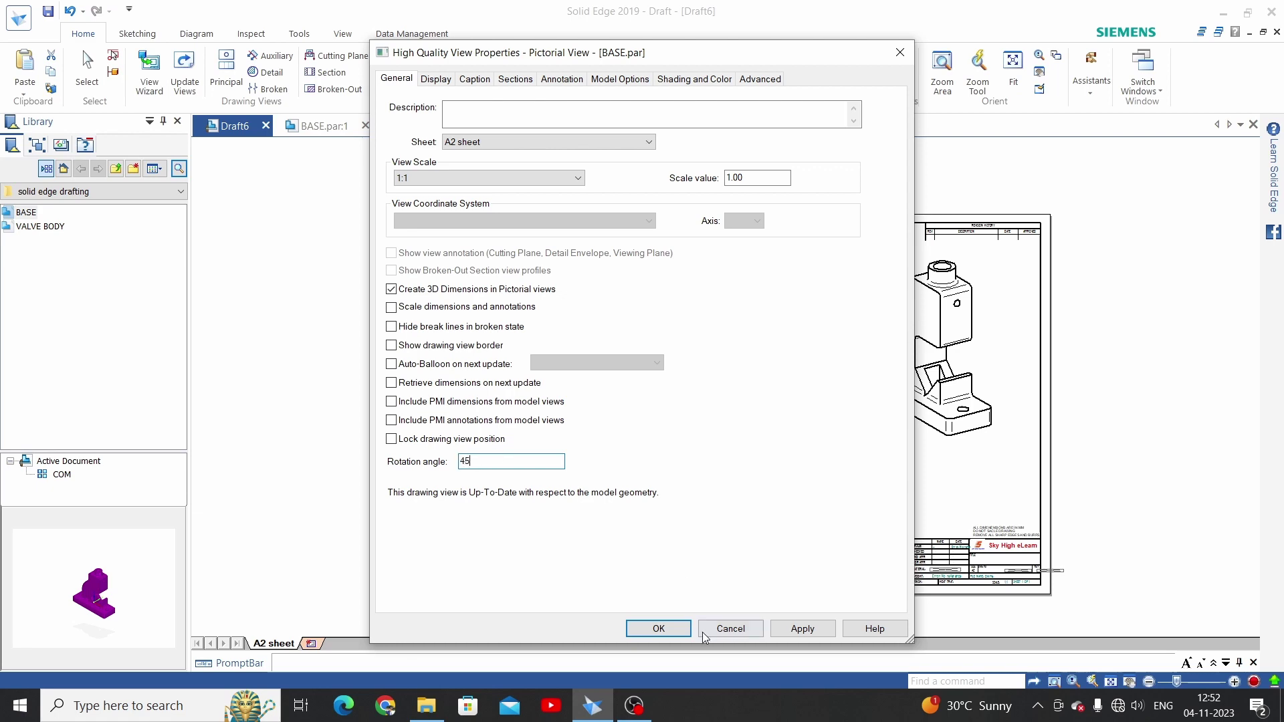
click(665, 632)
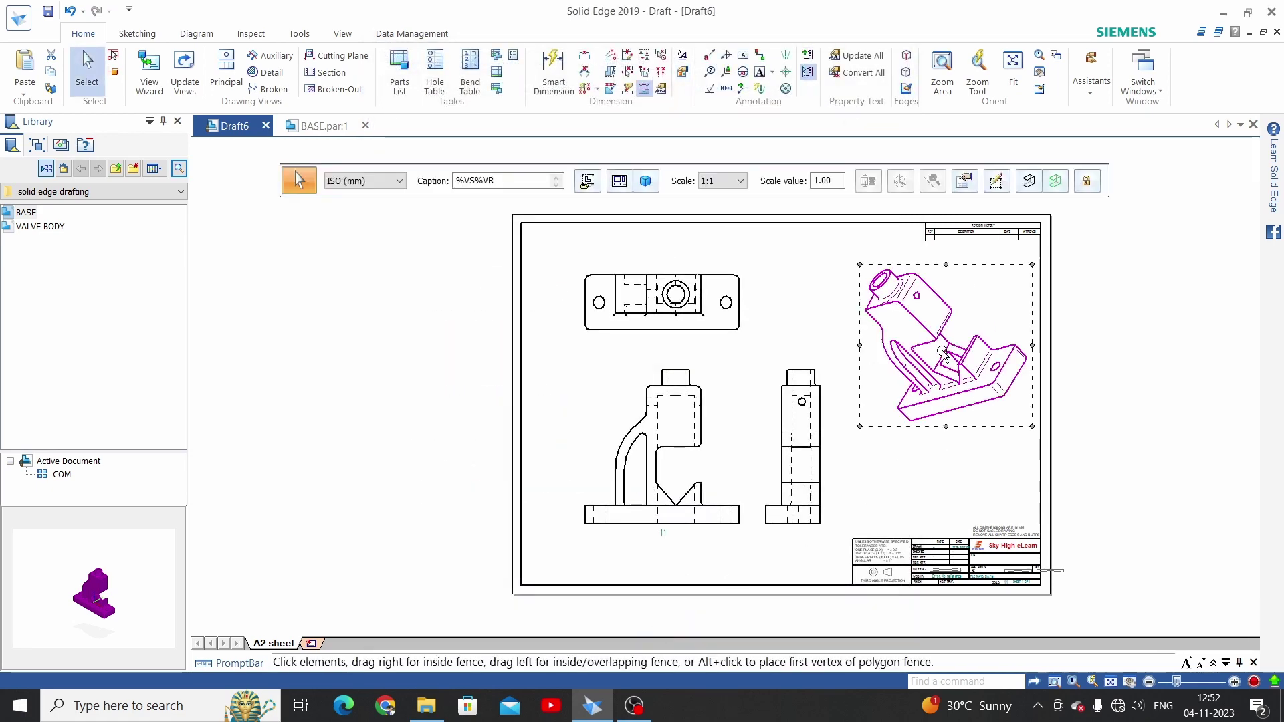
Step: Reset the pictorial view's rotation angle to 0 degrees
click(965, 181)
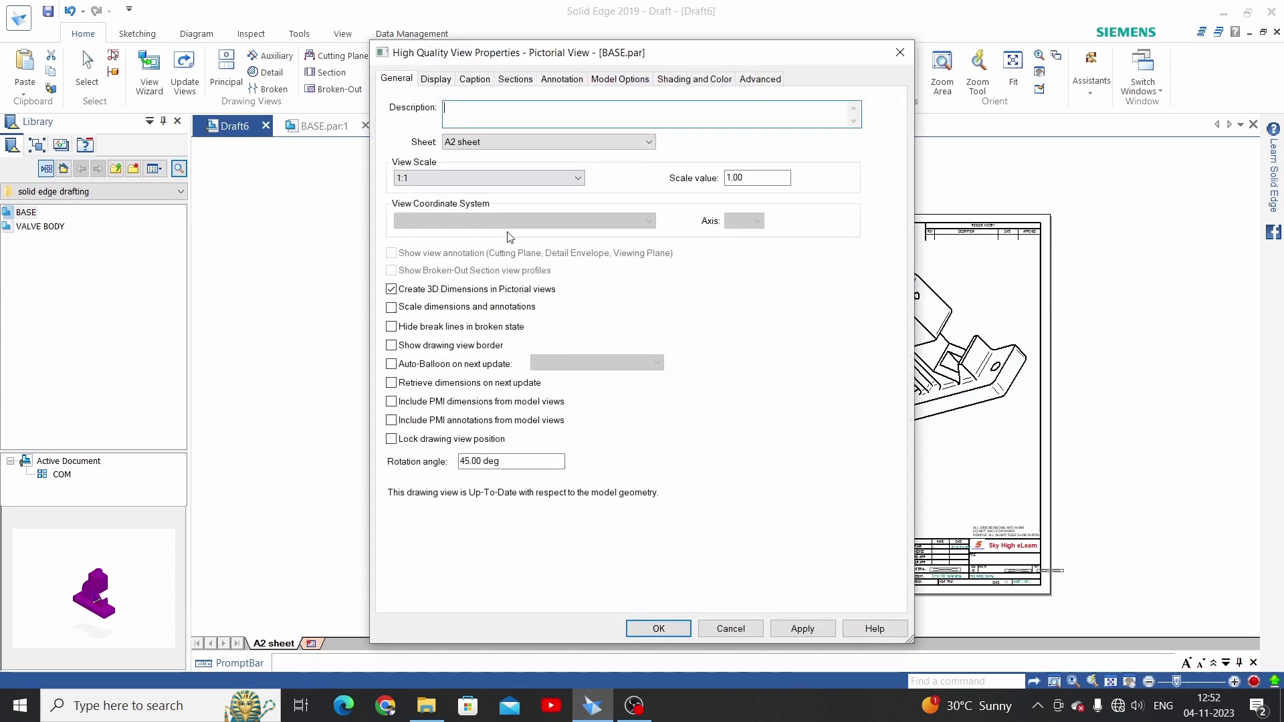
drag(507, 464, 461, 464)
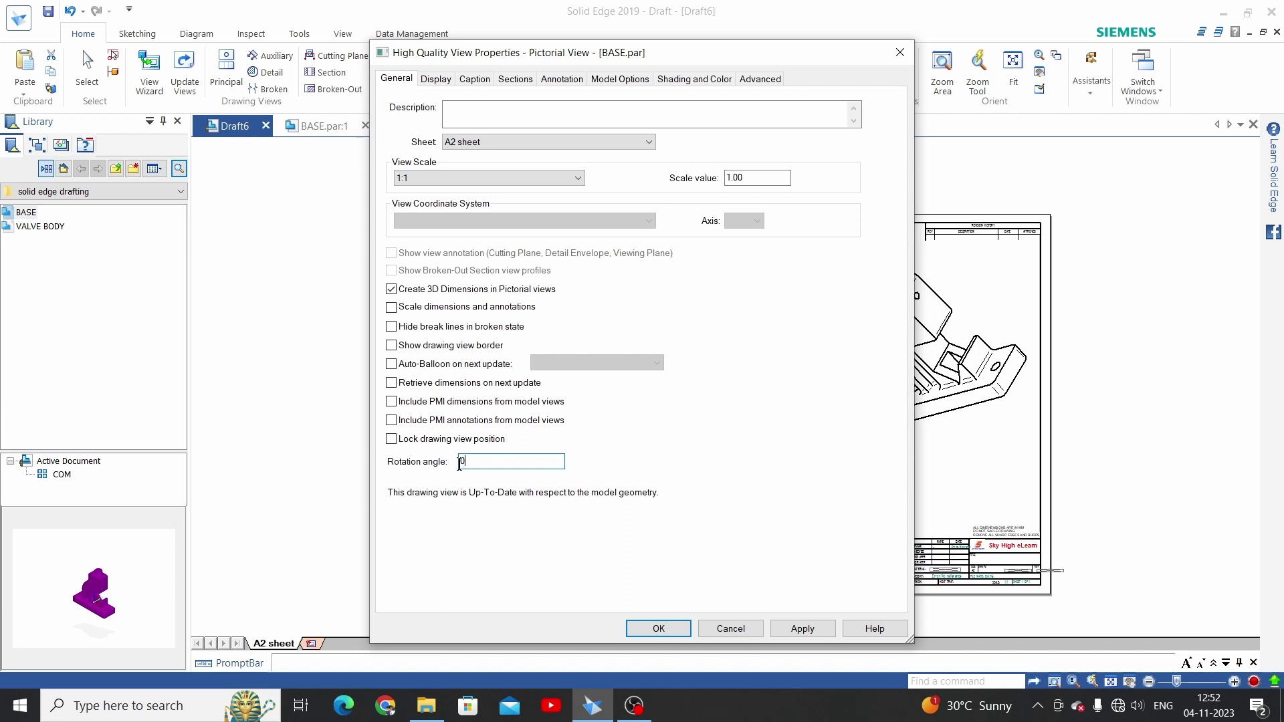
click(805, 631)
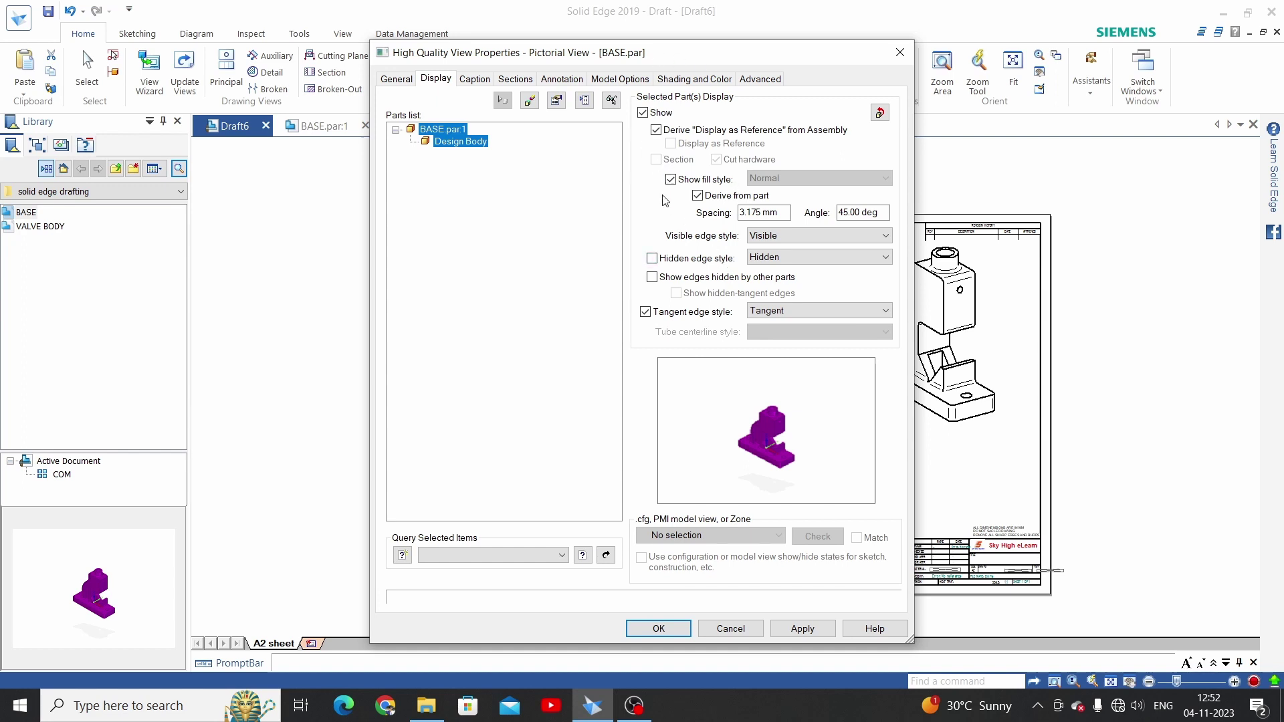
Step: Review the hidden and visible edge styles and browse the caption, annotation, model, shading and advanced settings
click(793, 259)
click(886, 257)
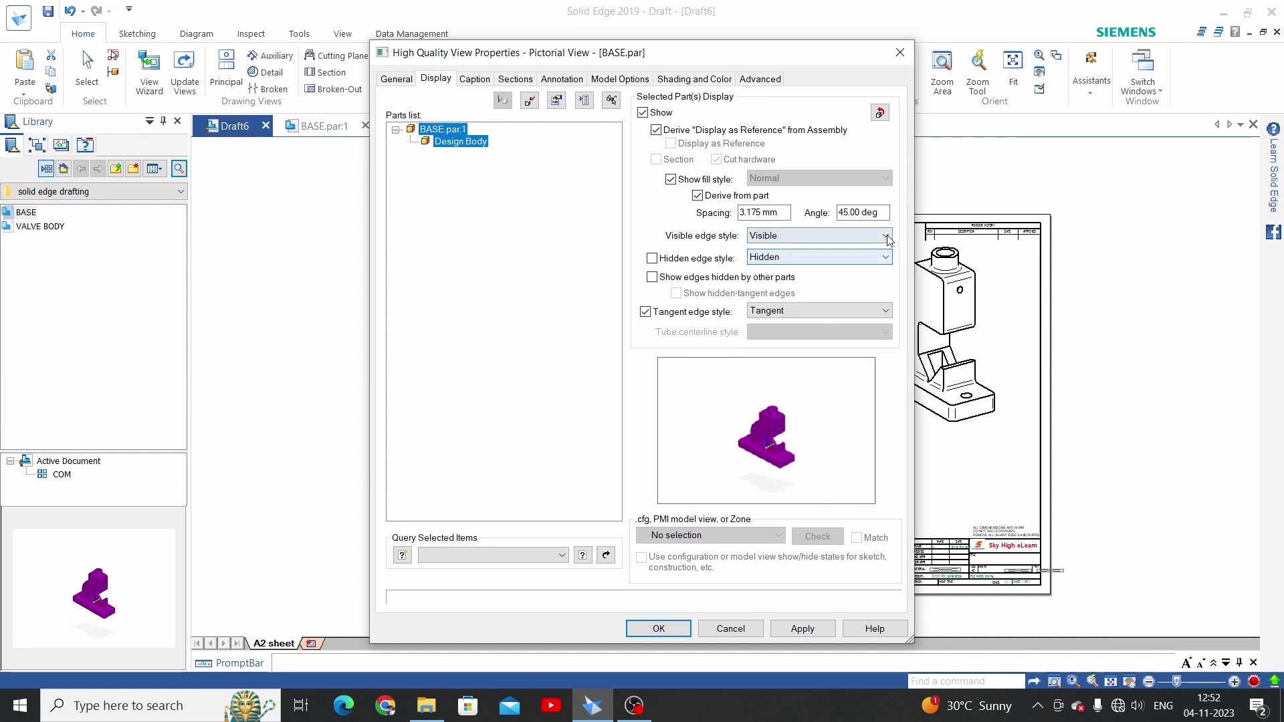
click(886, 236)
click(886, 236)
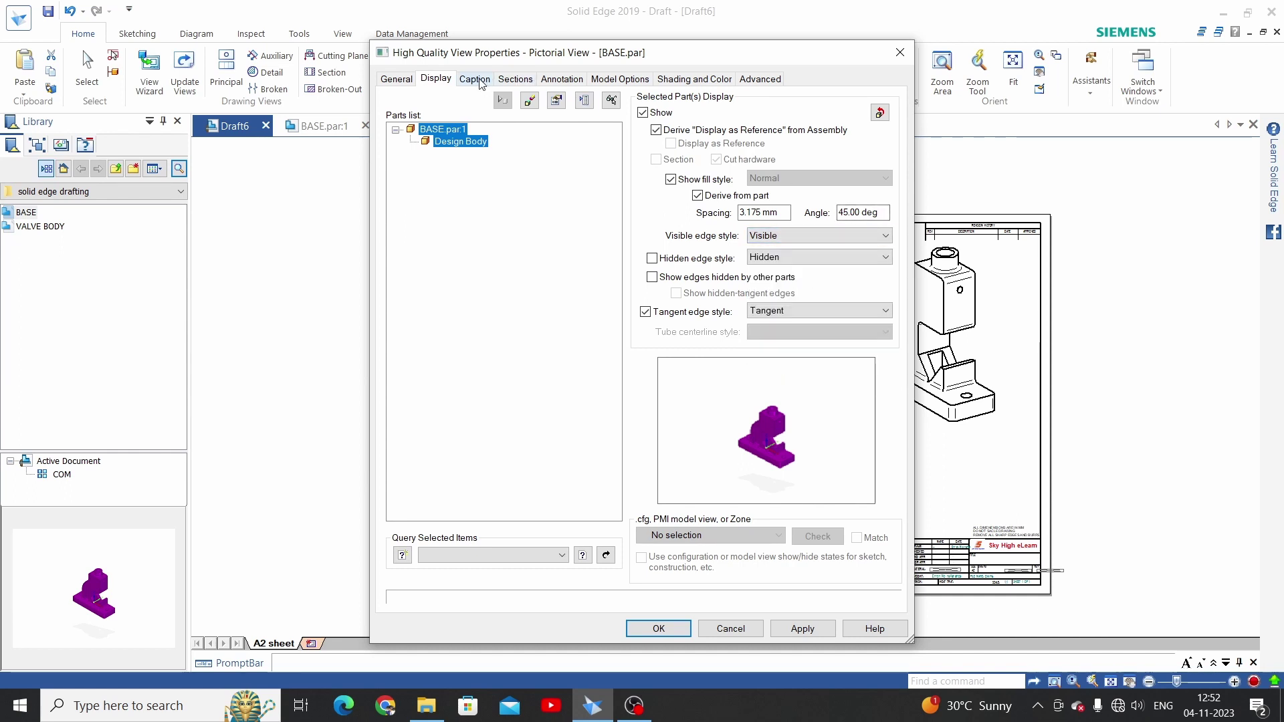
click(515, 79)
click(562, 79)
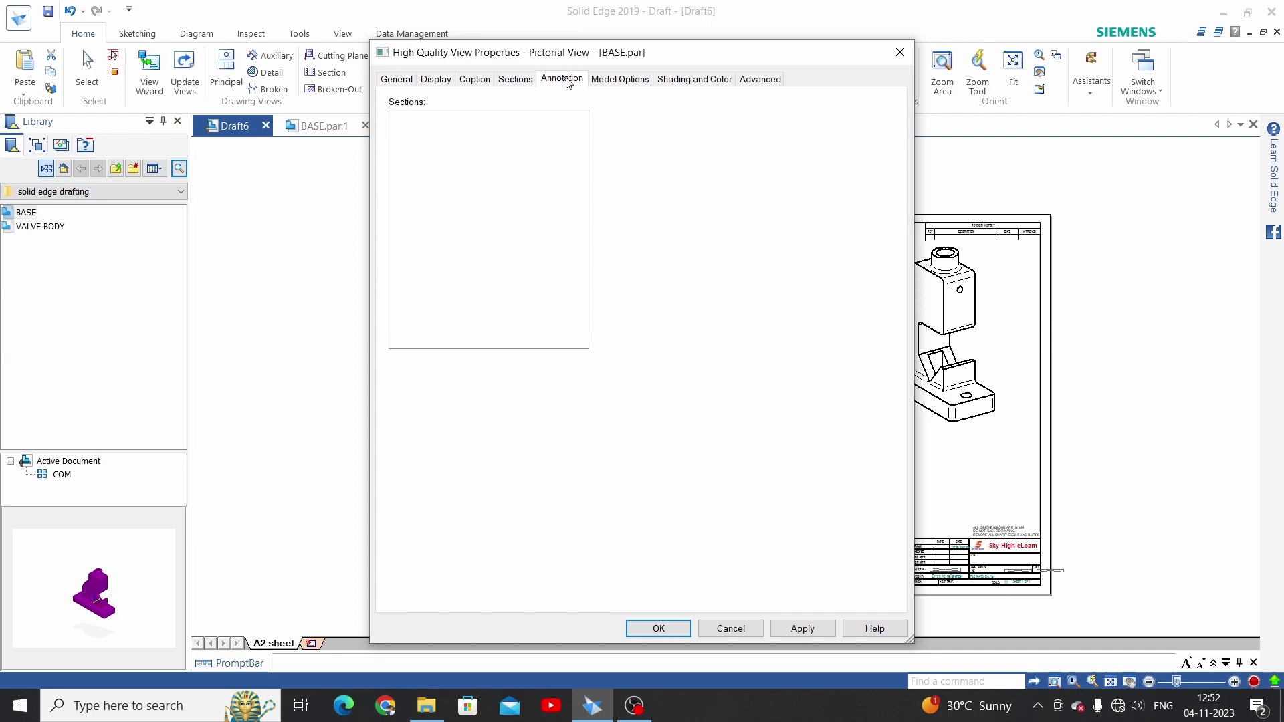
click(616, 80)
click(694, 79)
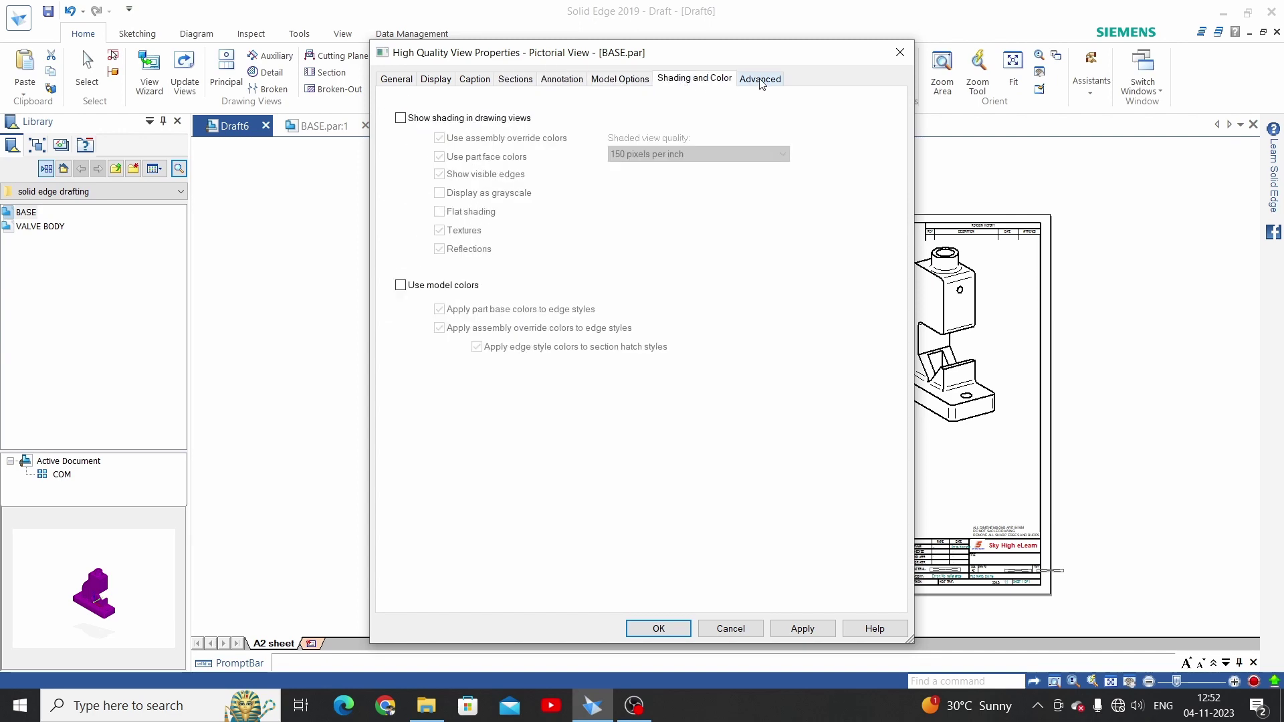
click(760, 80)
click(692, 80)
click(605, 80)
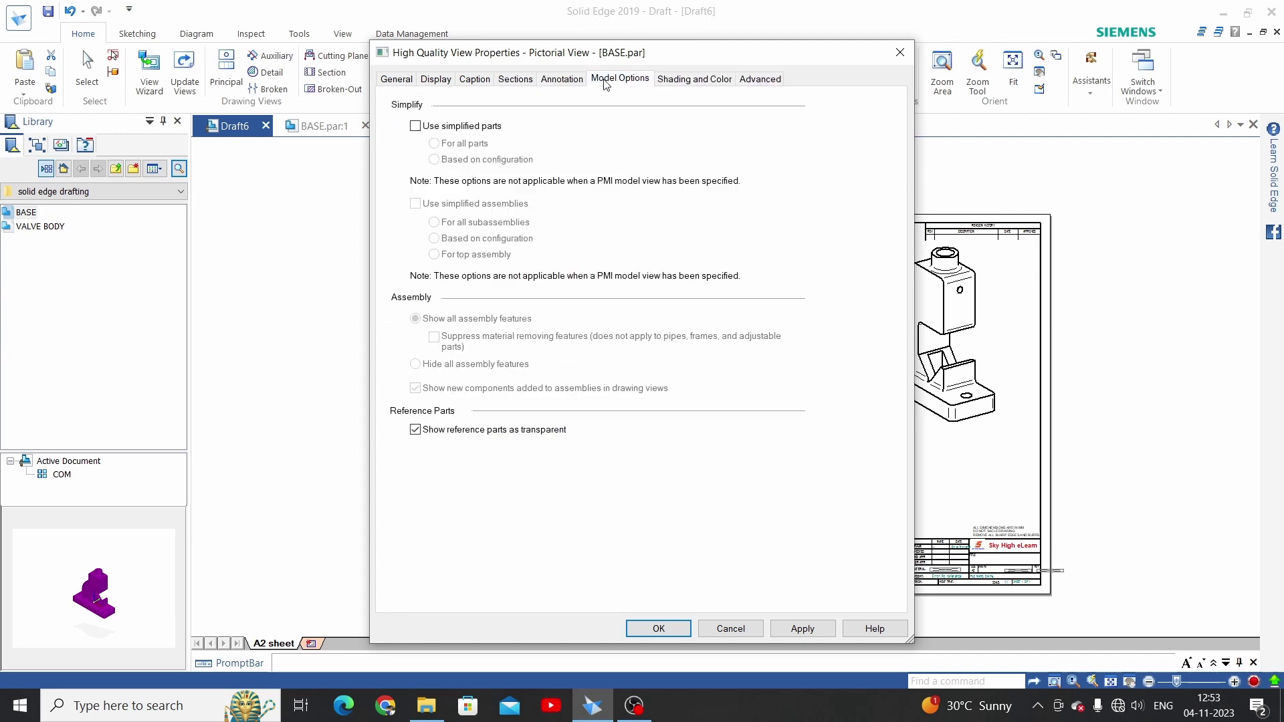
click(397, 80)
click(658, 629)
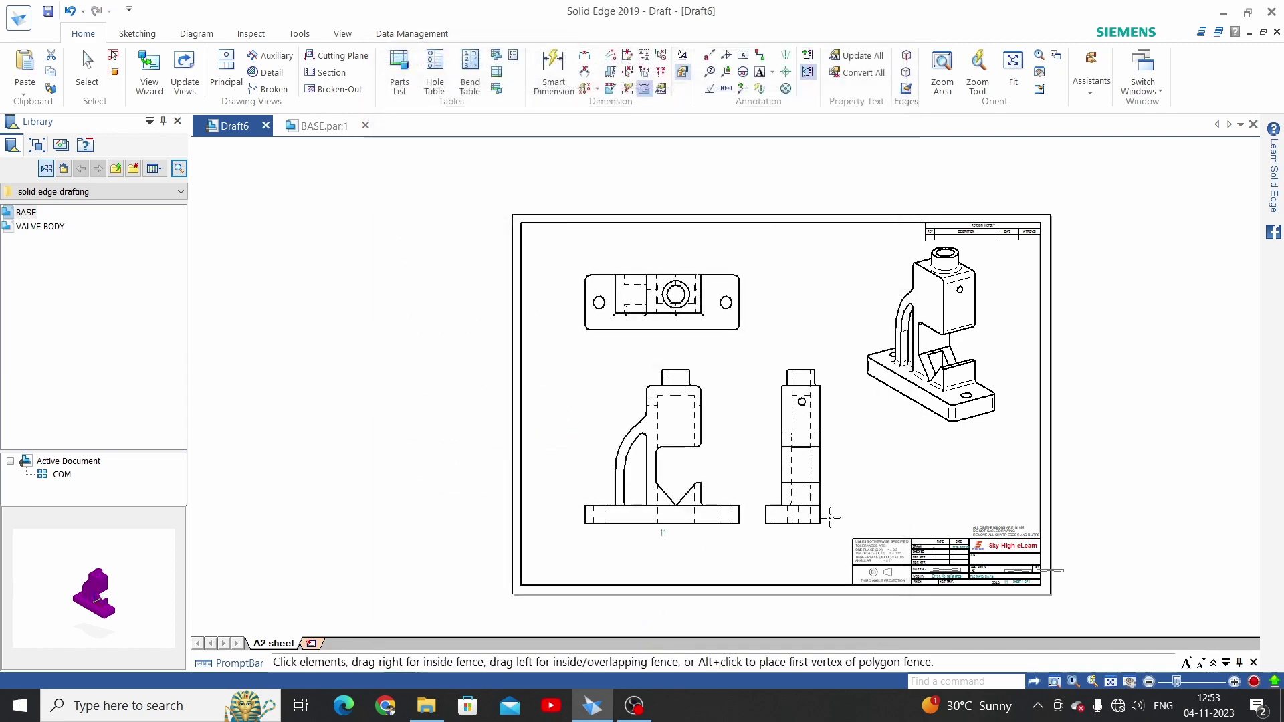
scroll(801, 317, up, 1)
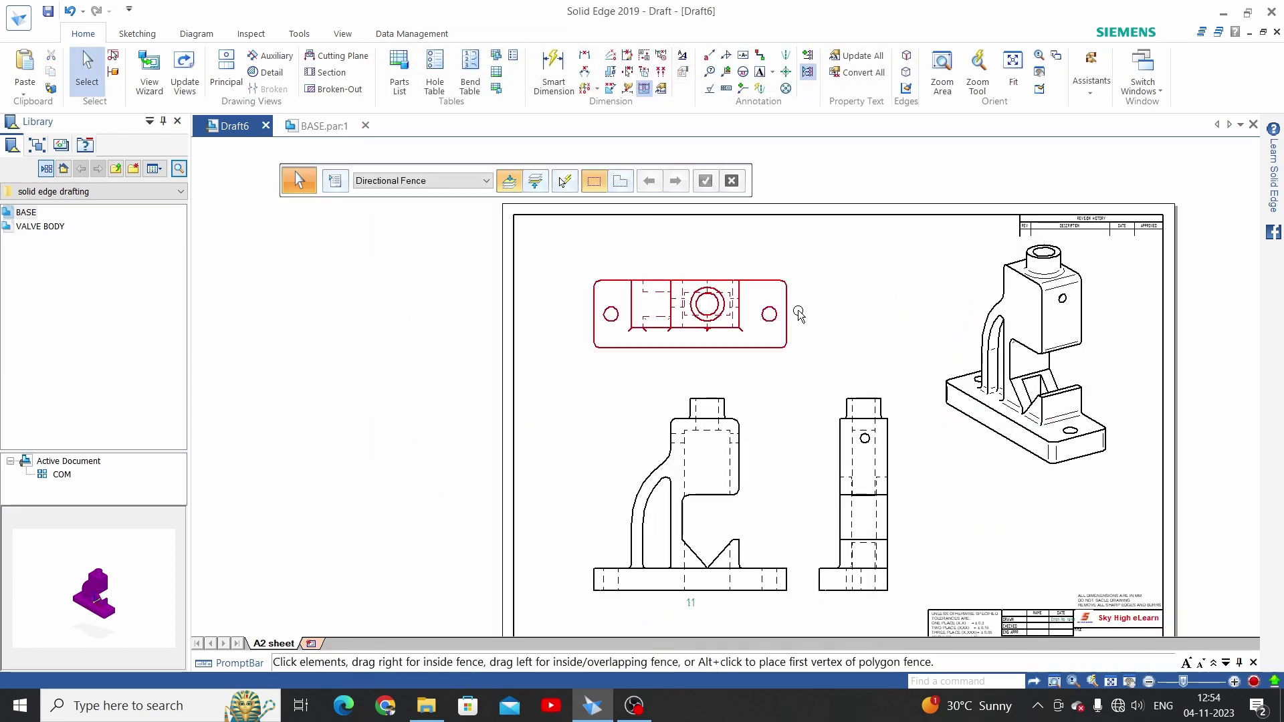
key(Escape)
click(807, 309)
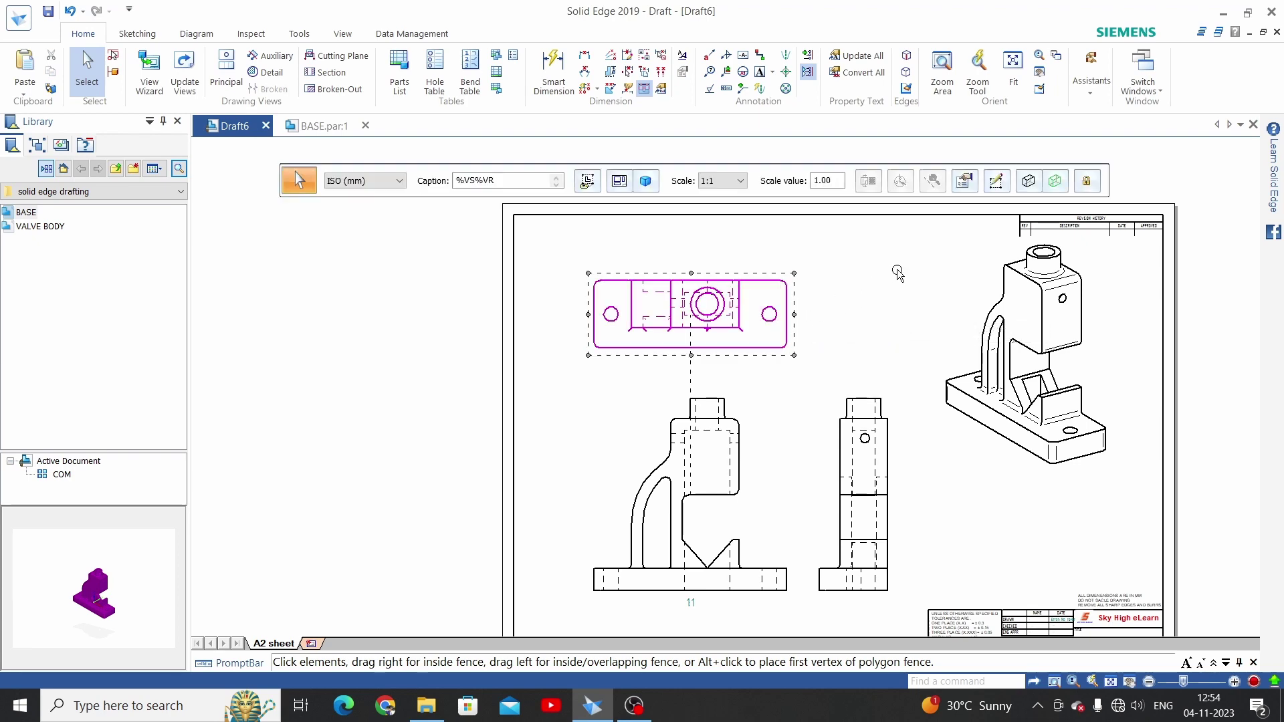
click(997, 182)
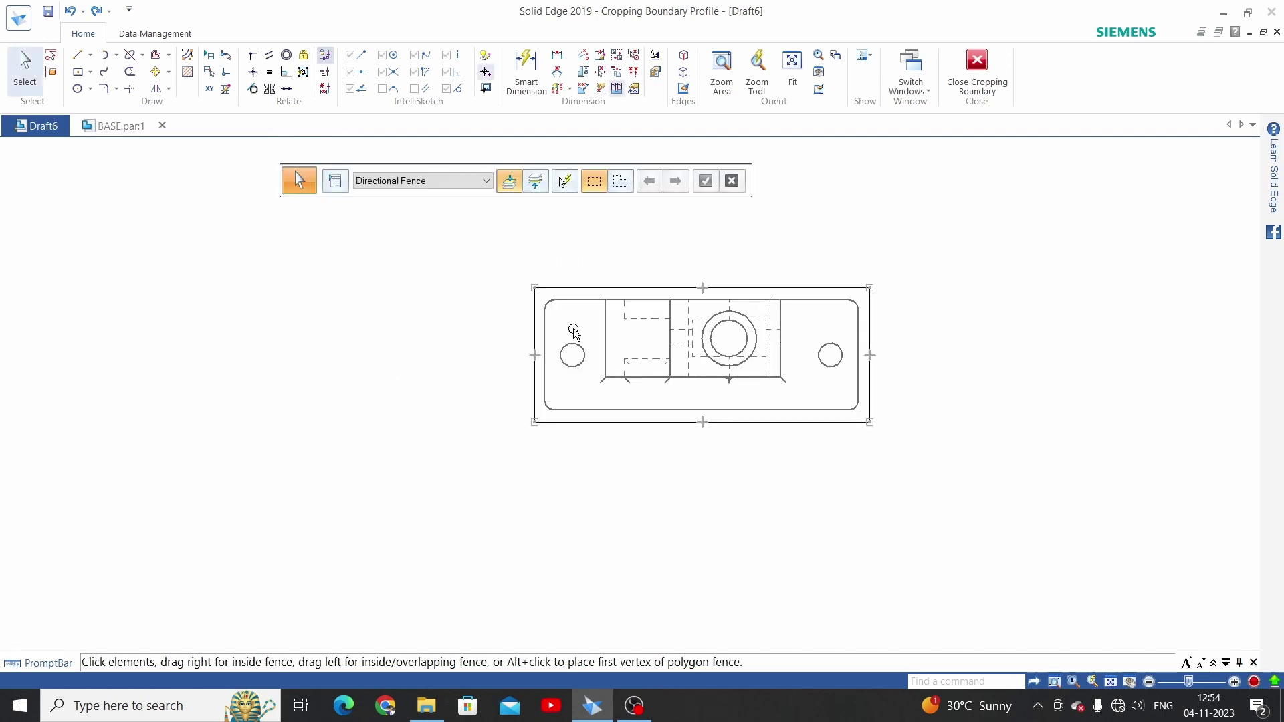
scroll(535, 392, up, 1)
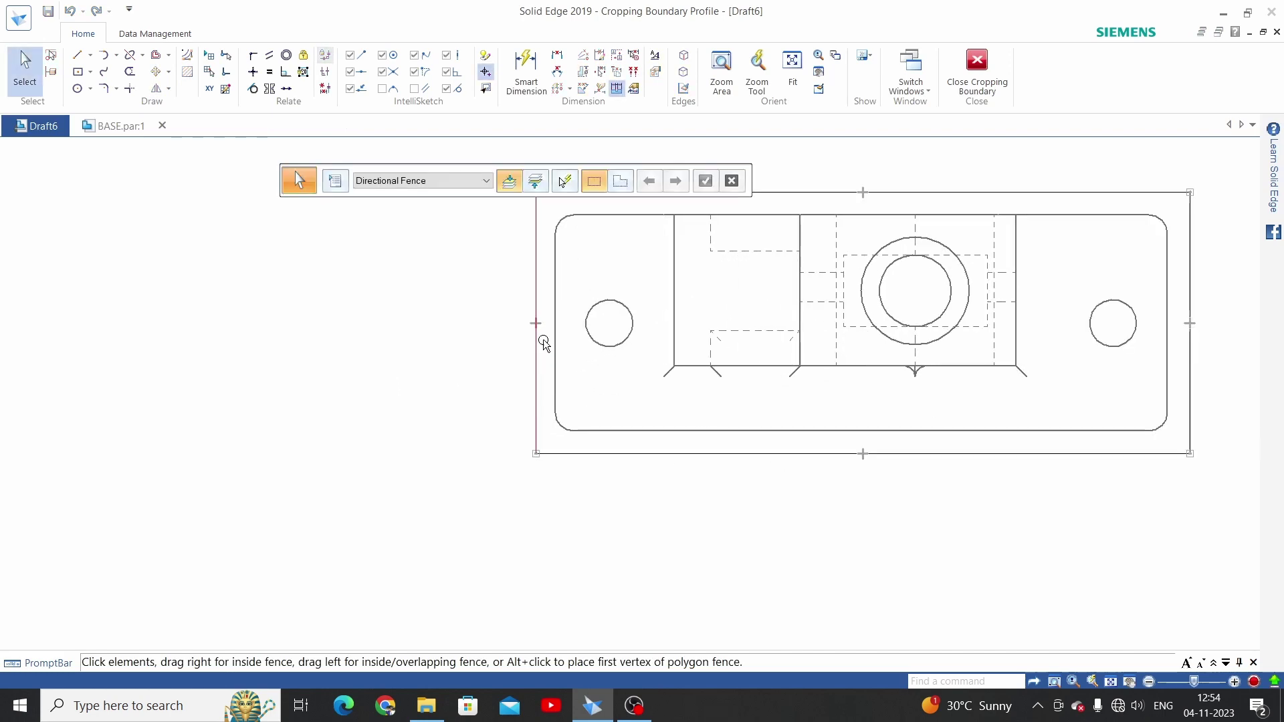
click(535, 298)
drag(637, 305, 651, 301)
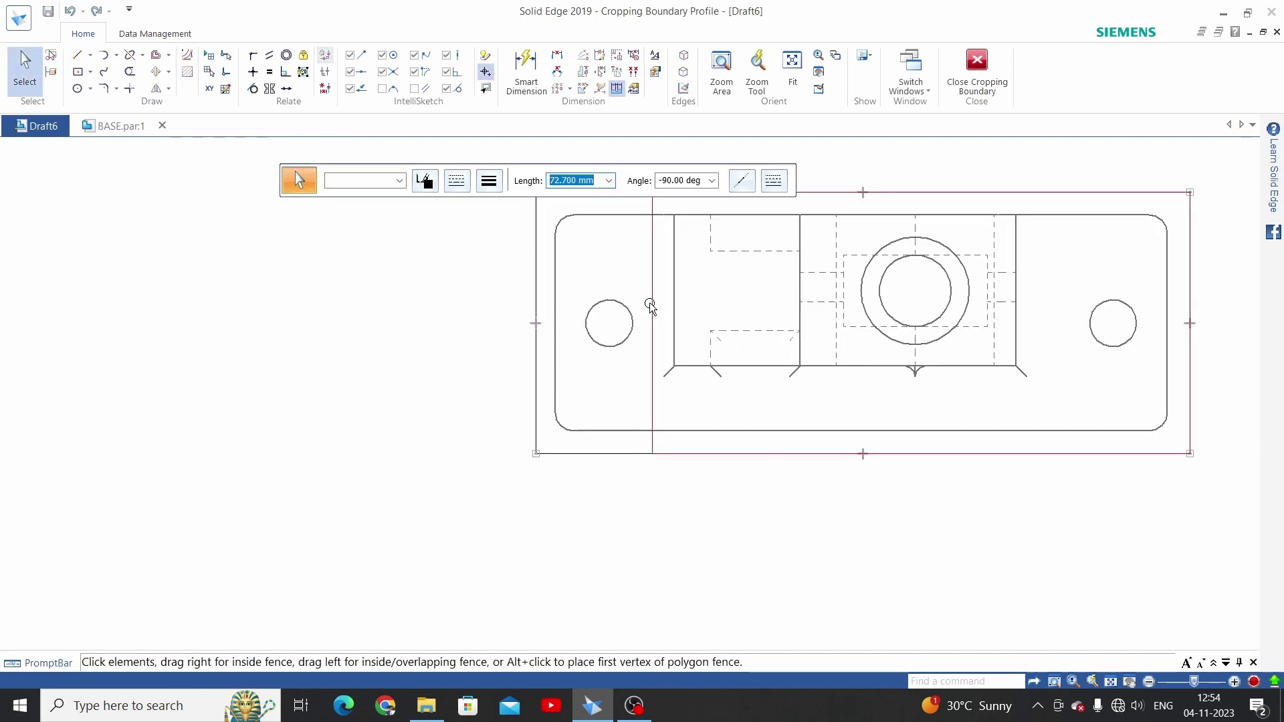
scroll(613, 424, down, 2)
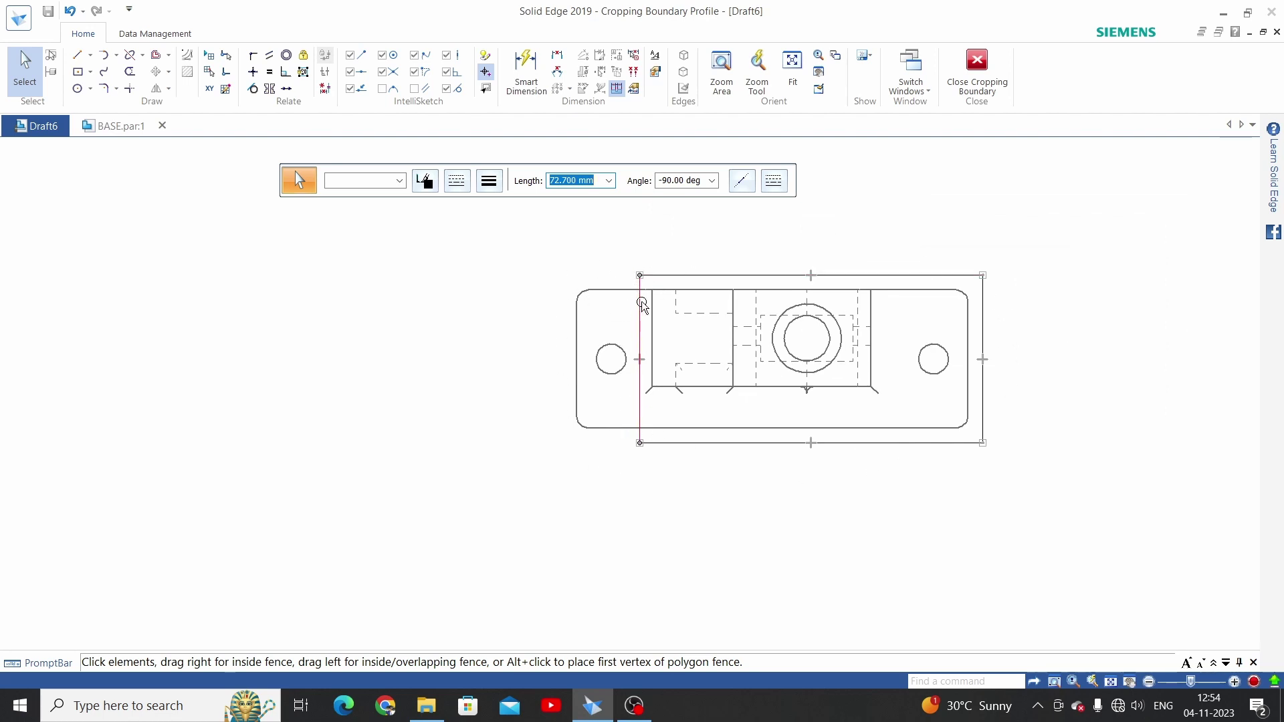
click(976, 65)
scroll(644, 312, up, 2)
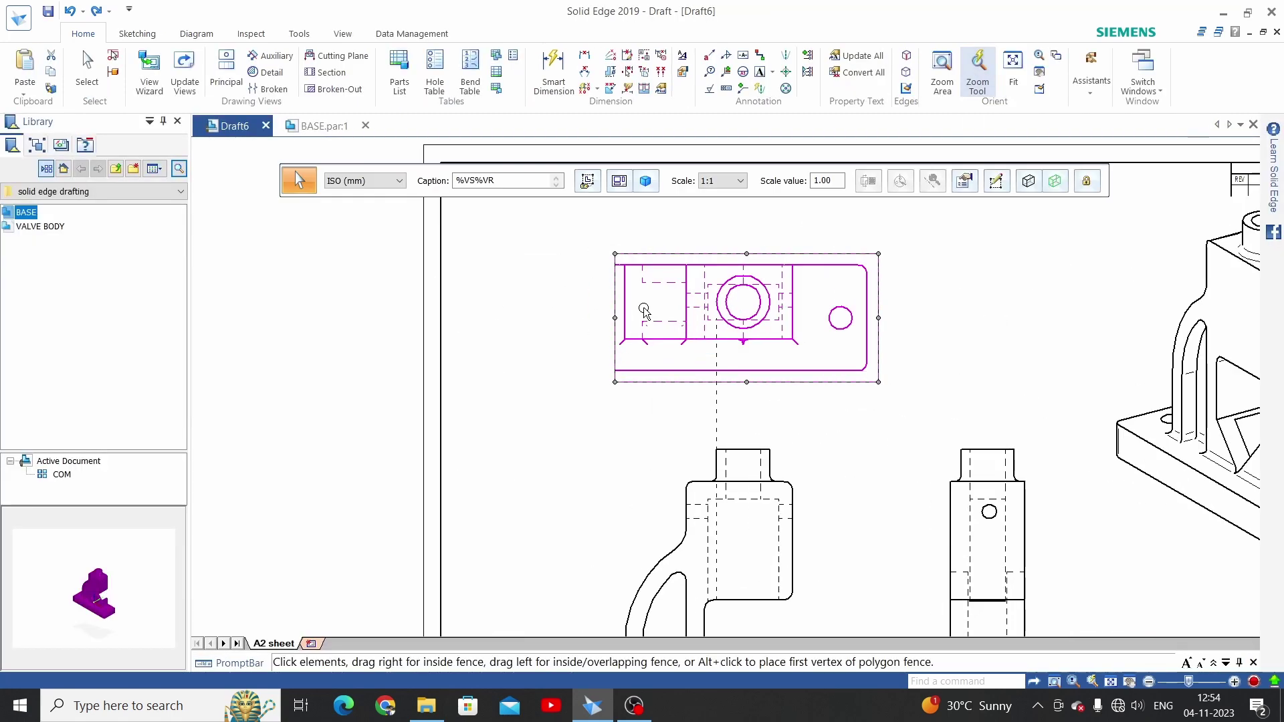
scroll(614, 325, up, 2)
scroll(615, 331, down, 2)
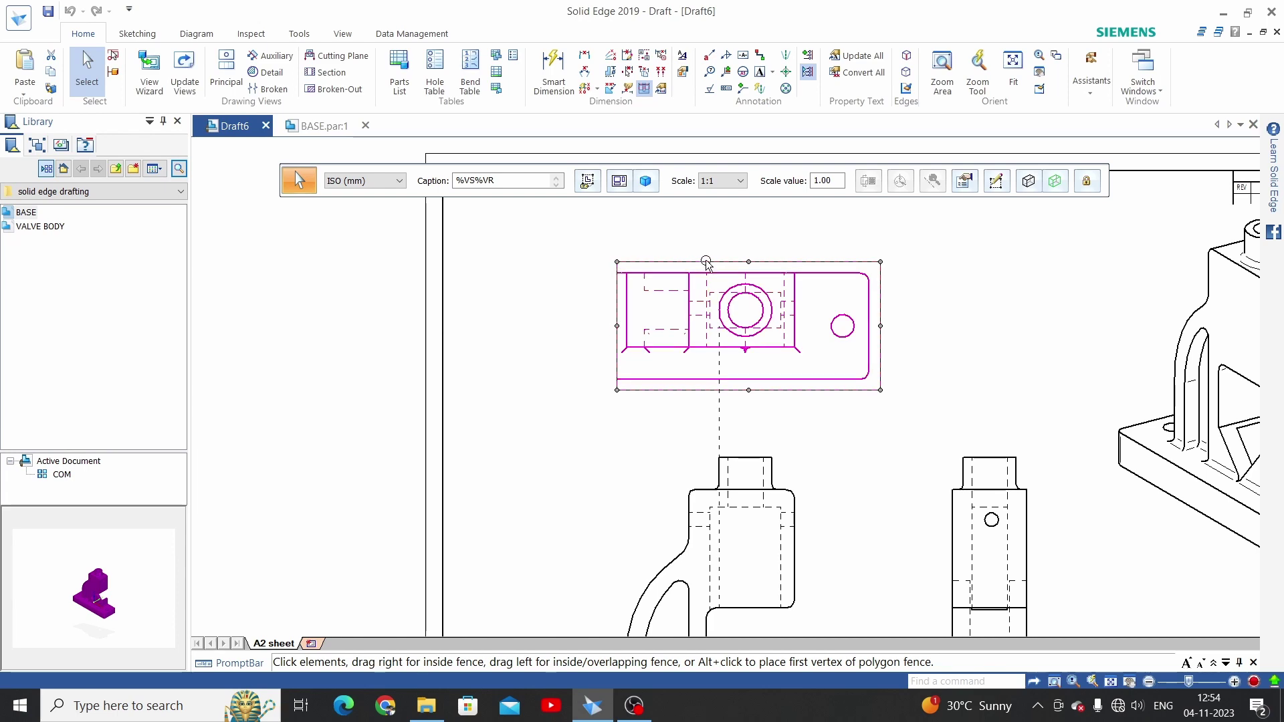
click(999, 181)
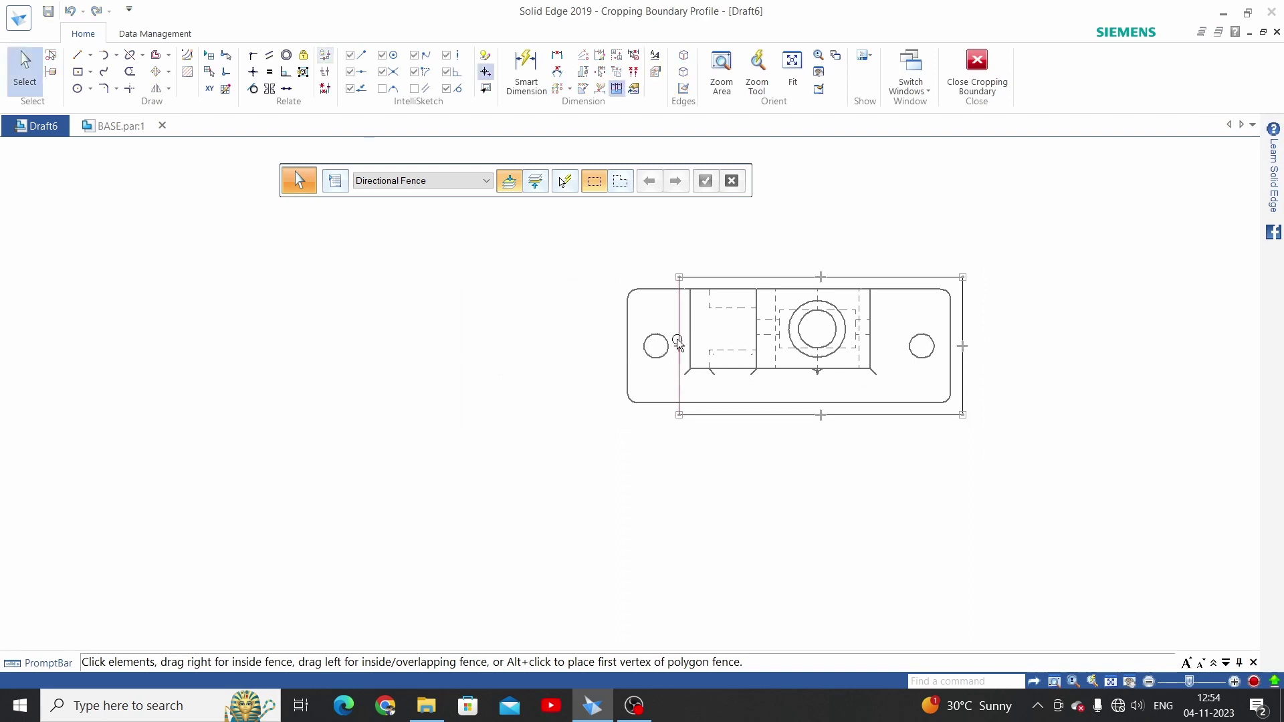
drag(679, 329, 605, 327)
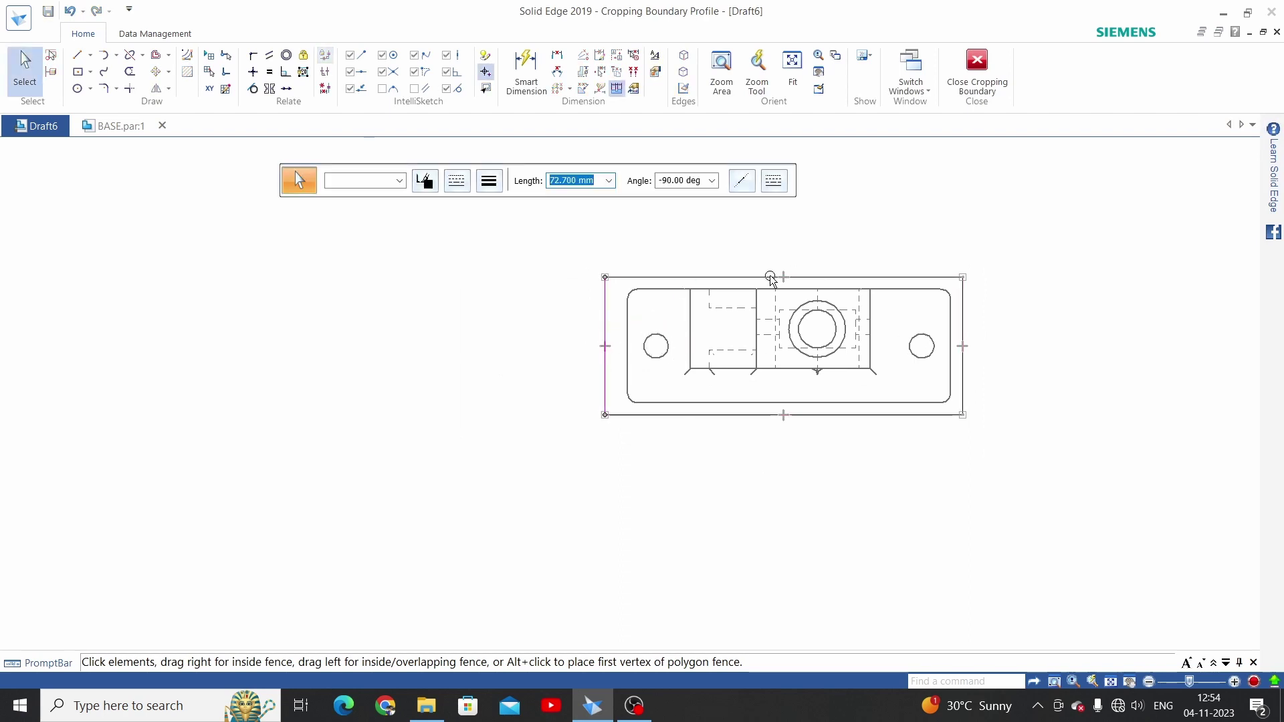
click(976, 61)
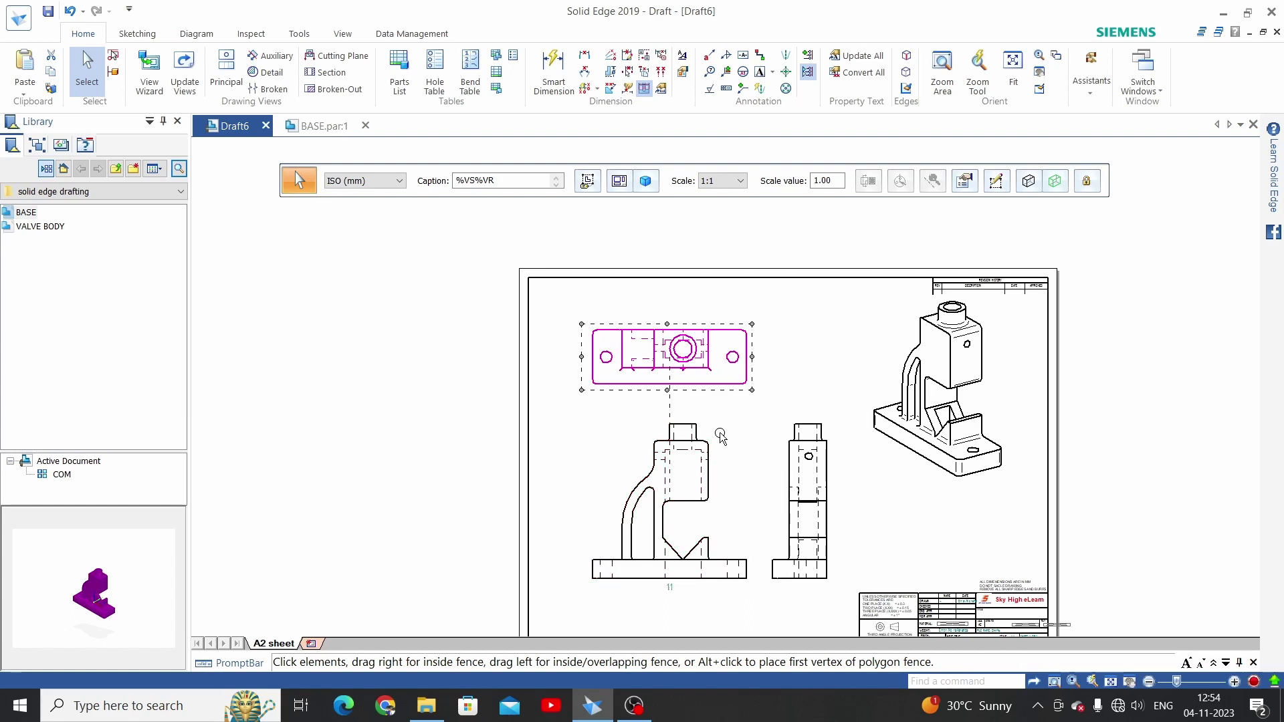
Step: Shade the front view with edges and update the views
click(722, 440)
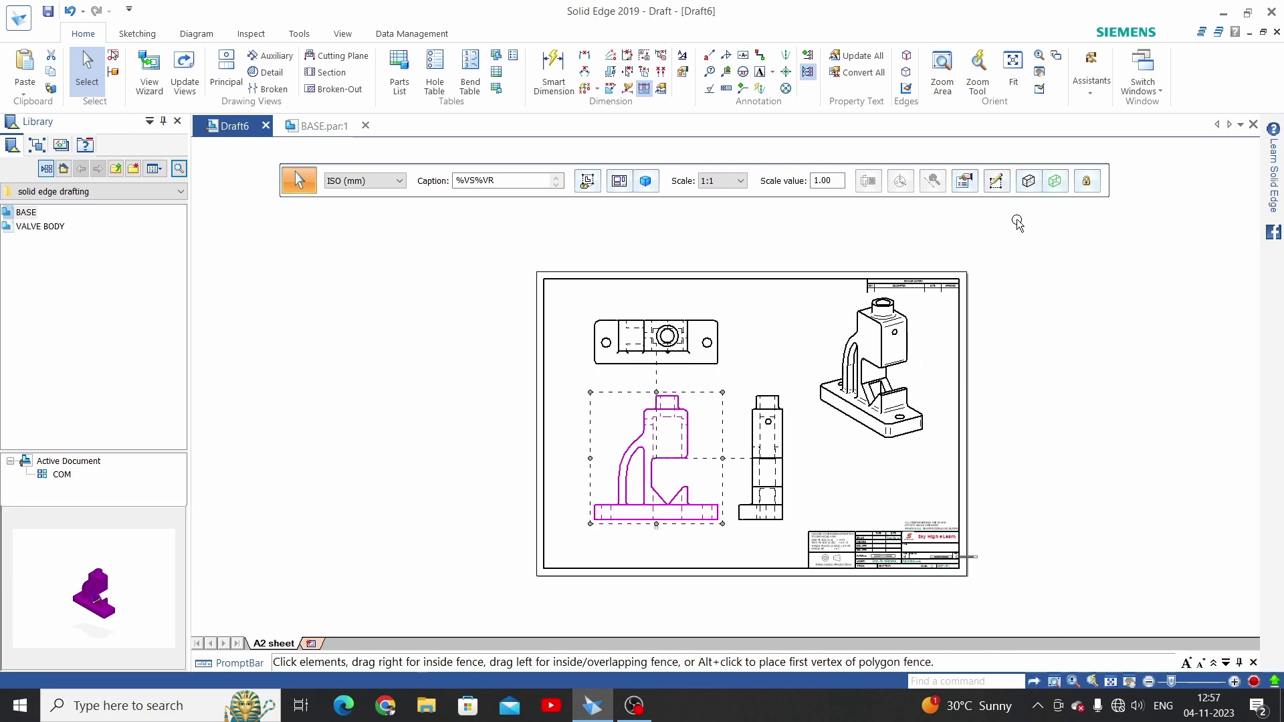
click(1029, 182)
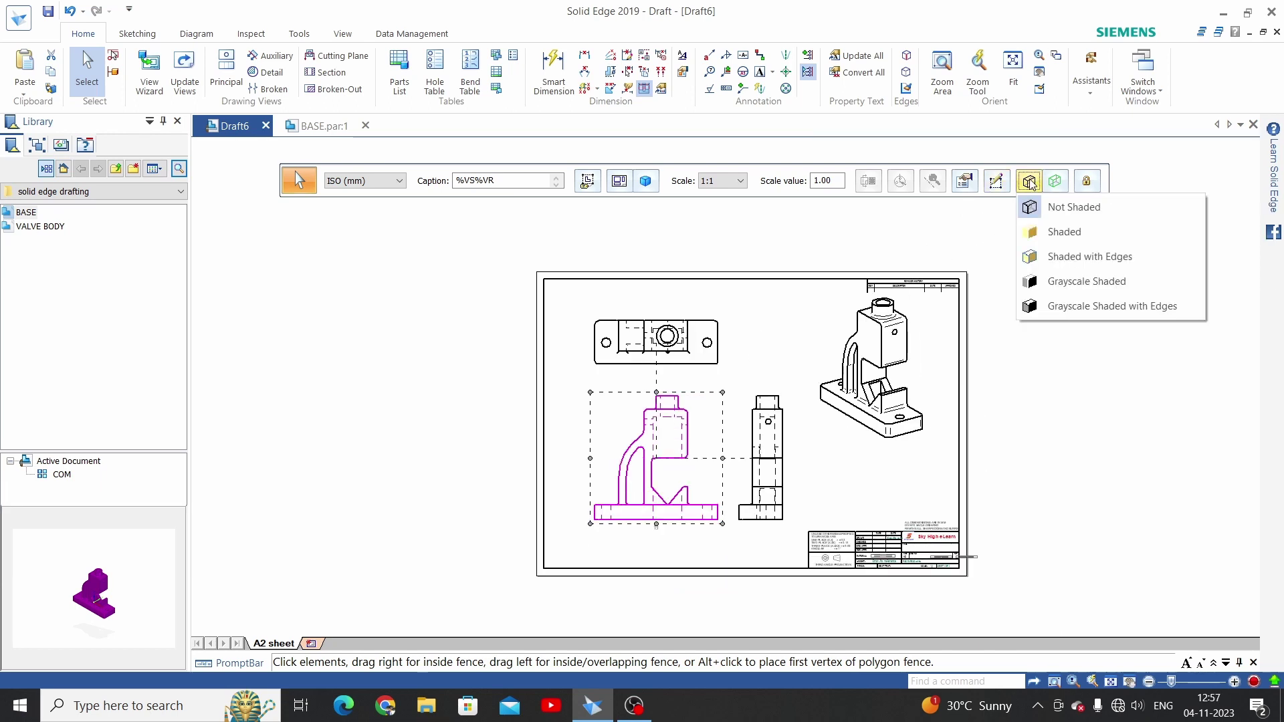
click(1056, 262)
click(185, 75)
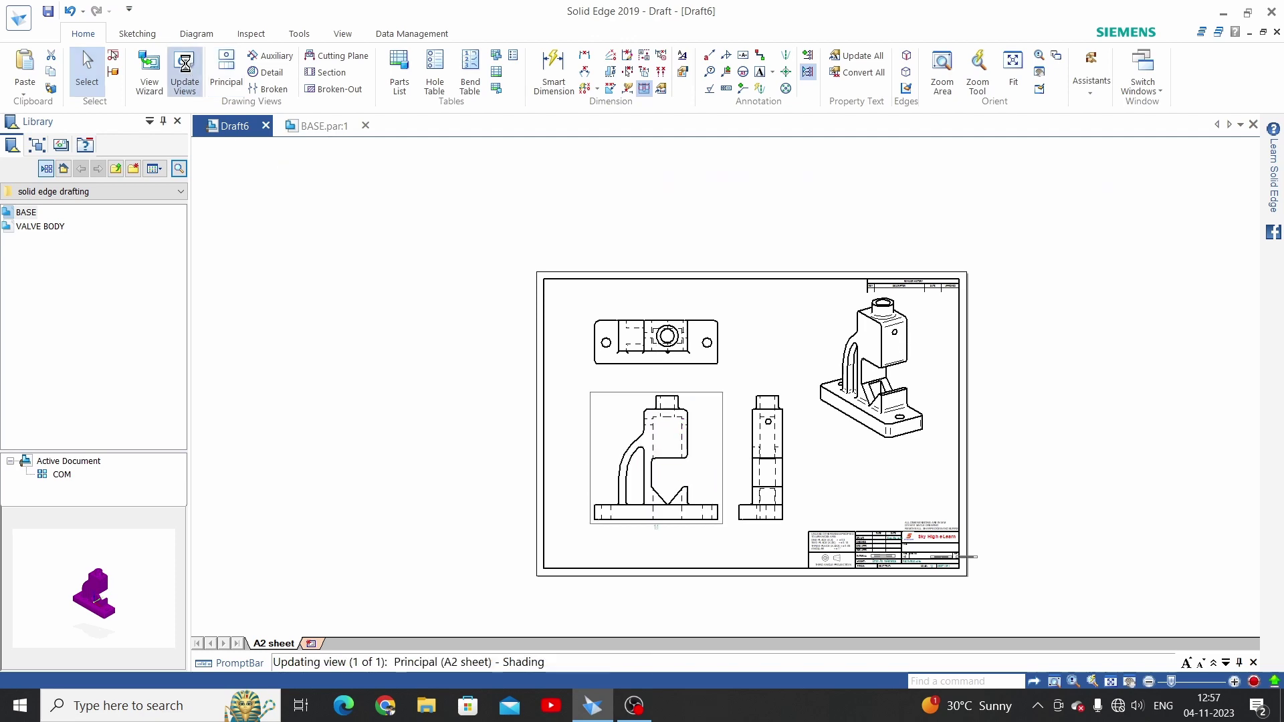
click(657, 404)
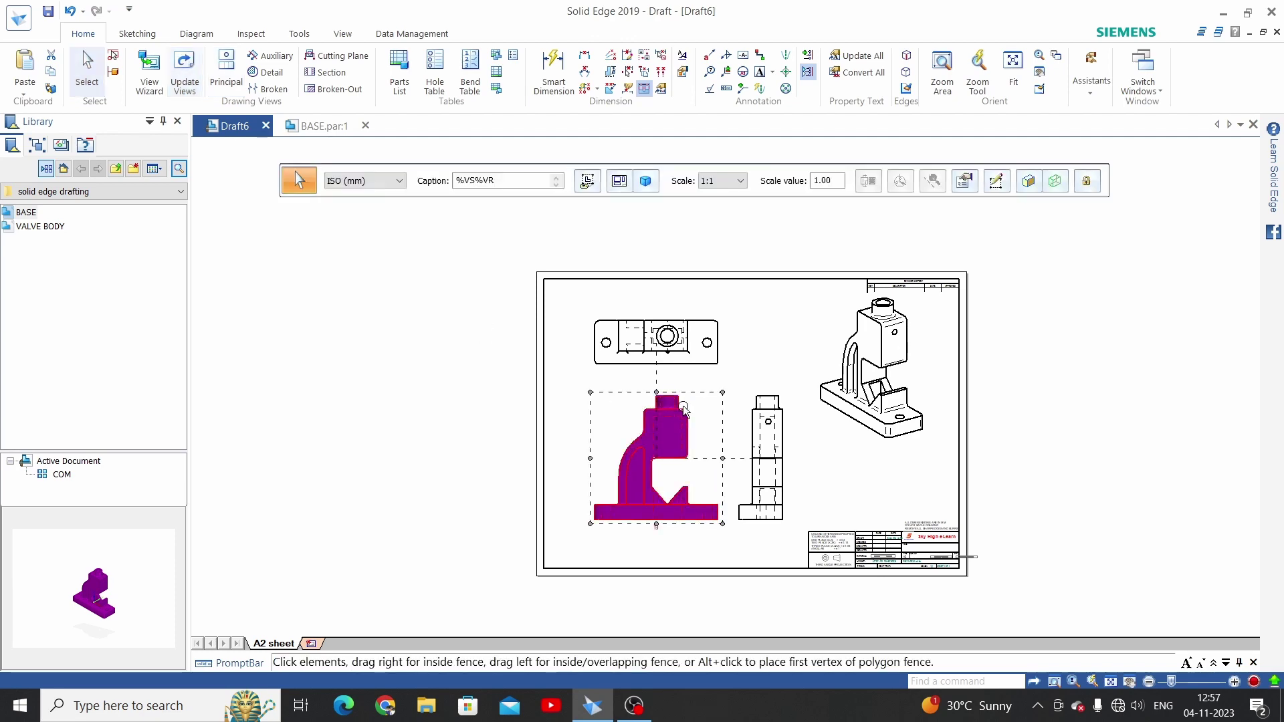
click(743, 414)
scroll(671, 439, up, 1)
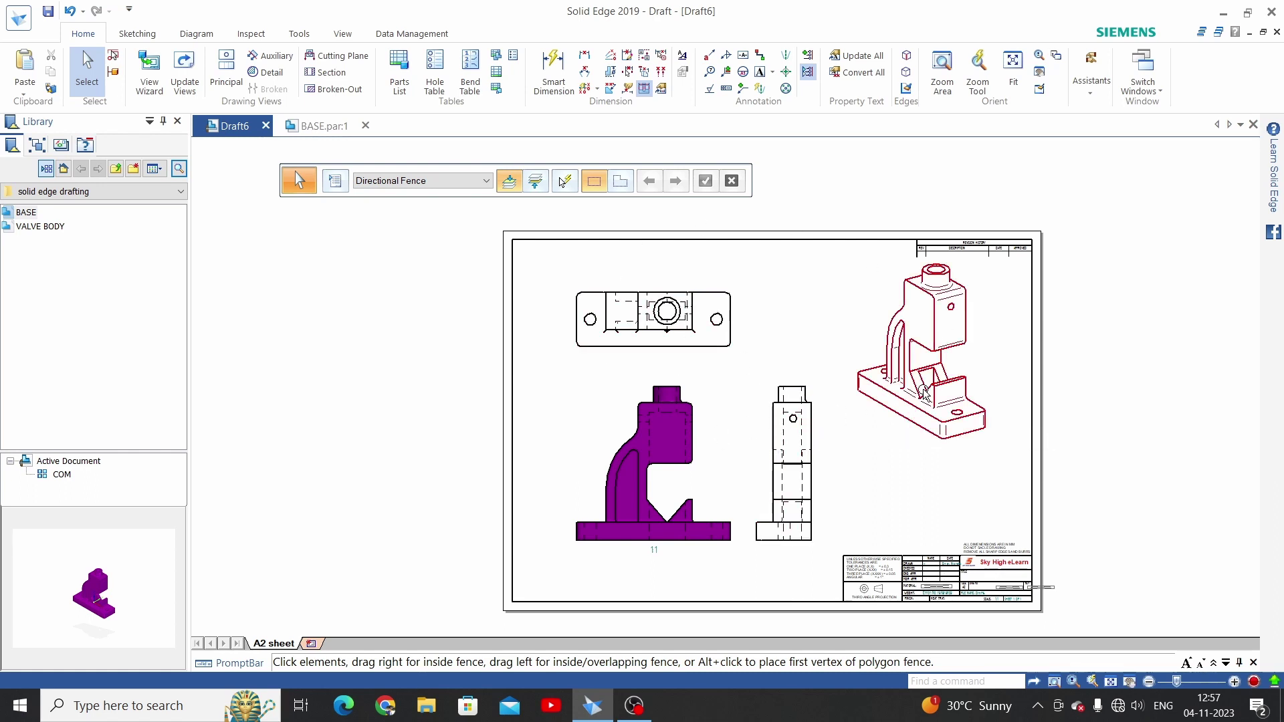
Step: Give the pictorial view model colours and Shaded display, then update the views
click(909, 410)
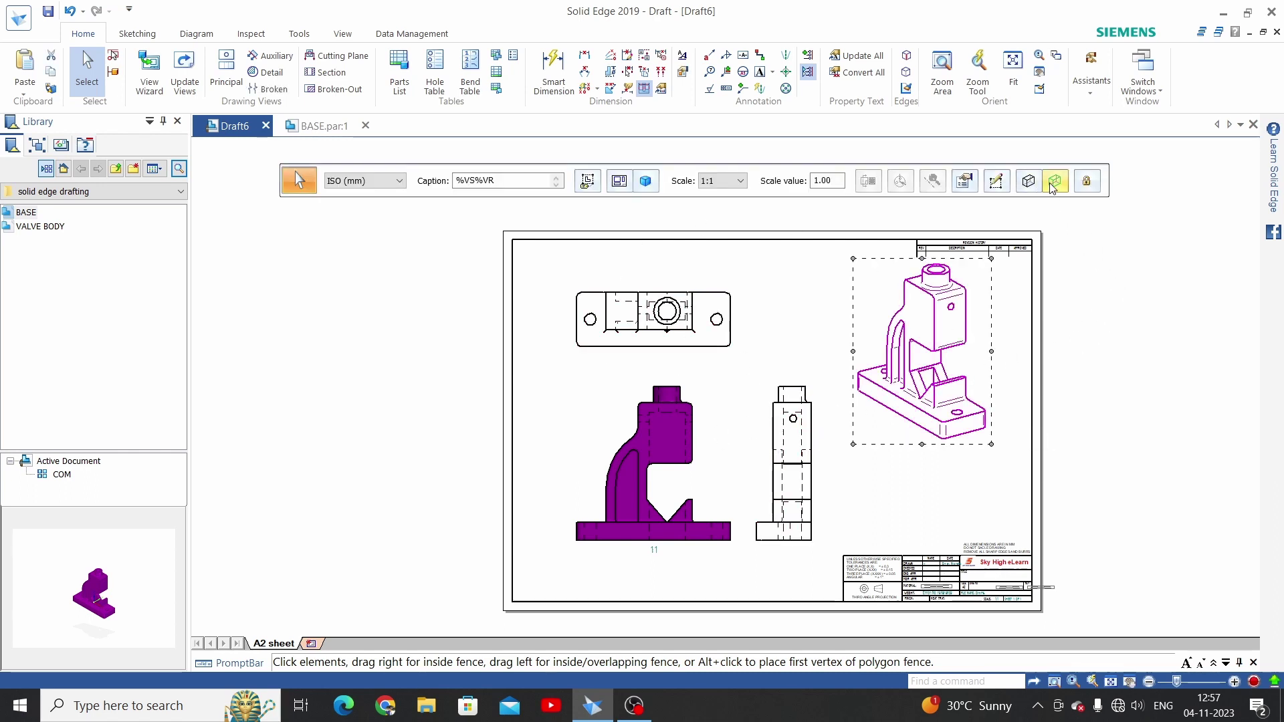
click(1054, 183)
click(184, 67)
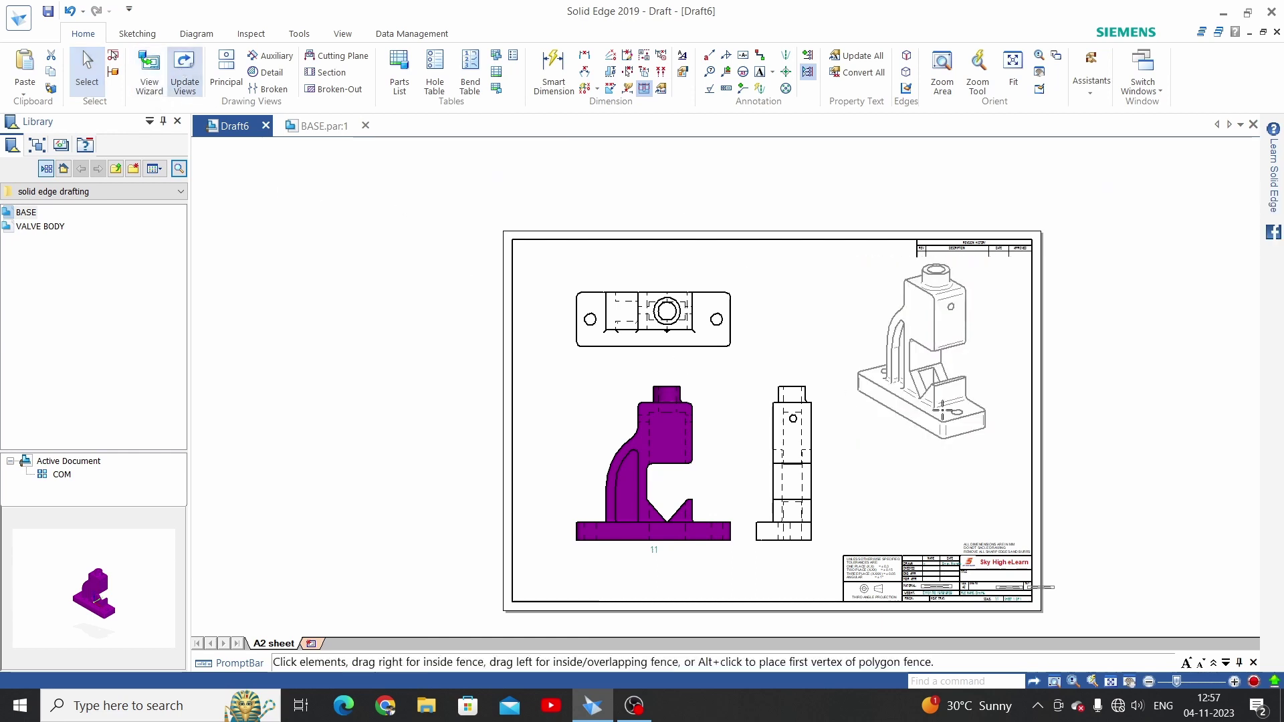
click(917, 341)
scroll(916, 341, up, 1)
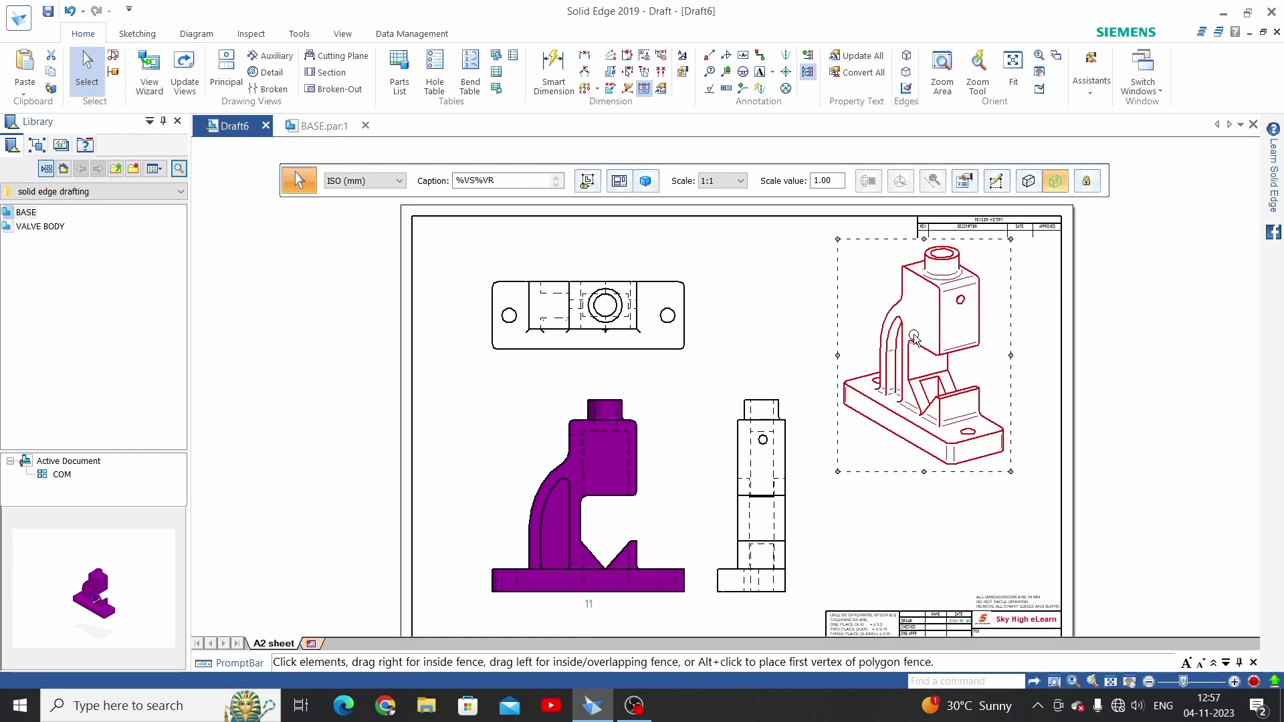
click(1028, 184)
click(1041, 233)
click(199, 65)
click(1006, 306)
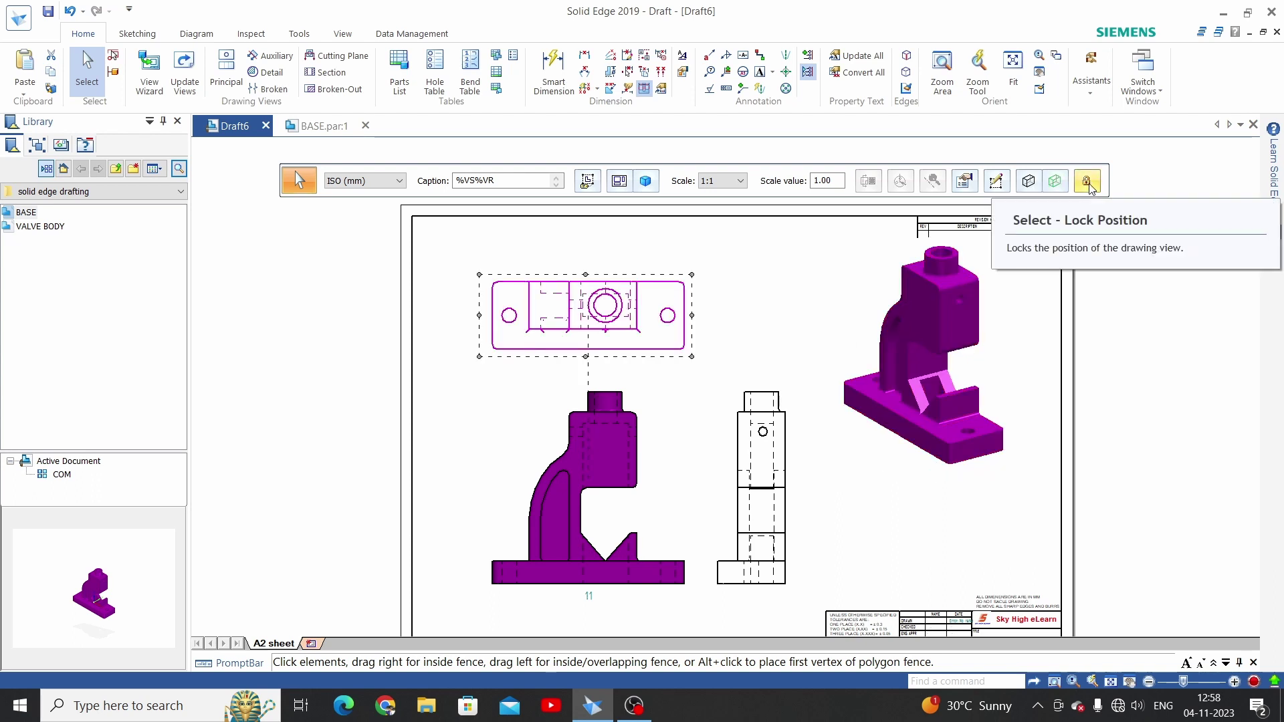
Step: Lock the front view's position on the sheet
click(641, 405)
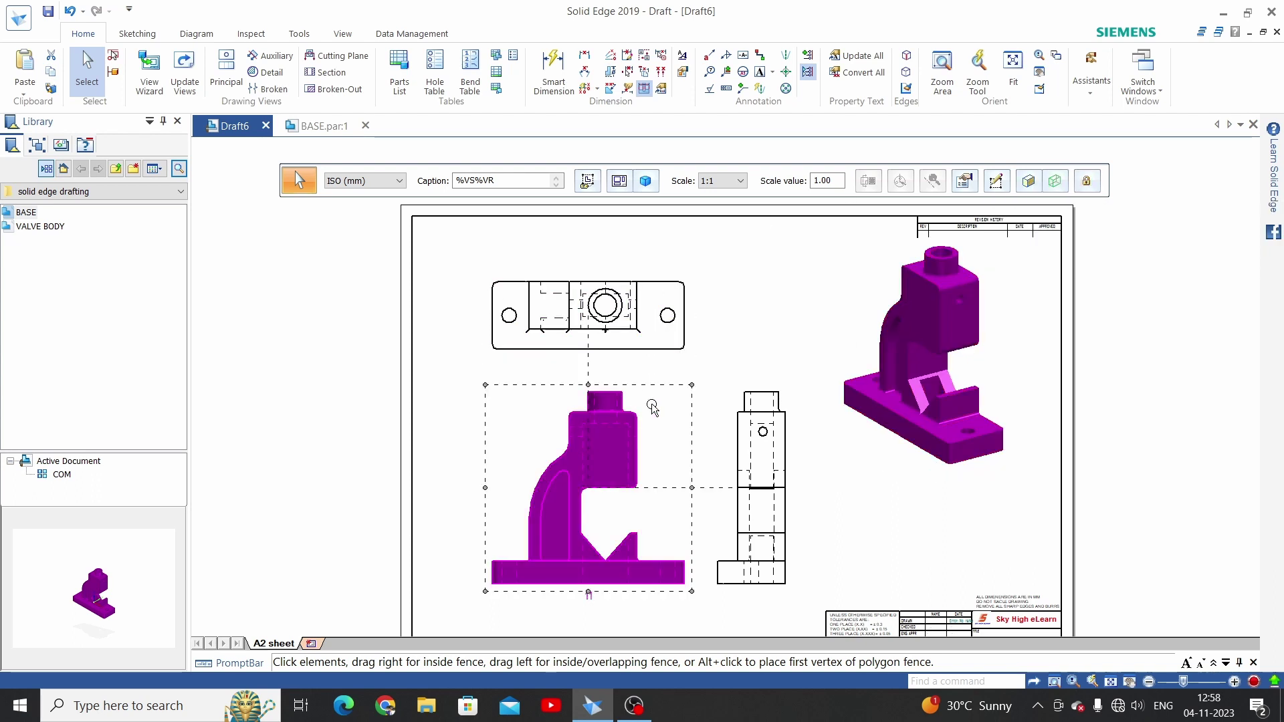
click(1087, 184)
click(762, 312)
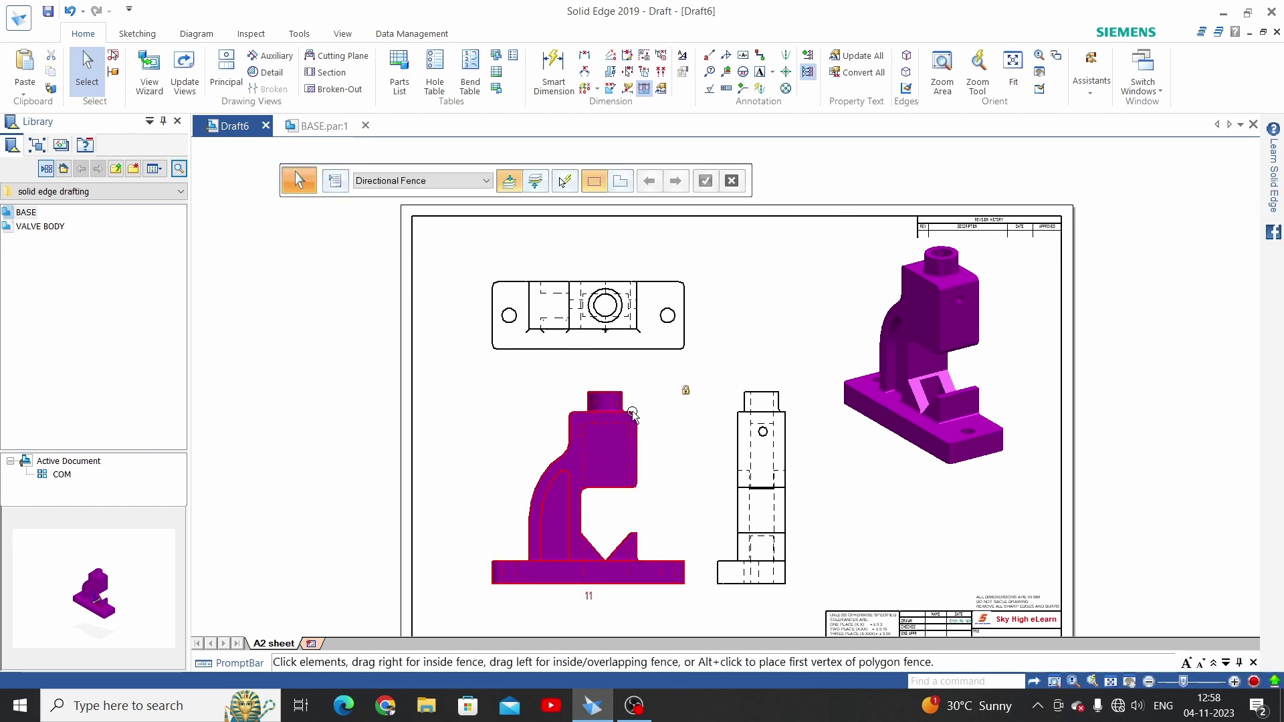
click(633, 415)
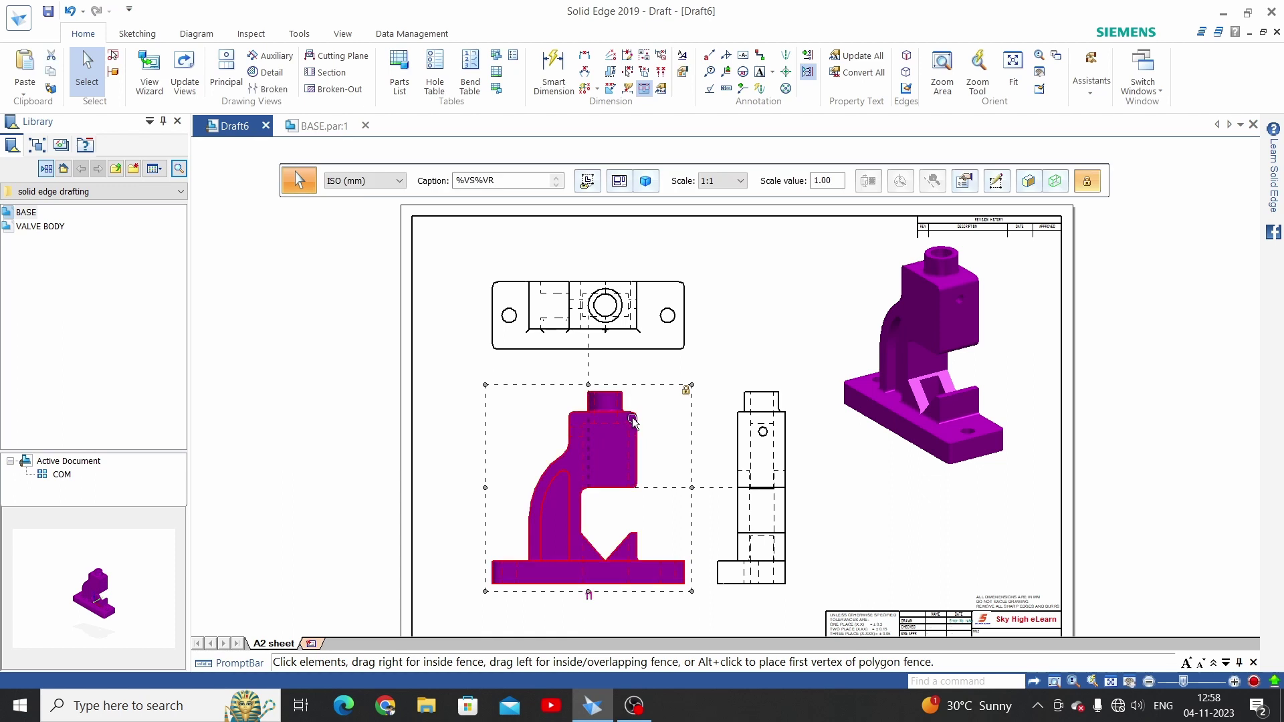
click(742, 331)
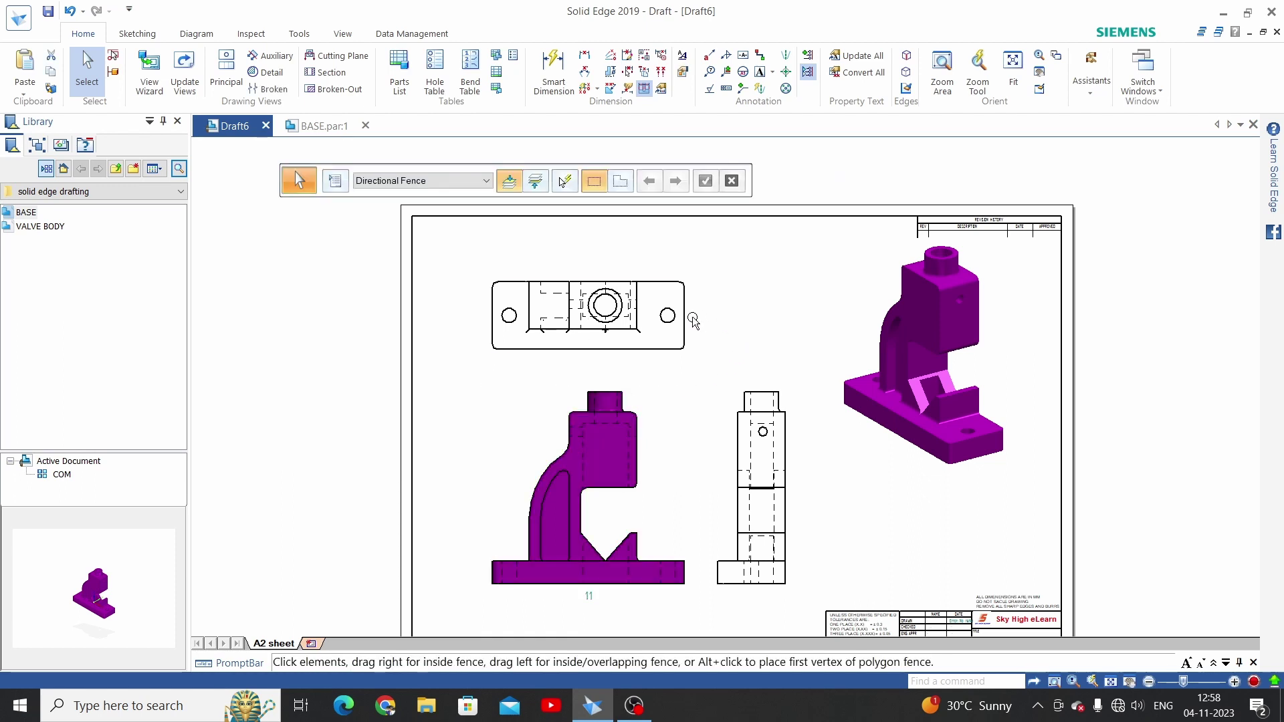
Step: Nudge the top view slightly up and the right side view slightly right
mouse_move(683, 319)
mouse_down()
mouse_move(682, 281)
mouse_move(682, 304)
mouse_up()
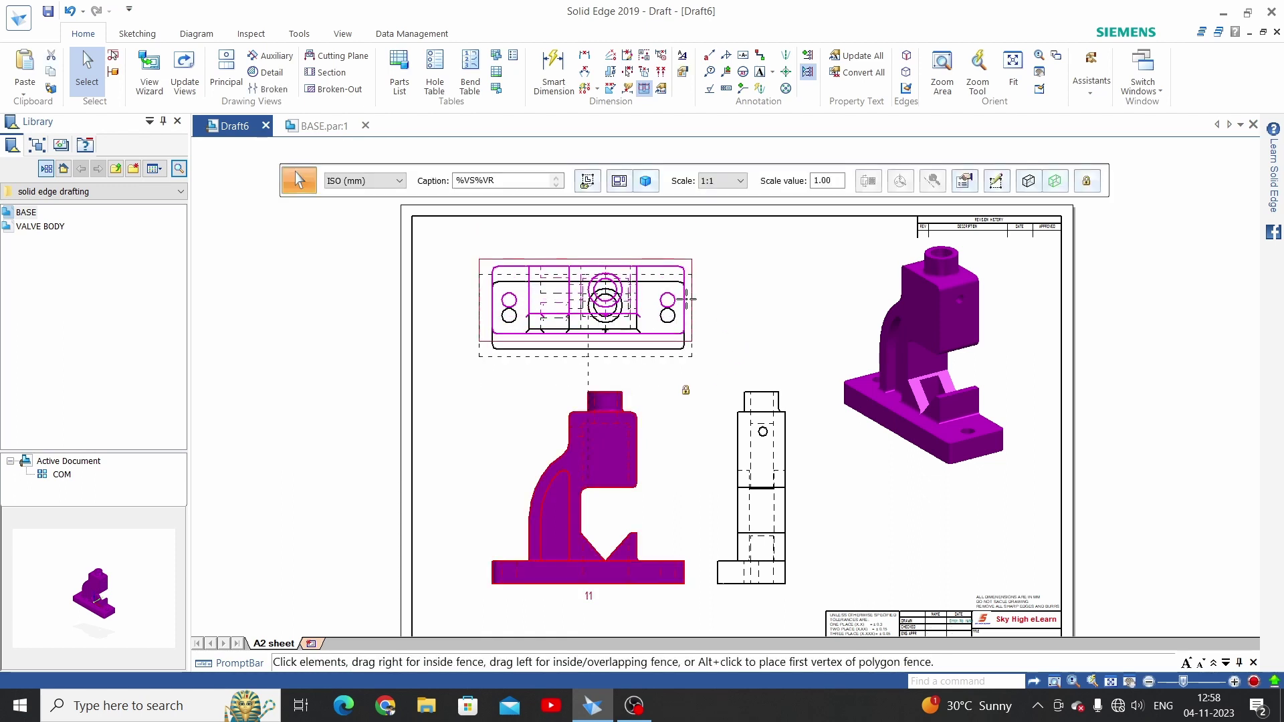
drag(759, 390, 788, 401)
scroll(688, 335, down, 3)
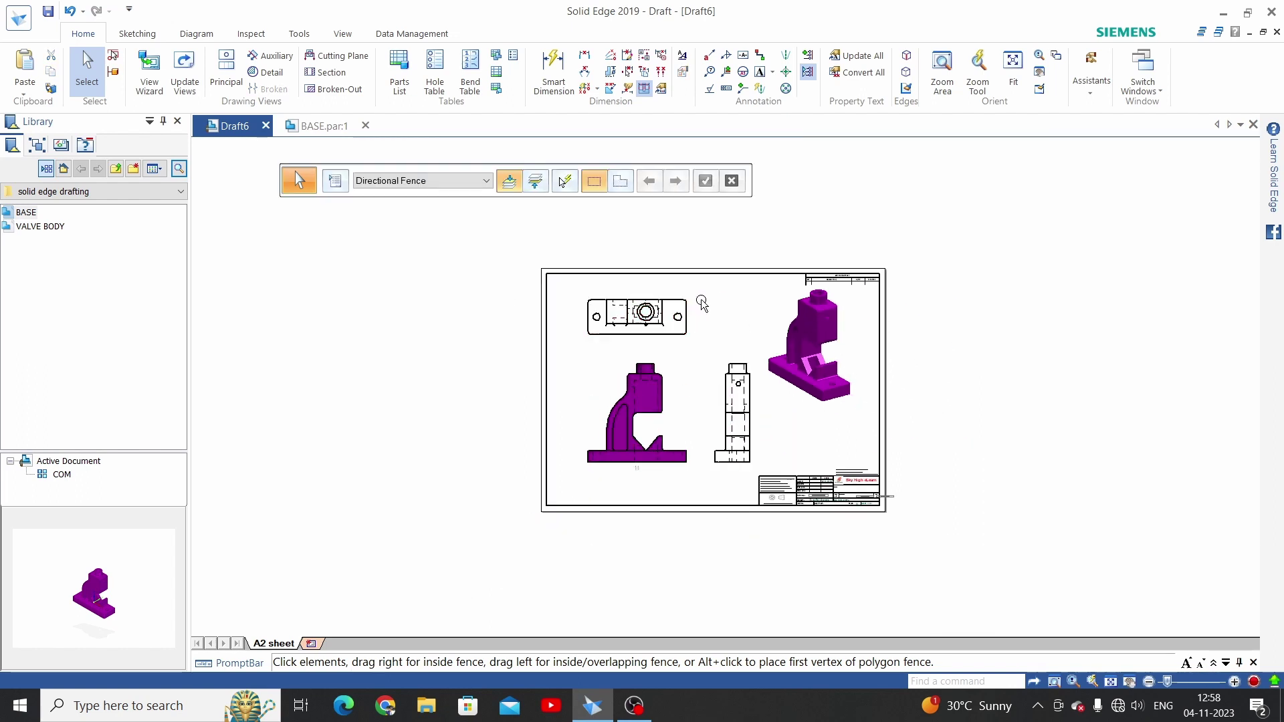
scroll(753, 314, up, 3)
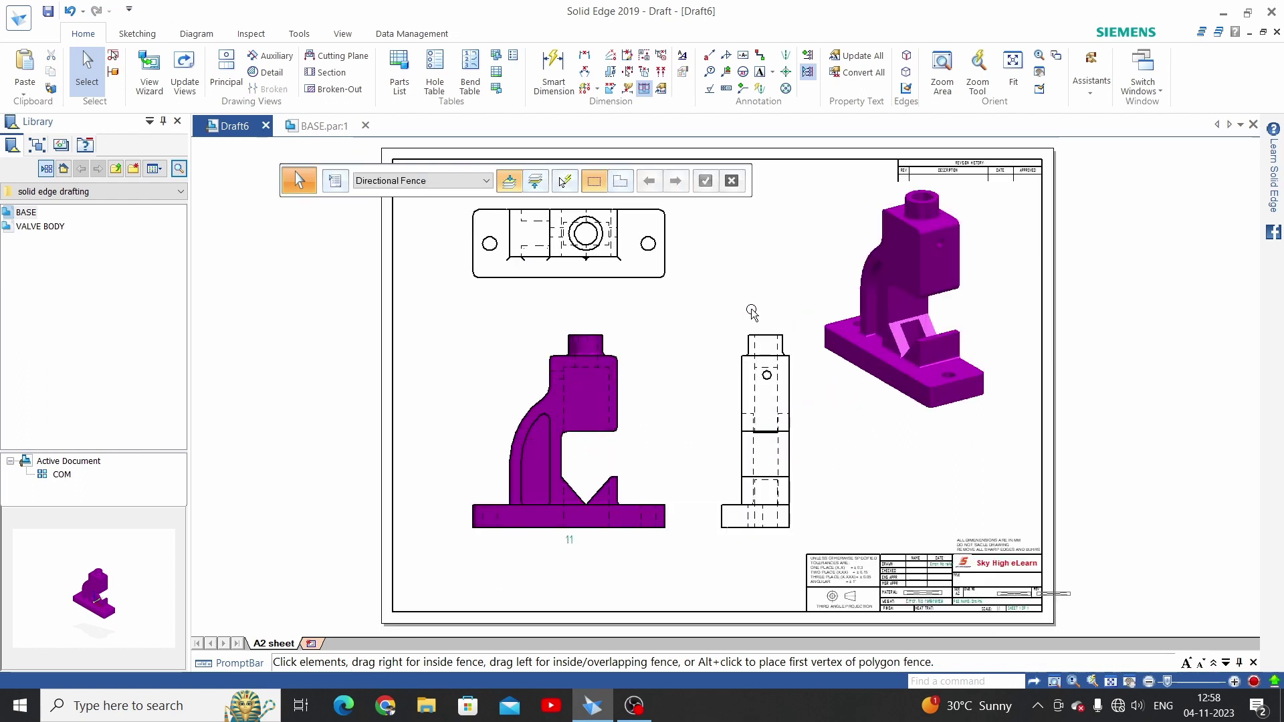